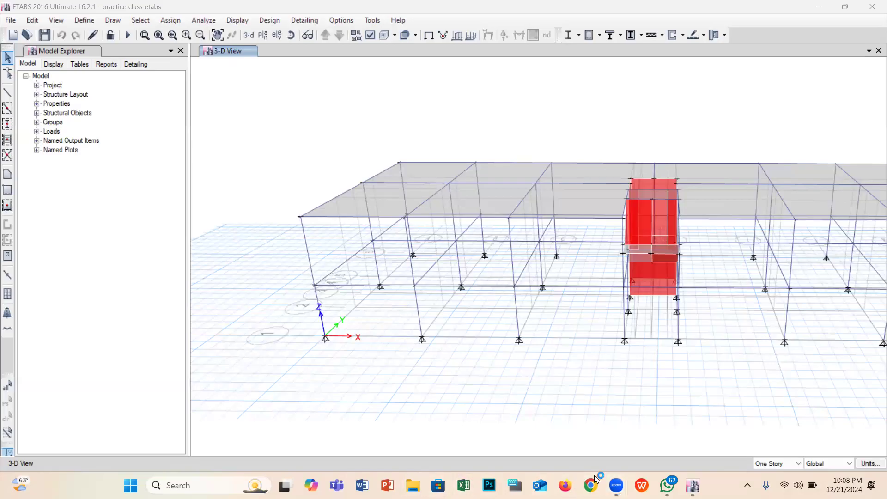
- Switch to Chrome, open YouTube in a maximized window and search for "sopno kutir"
{"action": "left_click", "coordinate": [593, 478]}
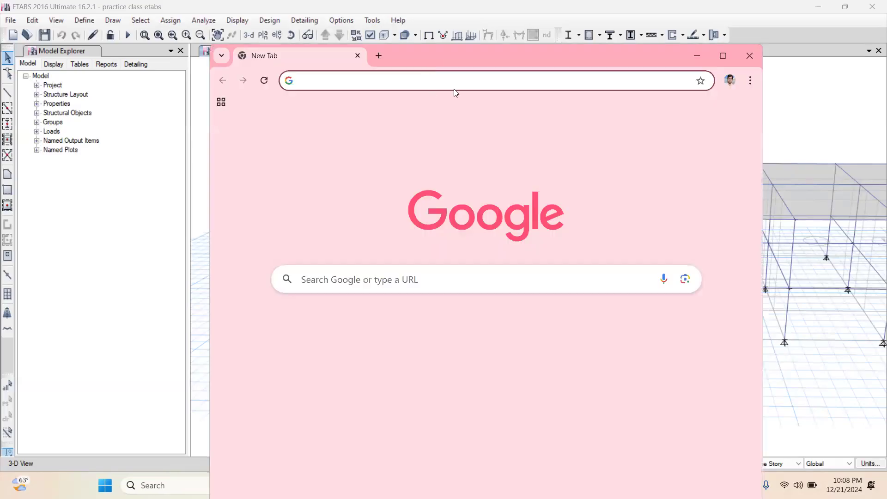
{"action": "left_click", "coordinate": [487, 327]}
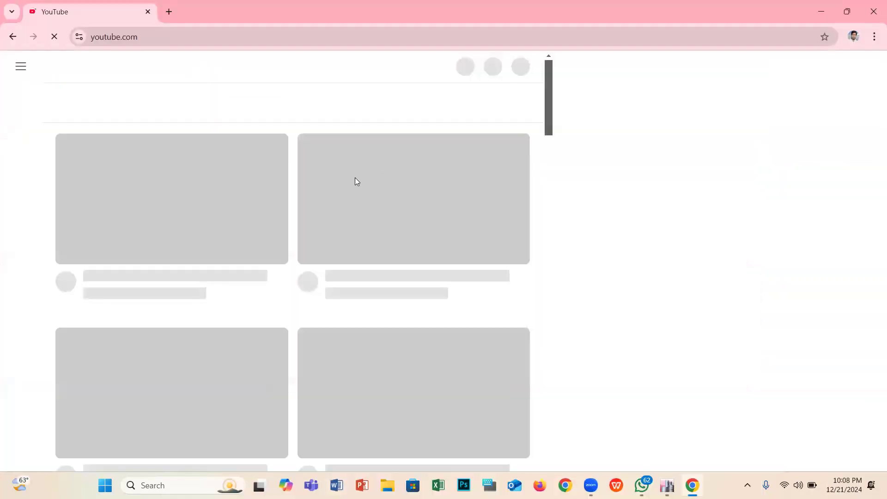
{"action": "left_click", "coordinate": [724, 56]}
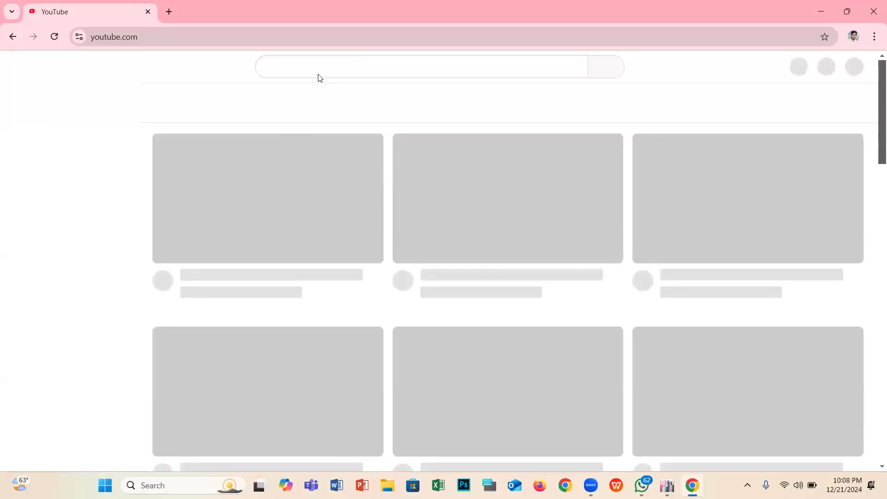
{"action": "left_click", "coordinate": [300, 70]}
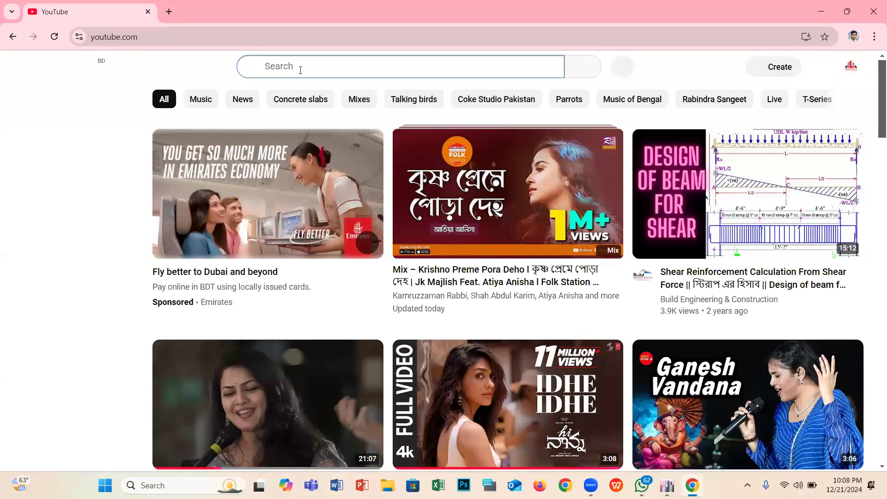
{"action": "type", "text": "sopno kutir"}
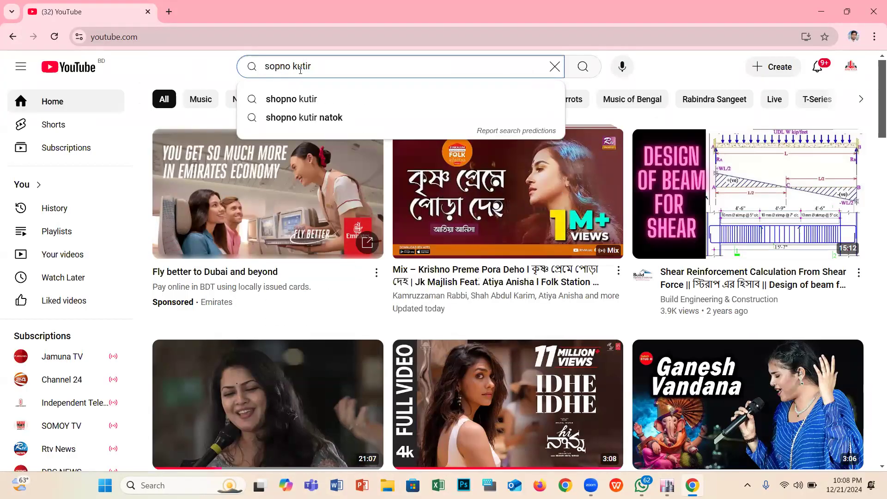
{"action": "key", "text": "Return"}
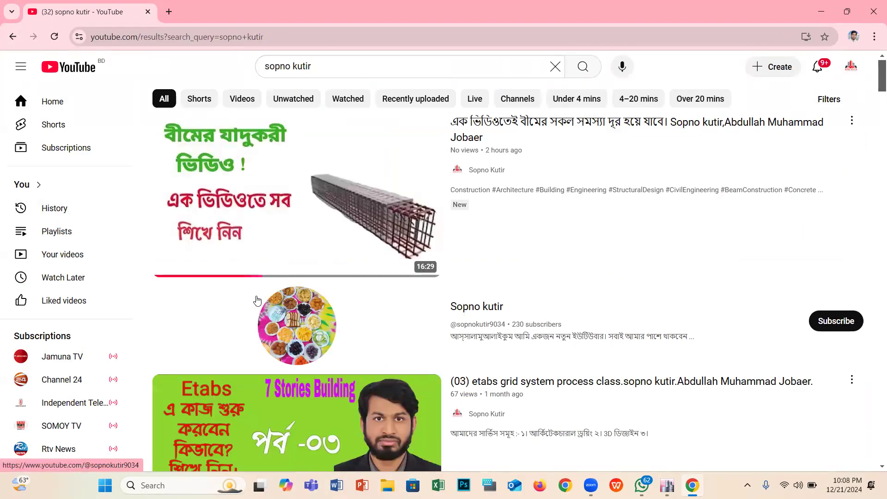
- Review the channel's content in YouTube Studio: the playlists, the "Etabs beginner to advance" playlist details and the uploaded videos
{"action": "left_click", "coordinate": [65, 255]}
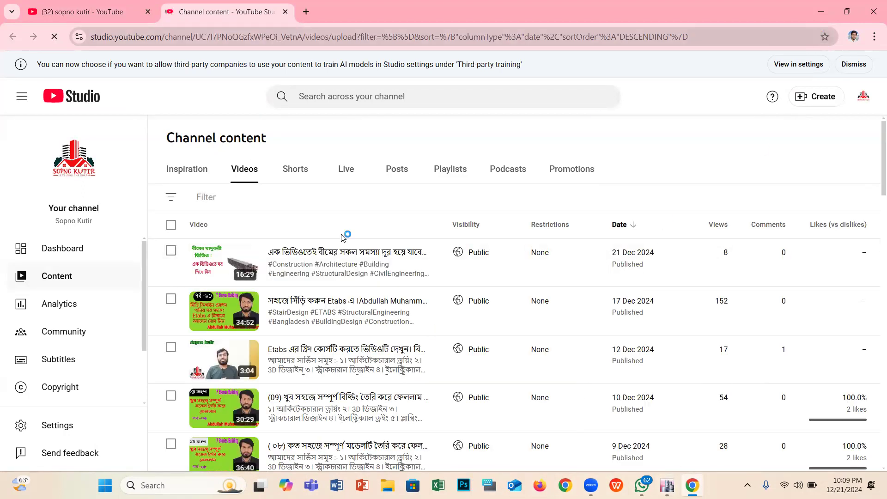
{"action": "left_click", "coordinate": [450, 172]}
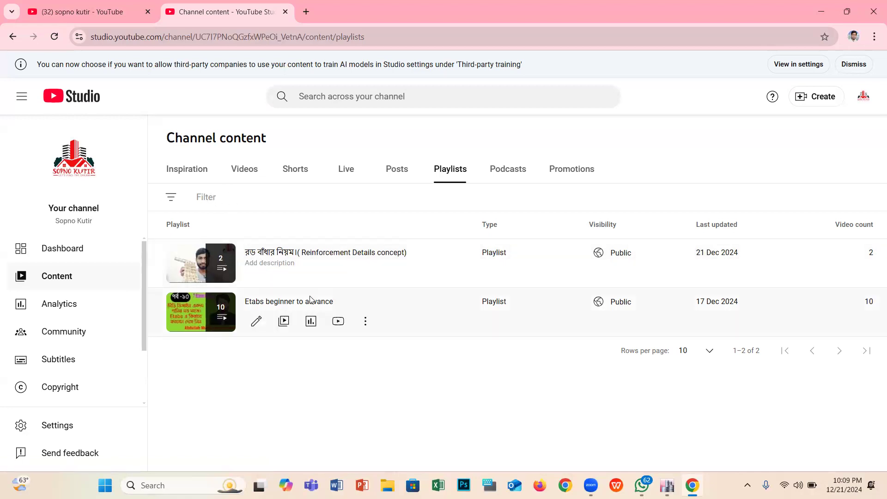
{"action": "left_click", "coordinate": [272, 303]}
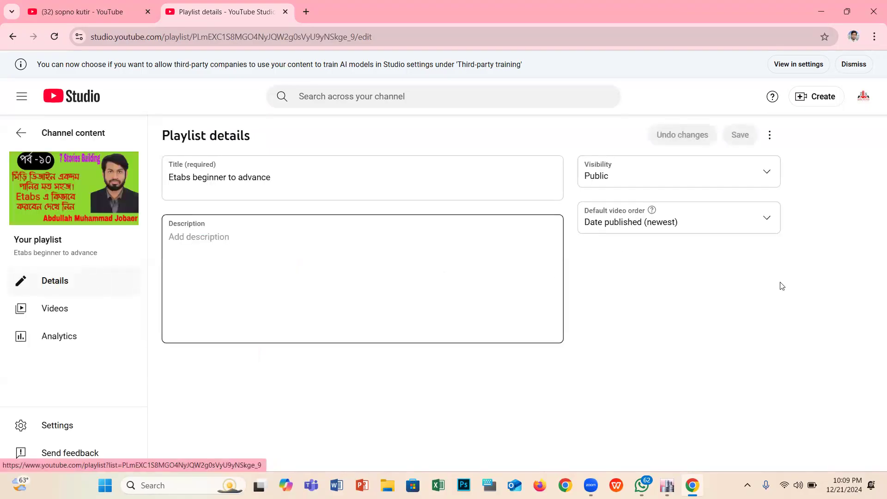
{"action": "left_click", "coordinate": [16, 40]}
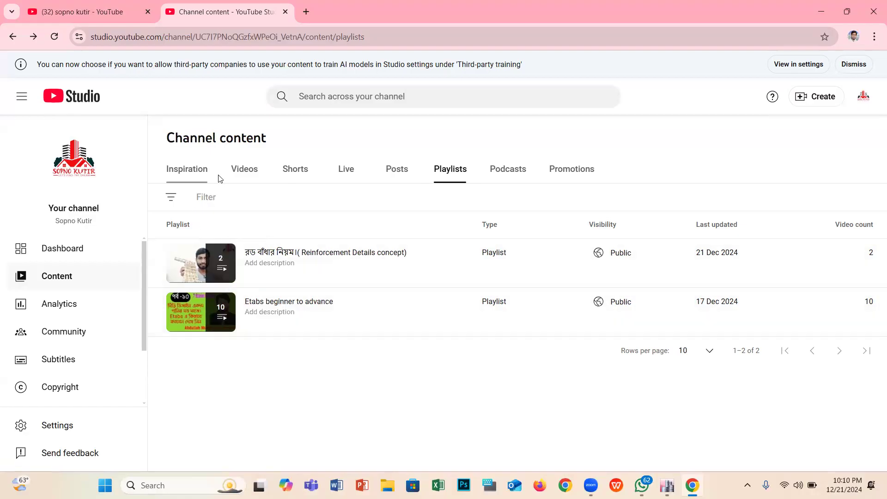
{"action": "left_click", "coordinate": [239, 177]}
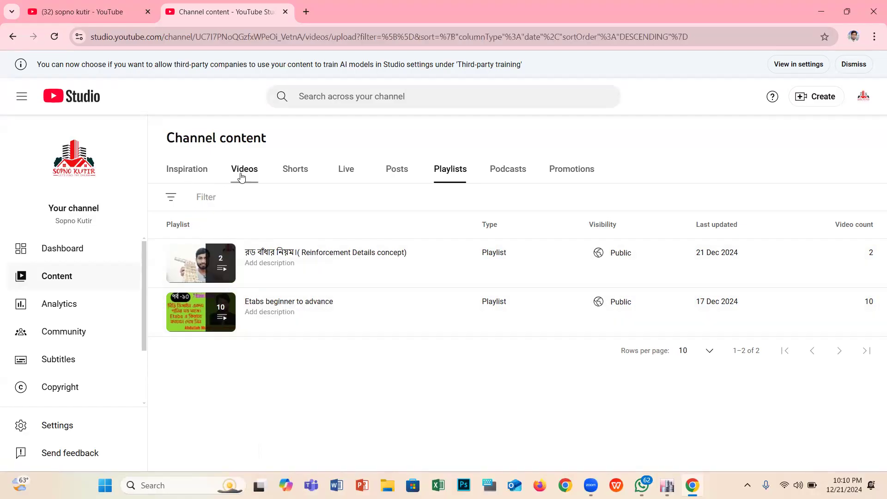
{"action": "scroll", "coordinate": [231, 240], "scroll_direction": "down", "scroll_amount": 1}
{"action": "scroll", "coordinate": [230, 240], "scroll_direction": "up", "scroll_amount": 1}
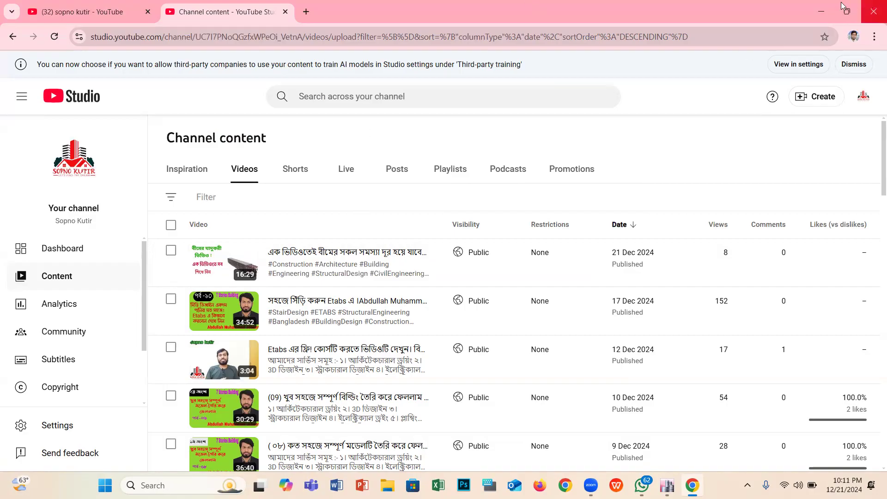
- Switch back to ETABS and bring up the Zoom meeting window
{"action": "left_click", "coordinate": [820, 9]}
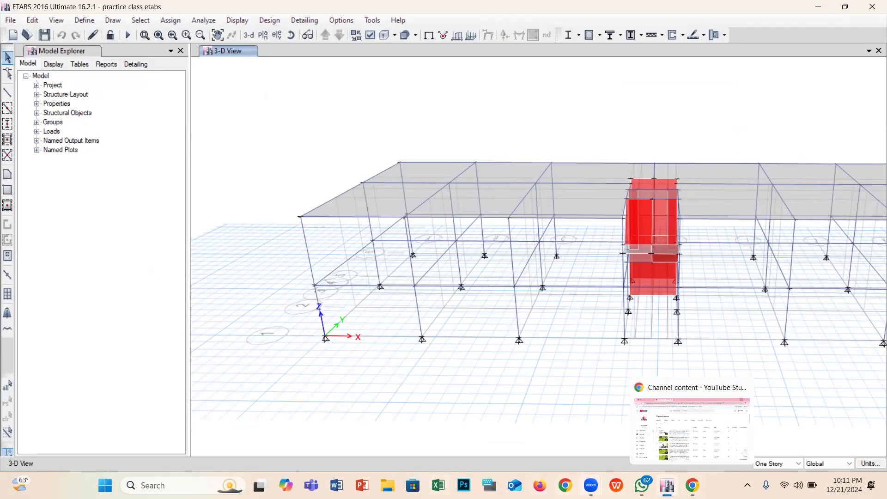
{"action": "mouse_move", "coordinate": [591, 485]}
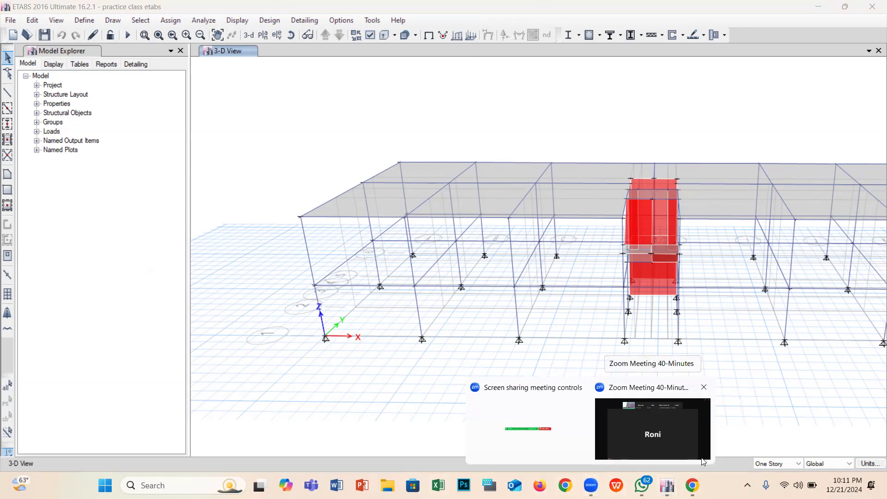
{"action": "left_click", "coordinate": [634, 393]}
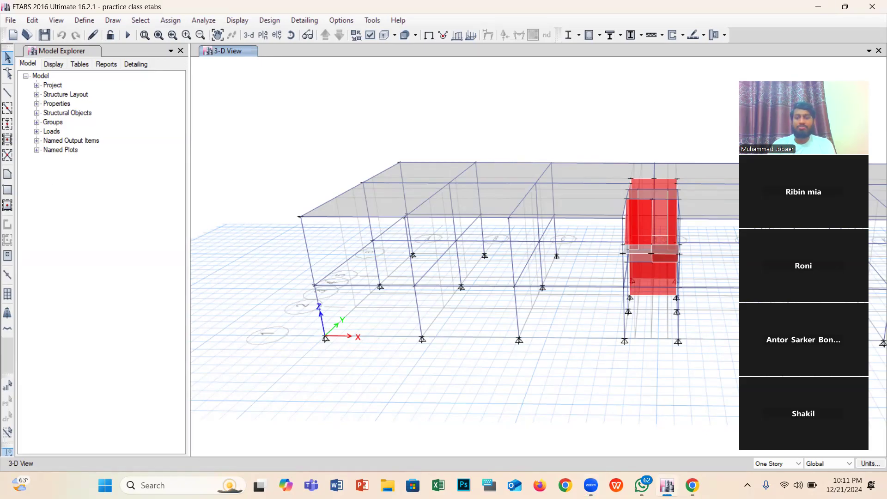
- Examine the staircase flights, landings and lift core of the building in the 3D view
{"action": "scroll", "coordinate": [628, 178], "scroll_direction": "down", "scroll_amount": 5}
{"action": "scroll", "coordinate": [693, 185], "scroll_direction": "up", "scroll_amount": 6}
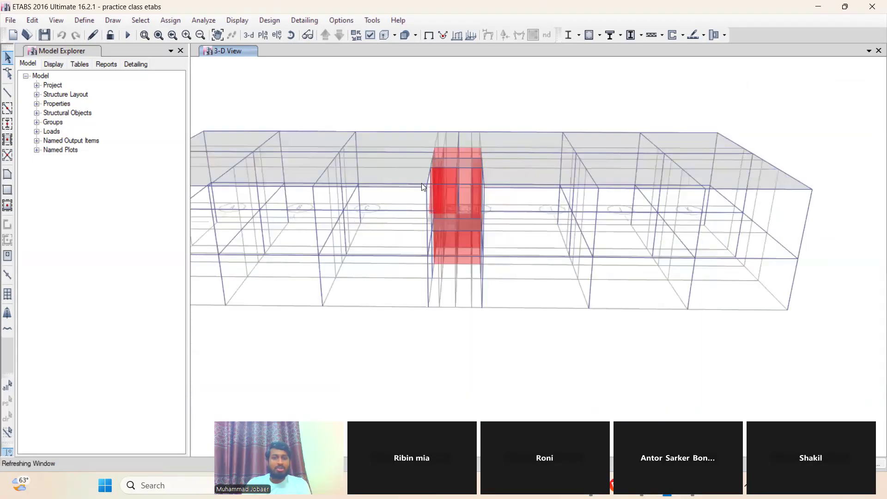
{"action": "scroll", "coordinate": [421, 182], "scroll_direction": "down", "scroll_amount": 5}
{"action": "scroll", "coordinate": [416, 174], "scroll_direction": "up", "scroll_amount": 6}
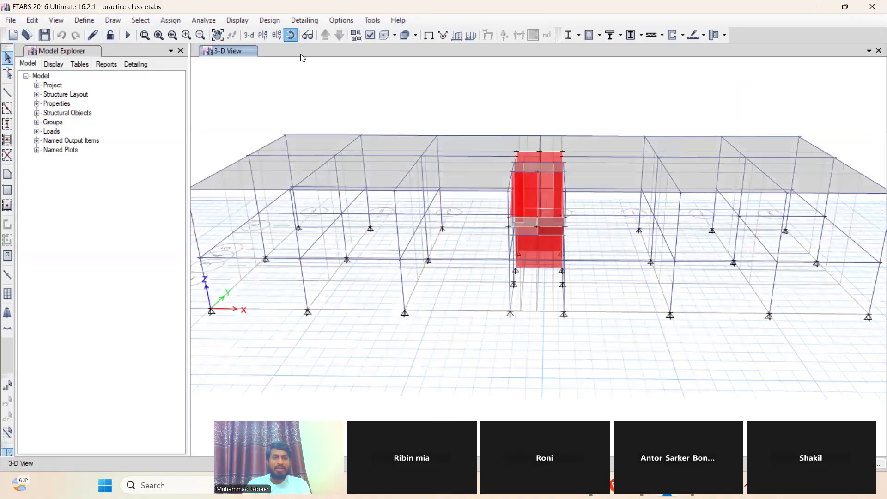
{"action": "left_click_drag", "start_coordinate": [534, 267], "coordinate": [506, 209]}
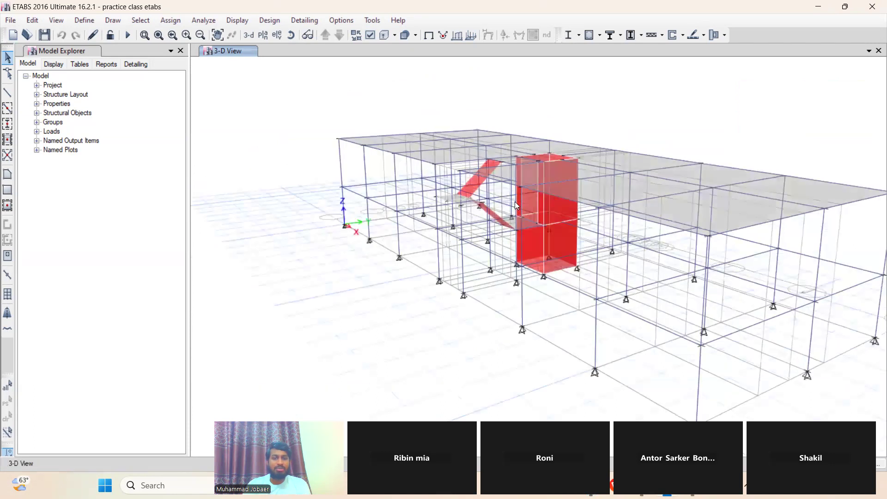
{"action": "scroll", "coordinate": [514, 201], "scroll_direction": "up", "scroll_amount": 5}
{"action": "scroll", "coordinate": [429, 226], "scroll_direction": "down", "scroll_amount": 5}
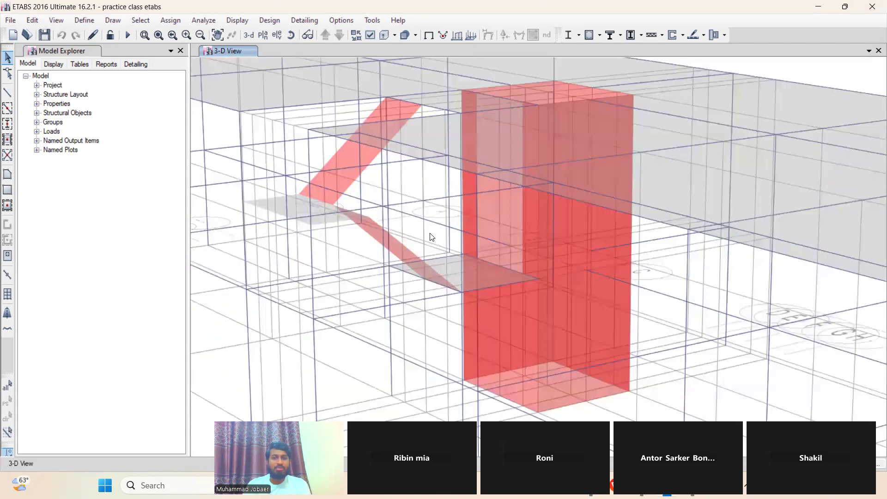
{"action": "scroll", "coordinate": [312, 228], "scroll_direction": "up", "scroll_amount": 5}
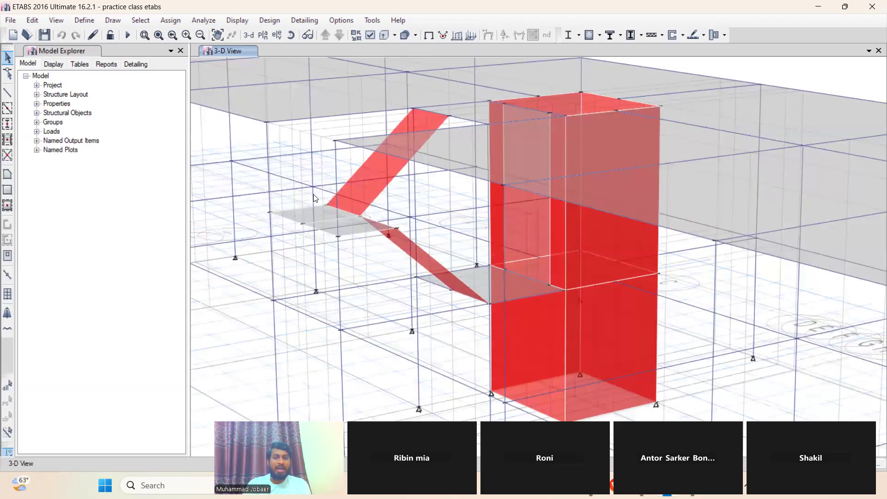
{"action": "scroll", "coordinate": [314, 199], "scroll_direction": "down", "scroll_amount": 5}
{"action": "scroll", "coordinate": [313, 214], "scroll_direction": "up", "scroll_amount": 5}
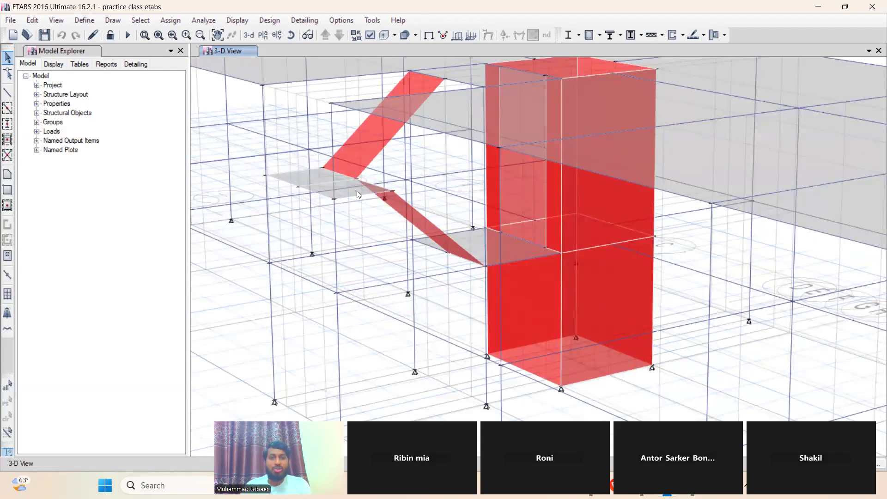
{"action": "scroll", "coordinate": [371, 174], "scroll_direction": "up", "scroll_amount": 3}
{"action": "scroll", "coordinate": [376, 181], "scroll_direction": "down", "scroll_amount": 3}
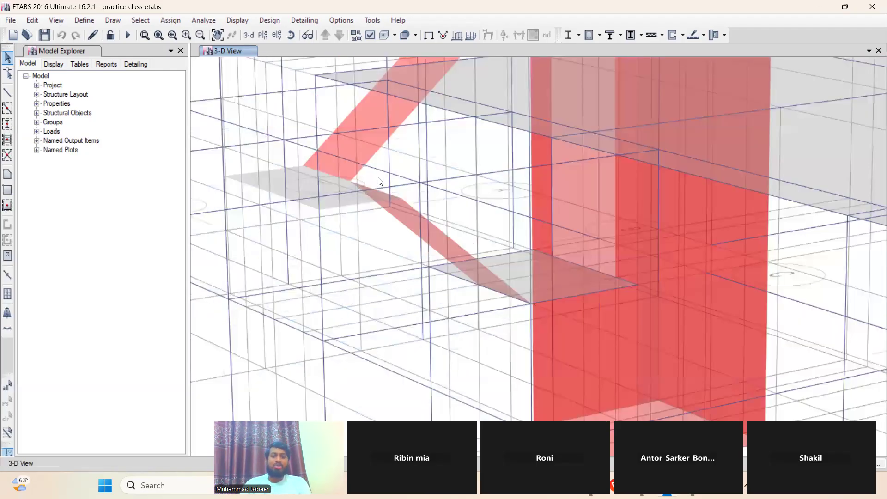
{"action": "scroll", "coordinate": [359, 146], "scroll_direction": "up", "scroll_amount": 3}
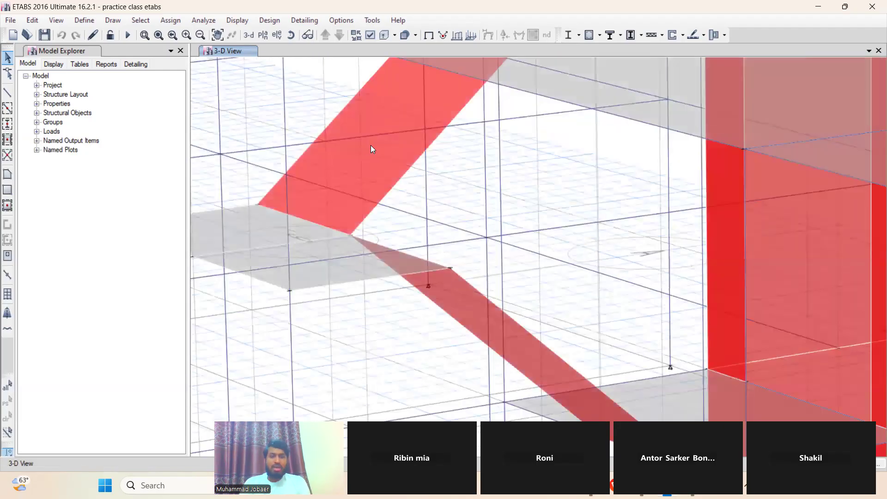
{"action": "left_click", "coordinate": [382, 156]}
{"action": "left_click", "coordinate": [304, 234]}
{"action": "left_click", "coordinate": [348, 264]}
{"action": "scroll", "coordinate": [409, 266], "scroll_direction": "down", "scroll_amount": 5}
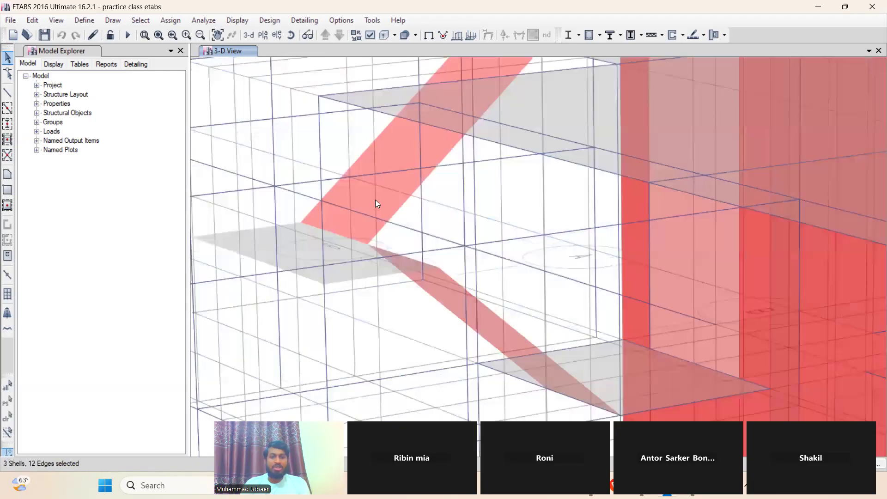
{"action": "left_click", "coordinate": [289, 36]}
{"action": "left_click_drag", "start_coordinate": [375, 275], "coordinate": [479, 254]}
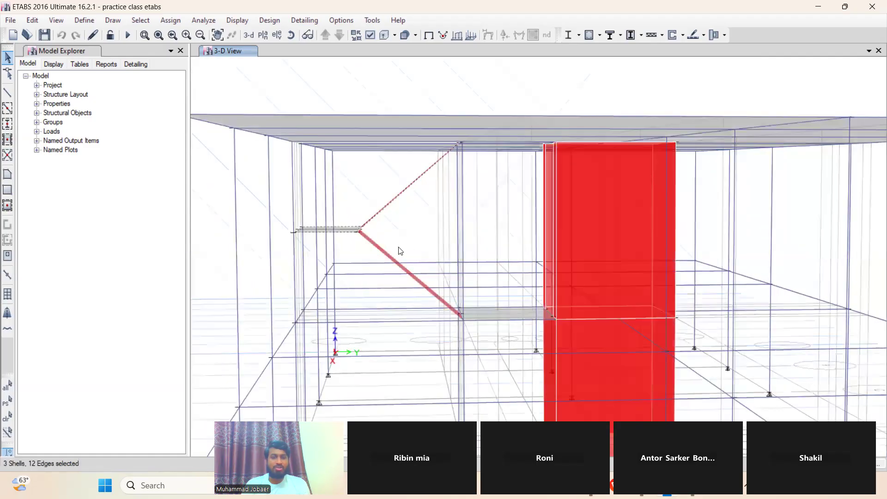
{"action": "scroll", "coordinate": [398, 252], "scroll_direction": "up", "scroll_amount": 4}
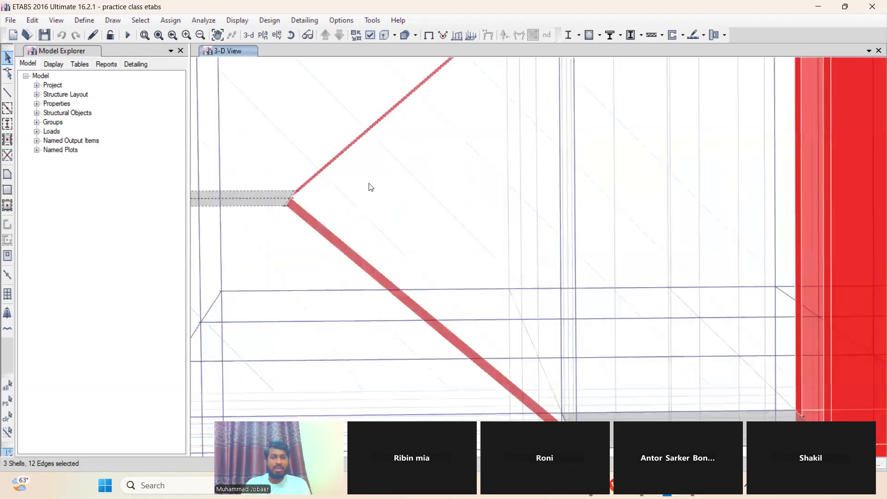
{"action": "left_click", "coordinate": [290, 35]}
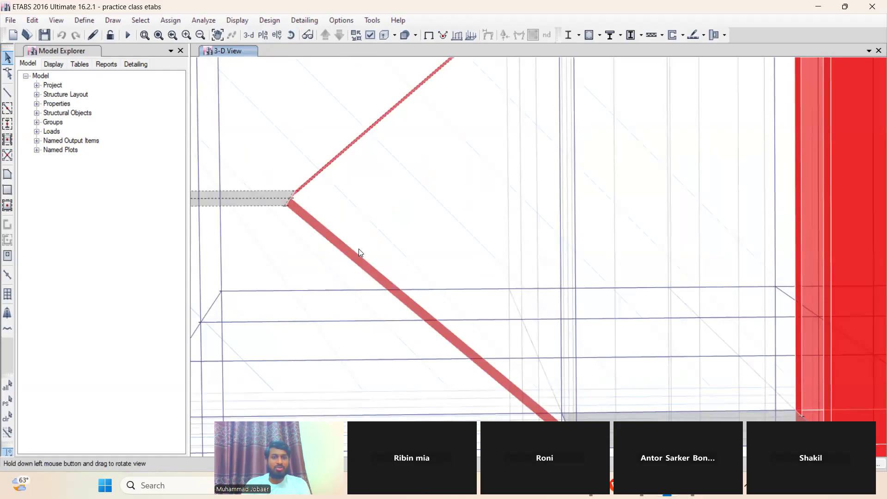
{"action": "left_click_drag", "start_coordinate": [359, 254], "coordinate": [354, 271]}
{"action": "left_click", "coordinate": [335, 336]}
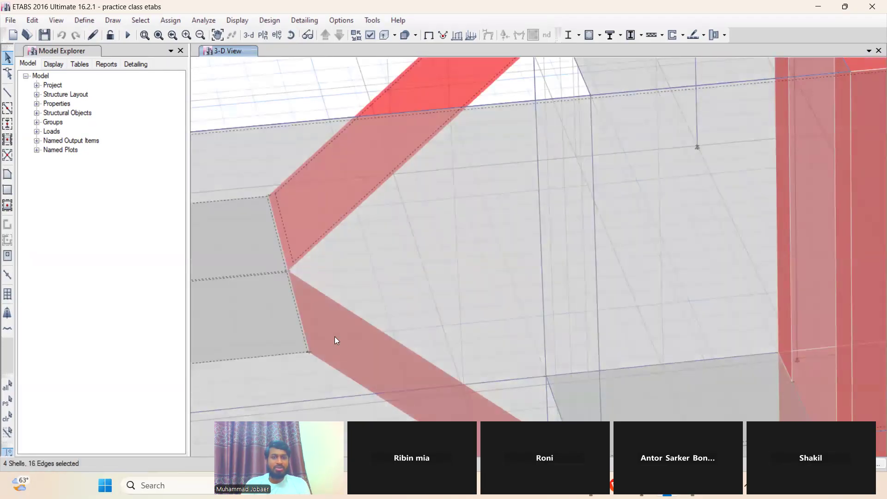
{"action": "scroll", "coordinate": [390, 393], "scroll_direction": "down", "scroll_amount": 5}
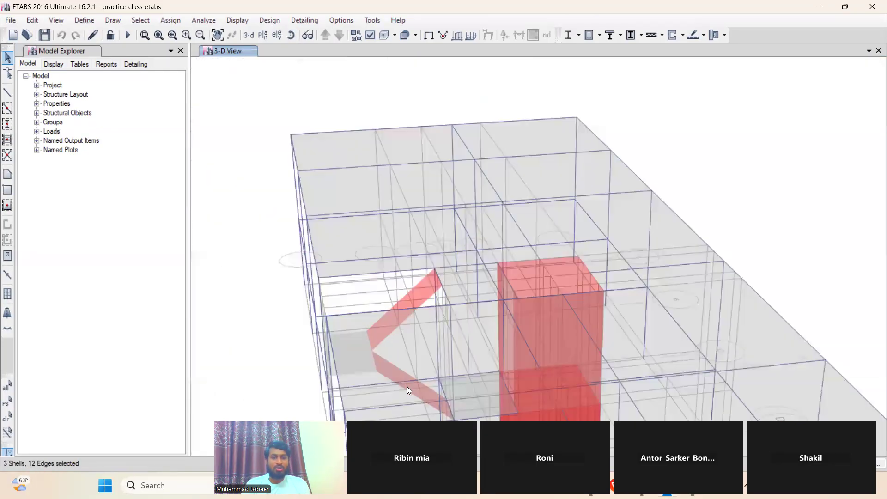
{"action": "scroll", "coordinate": [406, 384], "scroll_direction": "up", "scroll_amount": 4}
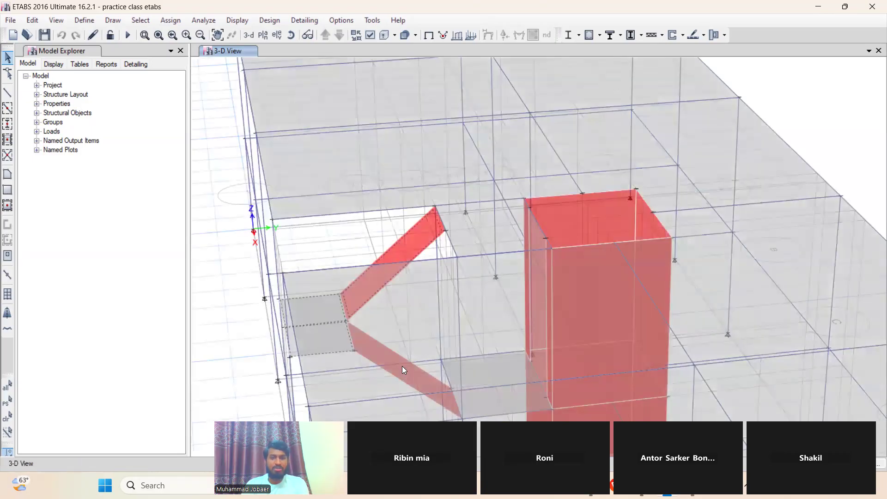
{"action": "scroll", "coordinate": [402, 364], "scroll_direction": "down", "scroll_amount": 4}
{"action": "scroll", "coordinate": [403, 366], "scroll_direction": "up", "scroll_amount": 8}
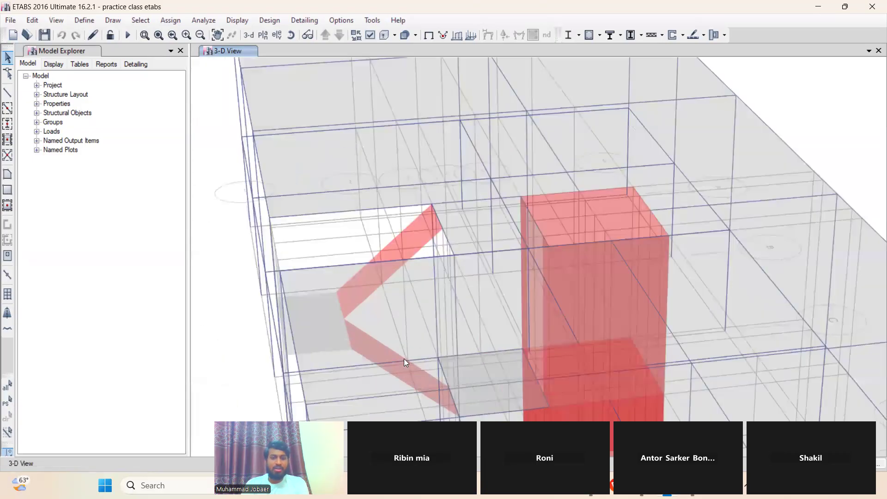
{"action": "scroll", "coordinate": [405, 357], "scroll_direction": "down", "scroll_amount": 3}
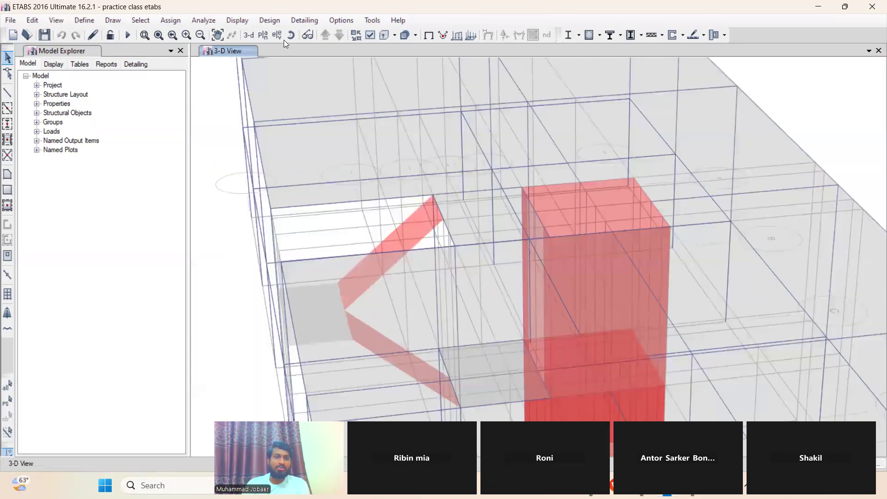
- Select the staircase's two inclined flights and the mid-landing shells between them in the 3D view and delete them
{"action": "left_click", "coordinate": [288, 37]}
{"action": "left_click_drag", "start_coordinate": [420, 278], "coordinate": [361, 238]}
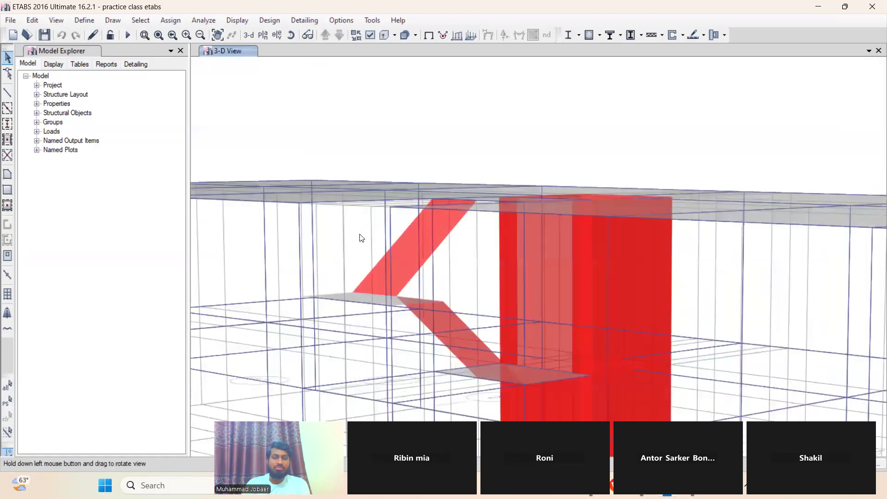
{"action": "scroll", "coordinate": [422, 312], "scroll_direction": "up", "scroll_amount": 3}
{"action": "left_click", "coordinate": [364, 285]}
{"action": "left_click", "coordinate": [256, 266]}
{"action": "left_click", "coordinate": [364, 232]}
{"action": "left_click", "coordinate": [470, 338]}
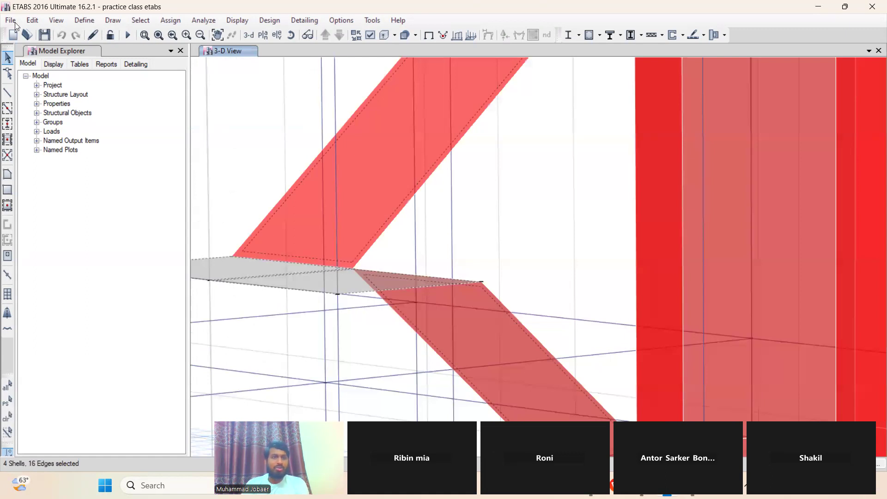
{"action": "left_click", "coordinate": [32, 21]}
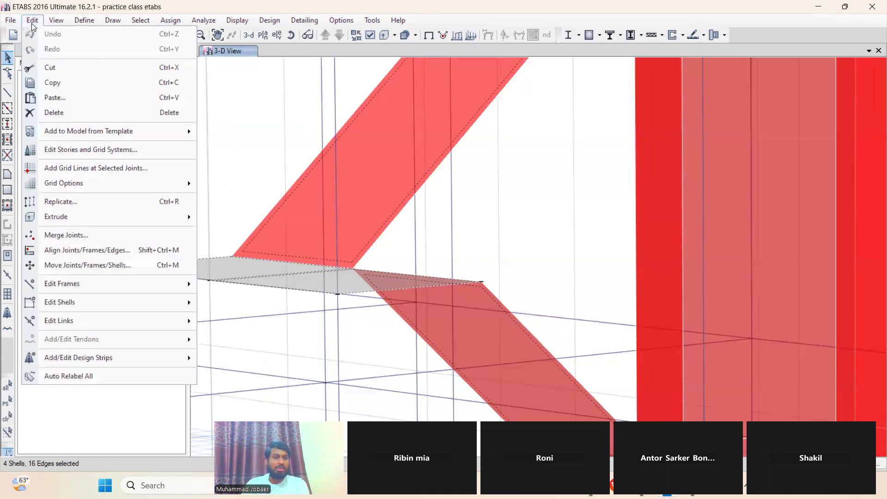
{"action": "left_click", "coordinate": [62, 113]}
{"action": "scroll", "coordinate": [254, 158], "scroll_direction": "down", "scroll_amount": 5}
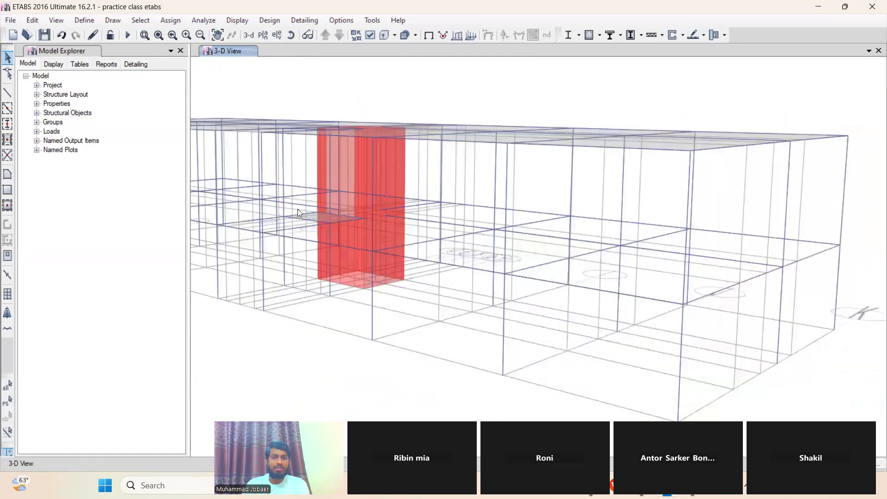
- Examine the remaining Story1 landing slab, the lift core and the column supports in the 3D view
{"action": "scroll", "coordinate": [286, 227], "scroll_direction": "up", "scroll_amount": 4}
{"action": "scroll", "coordinate": [297, 140], "scroll_direction": "down", "scroll_amount": 2}
{"action": "scroll", "coordinate": [331, 154], "scroll_direction": "up", "scroll_amount": 4}
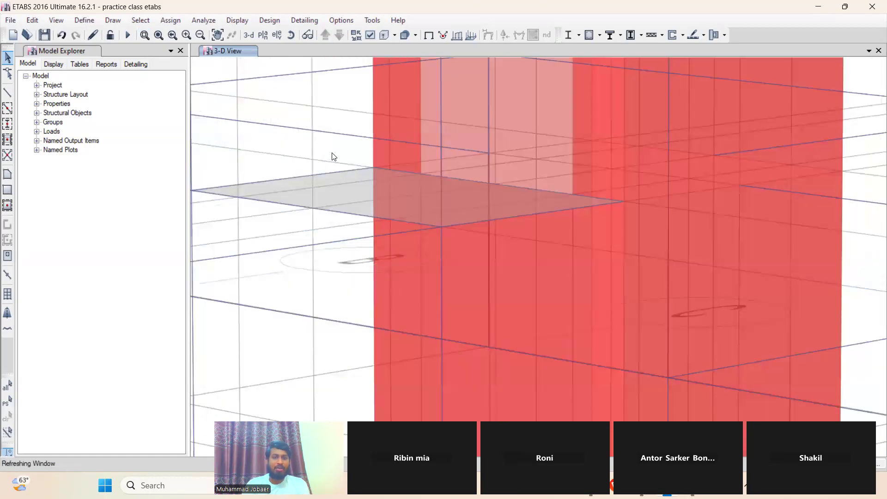
{"action": "scroll", "coordinate": [339, 157], "scroll_direction": "down", "scroll_amount": 4}
{"action": "scroll", "coordinate": [340, 156], "scroll_direction": "down", "scroll_amount": 4}
{"action": "scroll", "coordinate": [257, 135], "scroll_direction": "up", "scroll_amount": 2}
{"action": "scroll", "coordinate": [394, 191], "scroll_direction": "up", "scroll_amount": 4}
{"action": "scroll", "coordinate": [395, 195], "scroll_direction": "down", "scroll_amount": 3}
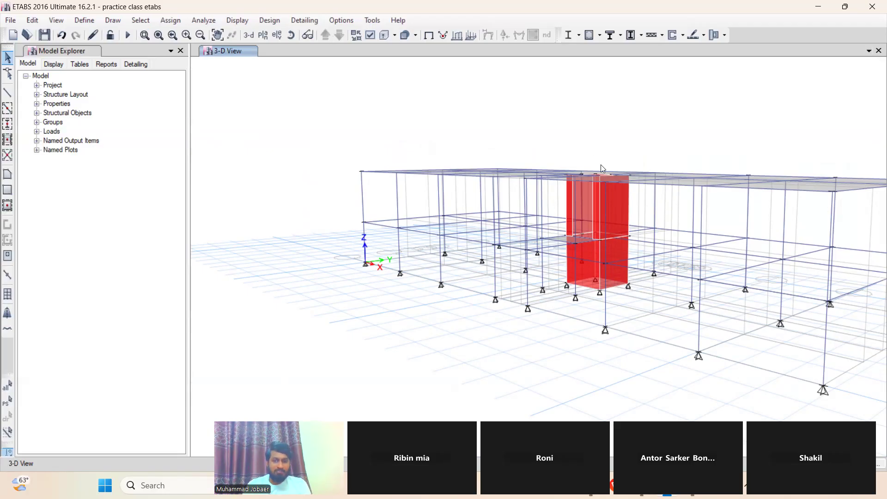
{"action": "scroll", "coordinate": [600, 165], "scroll_direction": "down", "scroll_amount": 3}
{"action": "scroll", "coordinate": [544, 277], "scroll_direction": "up", "scroll_amount": 3}
{"action": "scroll", "coordinate": [628, 155], "scroll_direction": "down", "scroll_amount": 5}
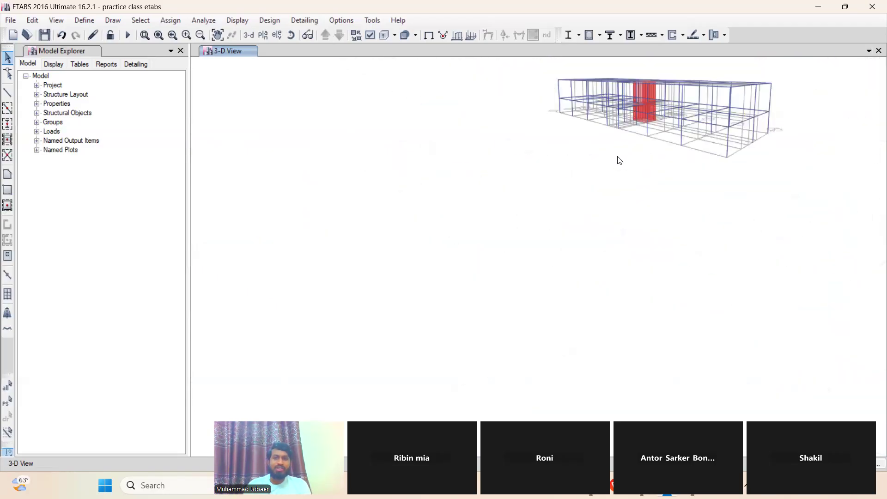
{"action": "scroll", "coordinate": [655, 122], "scroll_direction": "up", "scroll_amount": 6}
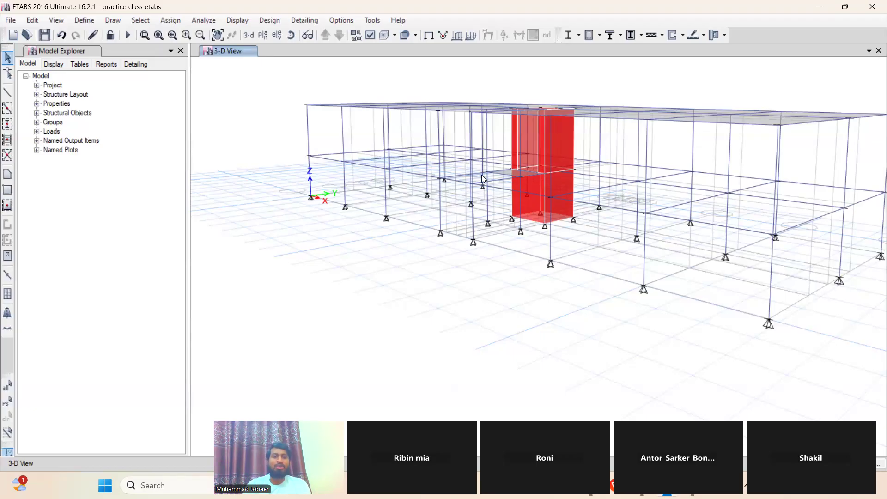
{"action": "scroll", "coordinate": [481, 175], "scroll_direction": "up", "scroll_amount": 2}
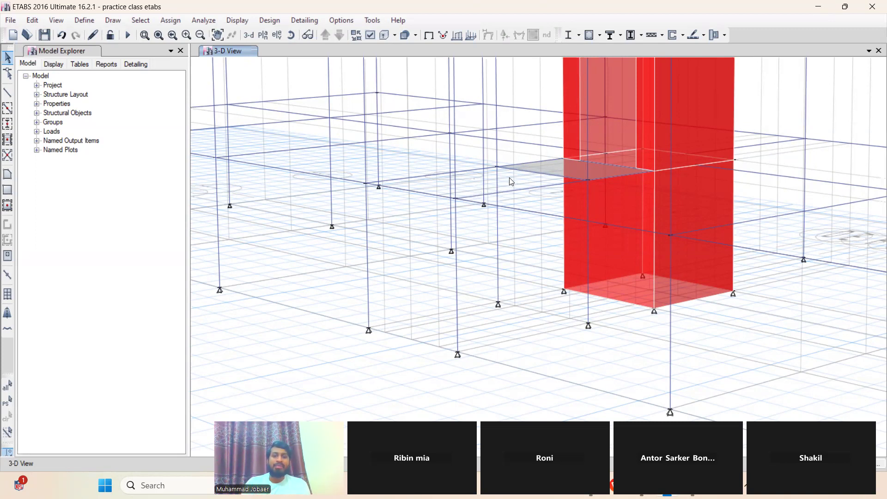
{"action": "scroll", "coordinate": [511, 179], "scroll_direction": "down", "scroll_amount": 5}
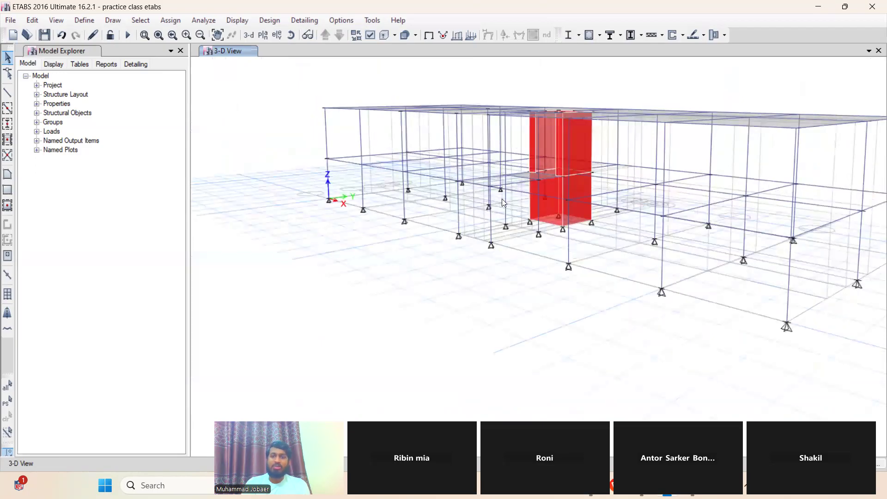
{"action": "scroll", "coordinate": [504, 198], "scroll_direction": "up", "scroll_amount": 3}
{"action": "scroll", "coordinate": [508, 195], "scroll_direction": "down", "scroll_amount": 3}
{"action": "scroll", "coordinate": [506, 154], "scroll_direction": "up", "scroll_amount": 2}
{"action": "scroll", "coordinate": [503, 152], "scroll_direction": "up", "scroll_amount": 2}
{"action": "scroll", "coordinate": [504, 155], "scroll_direction": "down", "scroll_amount": 4}
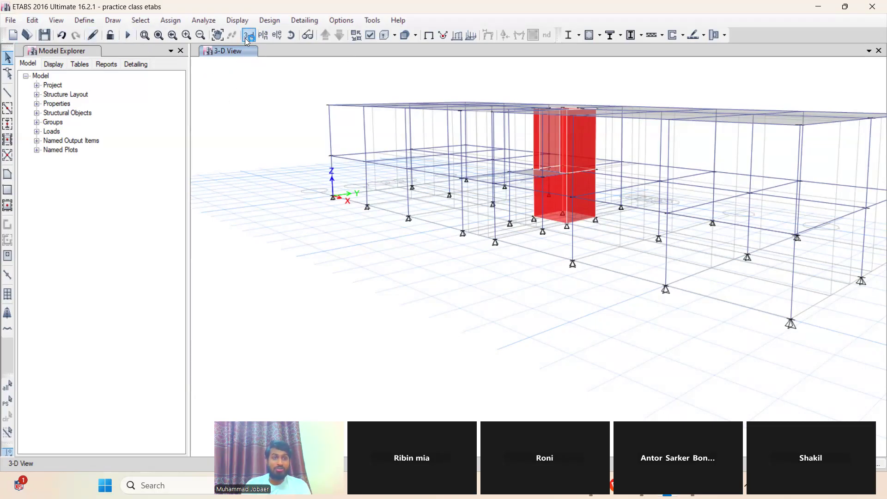
- Display the plan view of the Base level
{"action": "left_click", "coordinate": [264, 36]}
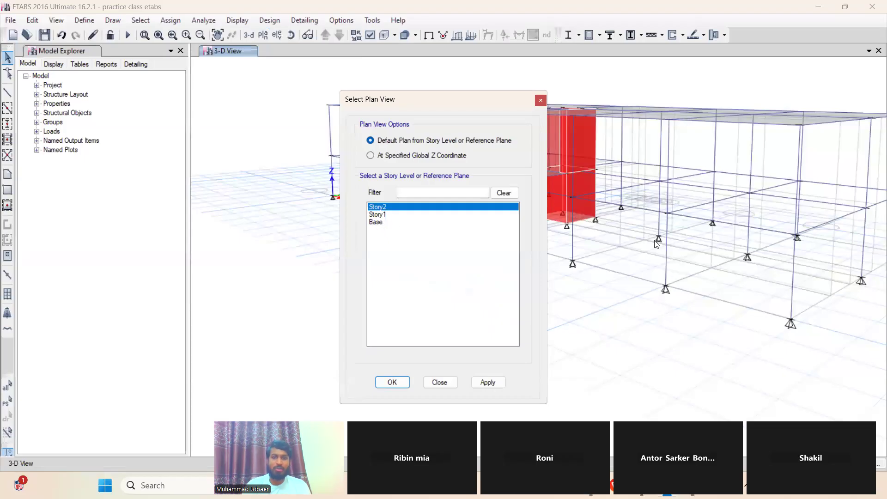
{"action": "left_click", "coordinate": [378, 222]}
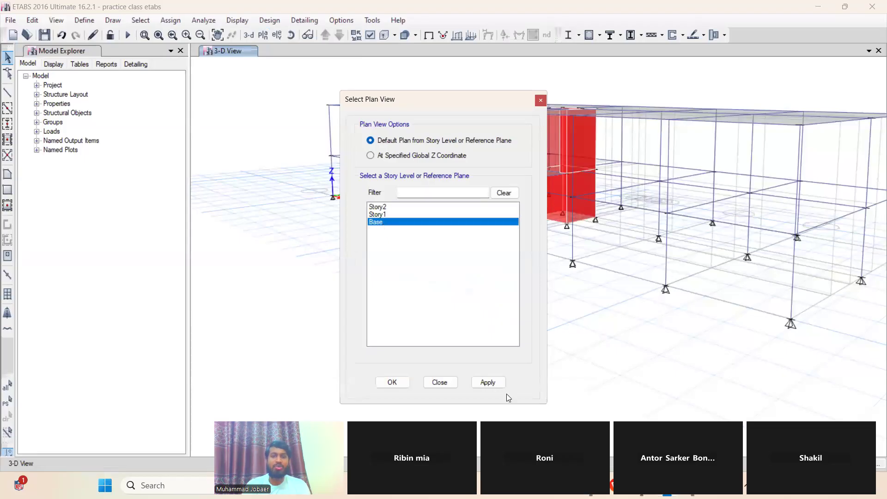
{"action": "left_click", "coordinate": [496, 386]}
{"action": "left_click", "coordinate": [392, 381]}
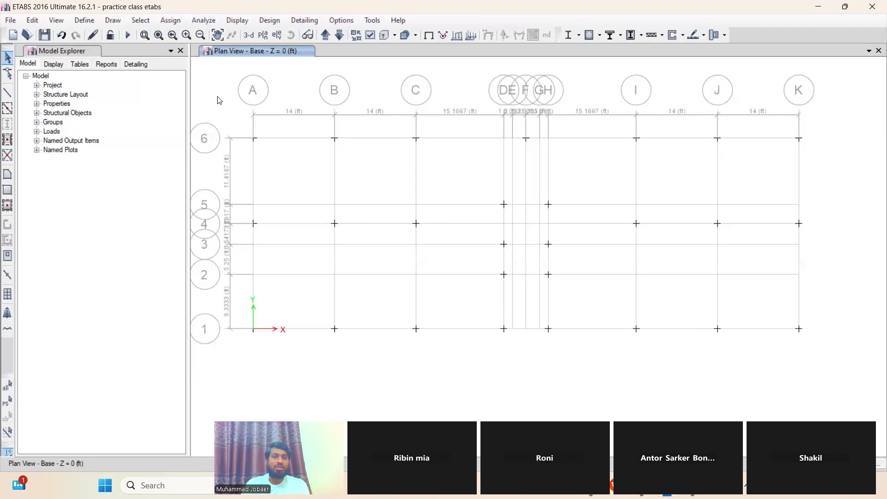
- Assign fixed restraints to all joints on the Base plan, and check the restraint assignment of the joint at grid B-6
{"action": "left_click_drag", "start_coordinate": [217, 96], "coordinate": [827, 359]}
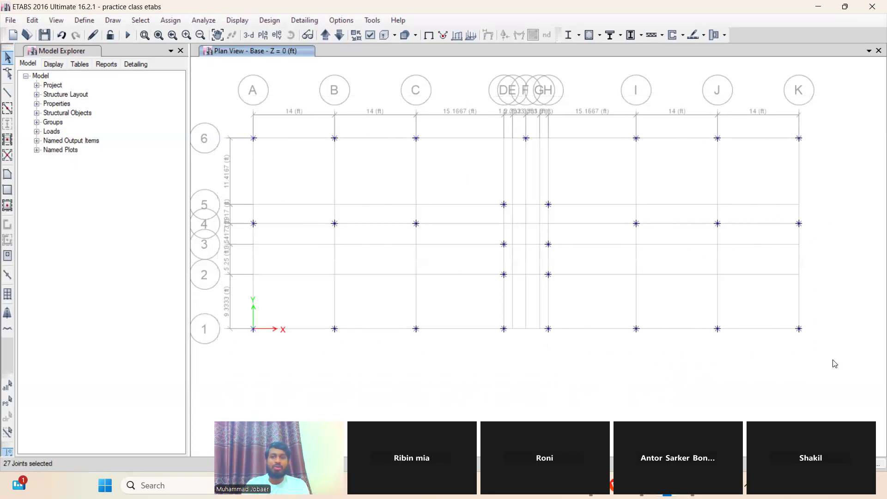
{"action": "left_click", "coordinate": [171, 21]}
{"action": "mouse_move", "coordinate": [238, 33]}
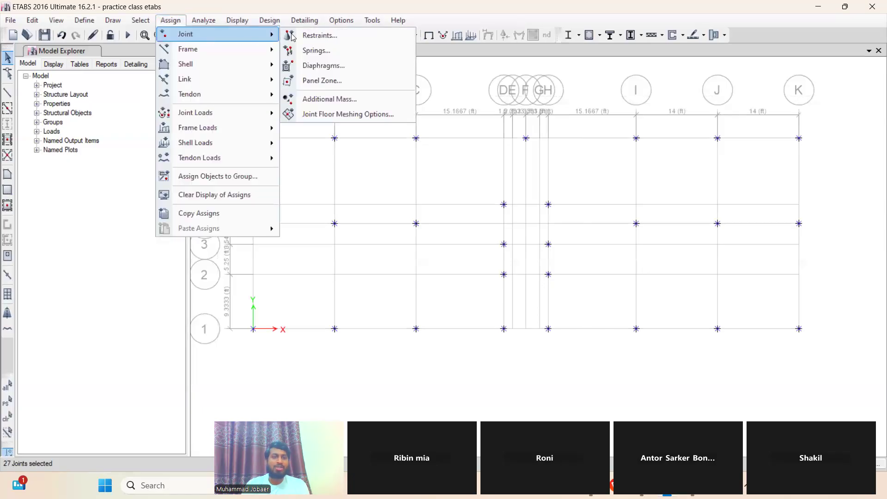
{"action": "left_click", "coordinate": [323, 42]}
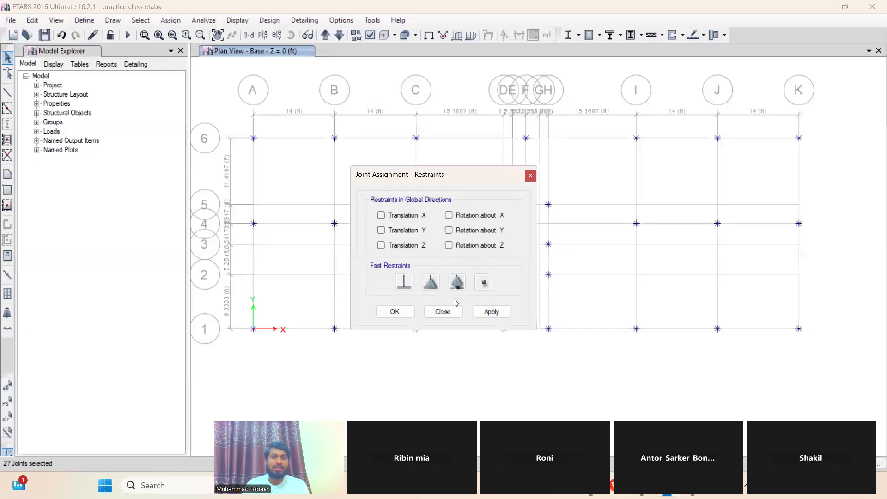
{"action": "left_click", "coordinate": [407, 283]}
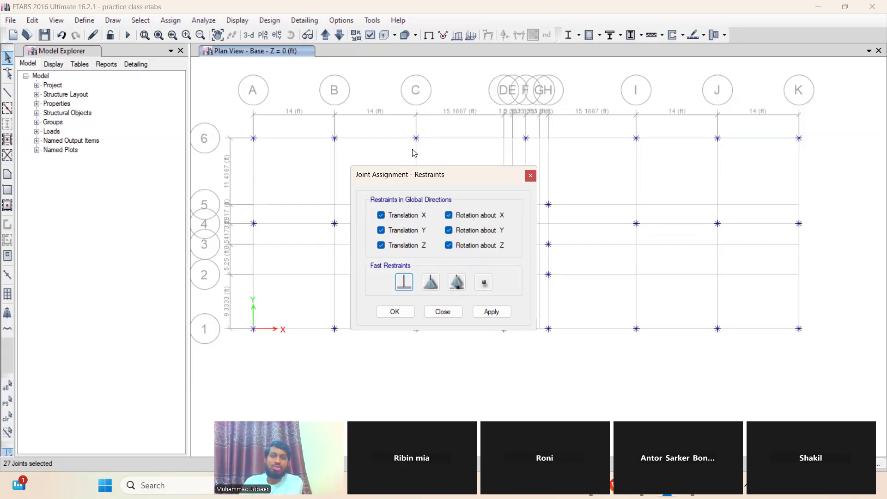
{"action": "left_click", "coordinate": [490, 312]}
{"action": "left_click", "coordinate": [395, 311]}
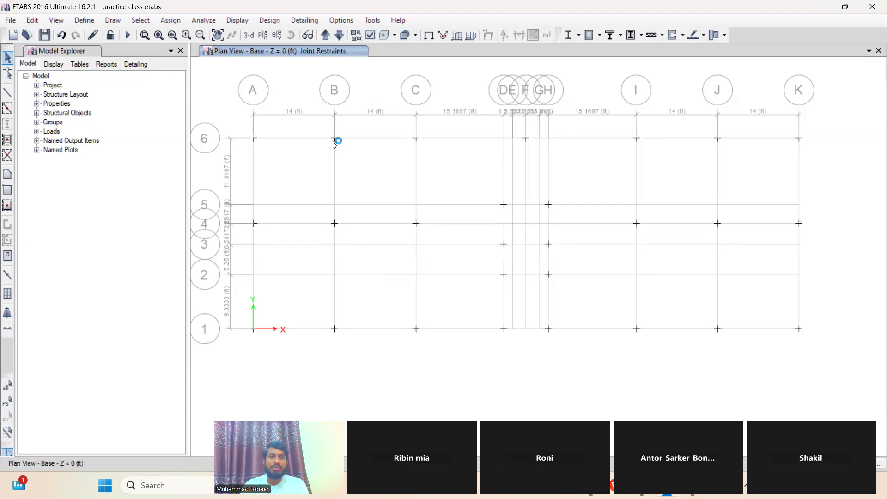
{"action": "right_click", "coordinate": [338, 140]}
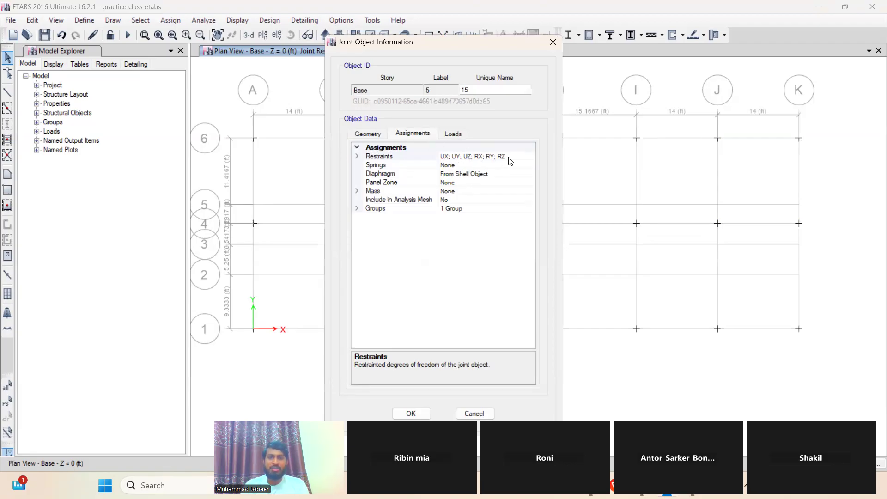
{"action": "left_click", "coordinate": [411, 413]}
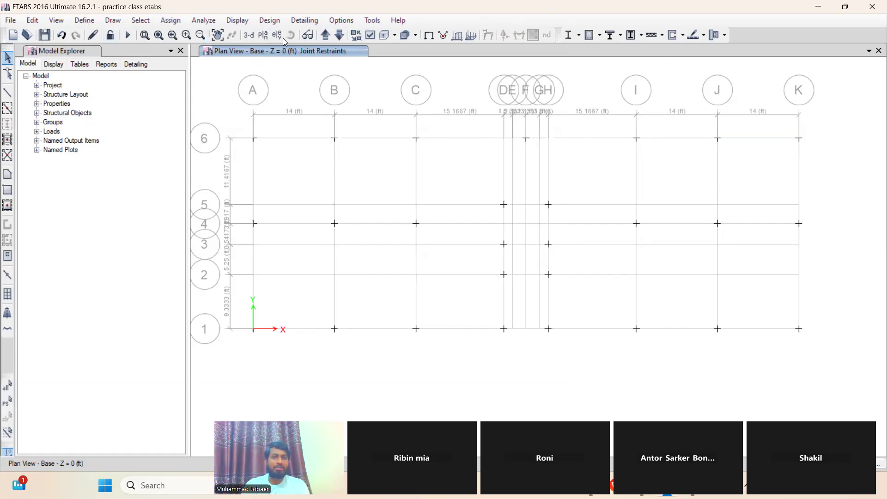
- View the Story1 plan, then return to the default 3D view and inspect the frame
{"action": "left_click", "coordinate": [260, 41]}
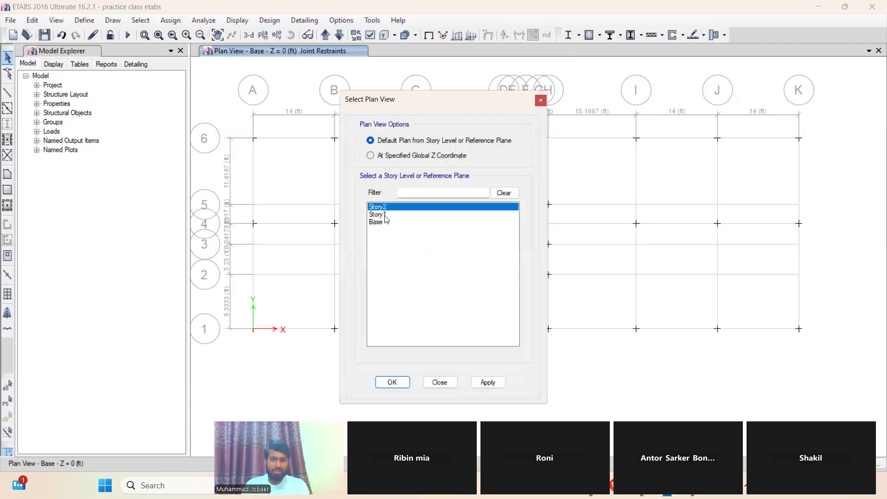
{"action": "left_click", "coordinate": [386, 216]}
{"action": "left_click", "coordinate": [492, 383]}
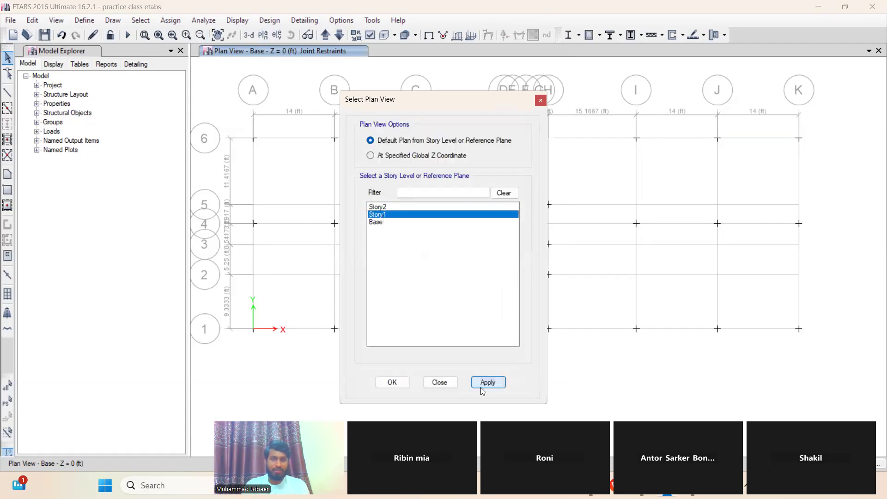
{"action": "left_click", "coordinate": [392, 383]}
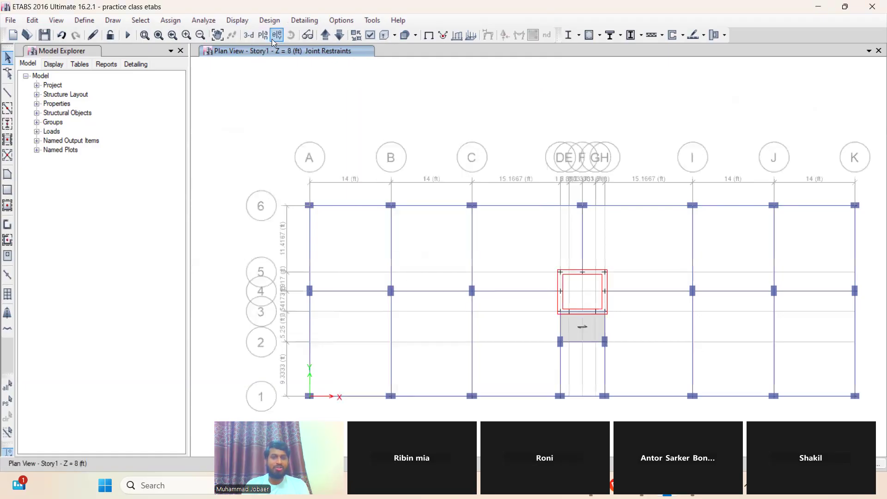
{"action": "left_click", "coordinate": [252, 39]}
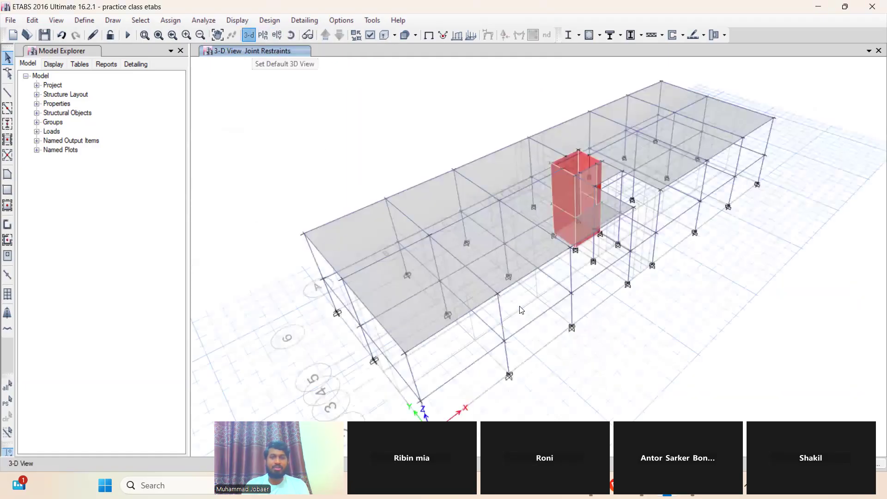
{"action": "scroll", "coordinate": [521, 310], "scroll_direction": "up", "scroll_amount": 4}
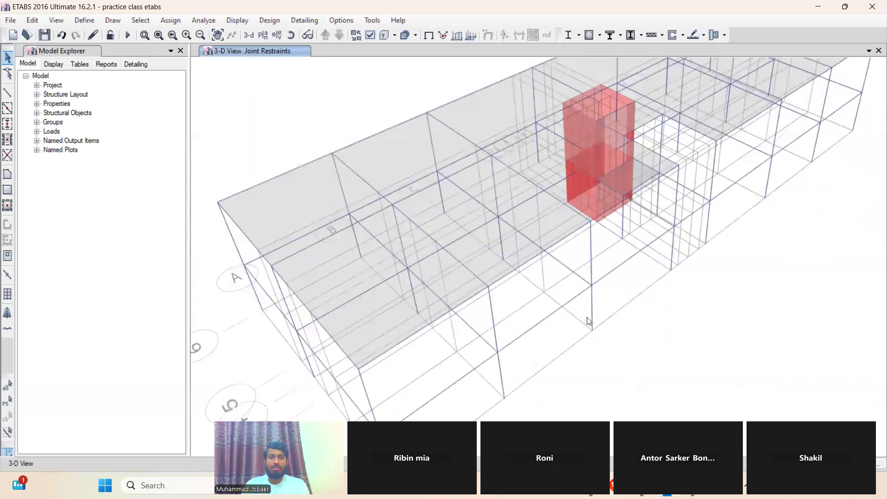
{"action": "scroll", "coordinate": [588, 320], "scroll_direction": "down", "scroll_amount": 4}
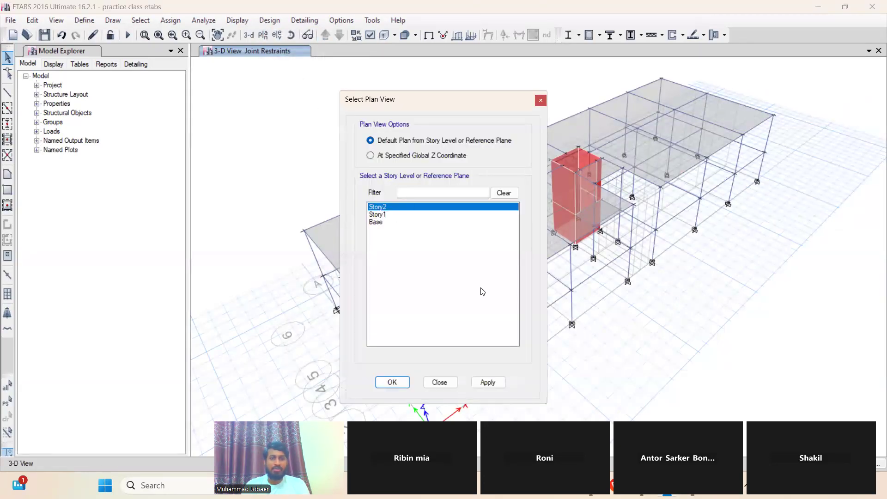
- View the Story2 plan, then examine the whole building with its base supports in the default 3D view
{"action": "left_click", "coordinate": [486, 382]}
{"action": "left_click", "coordinate": [394, 382]}
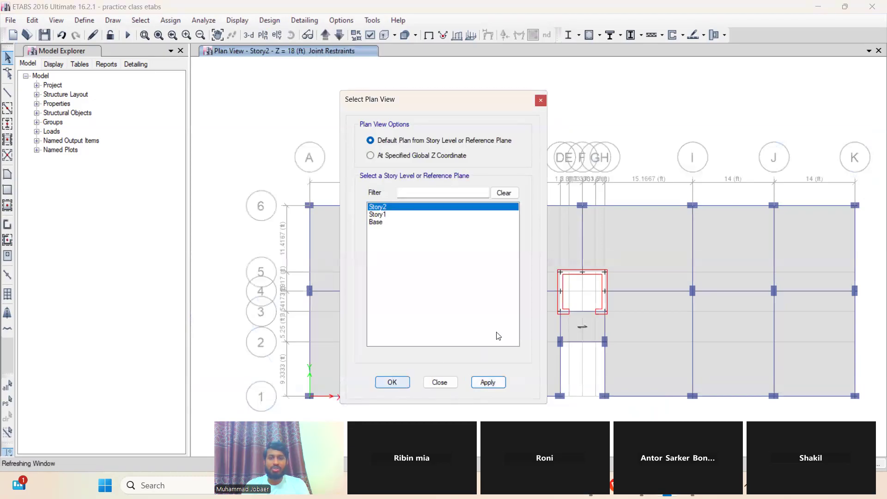
{"action": "scroll", "coordinate": [553, 386], "scroll_direction": "down", "scroll_amount": 3}
{"action": "scroll", "coordinate": [545, 376], "scroll_direction": "up", "scroll_amount": 3}
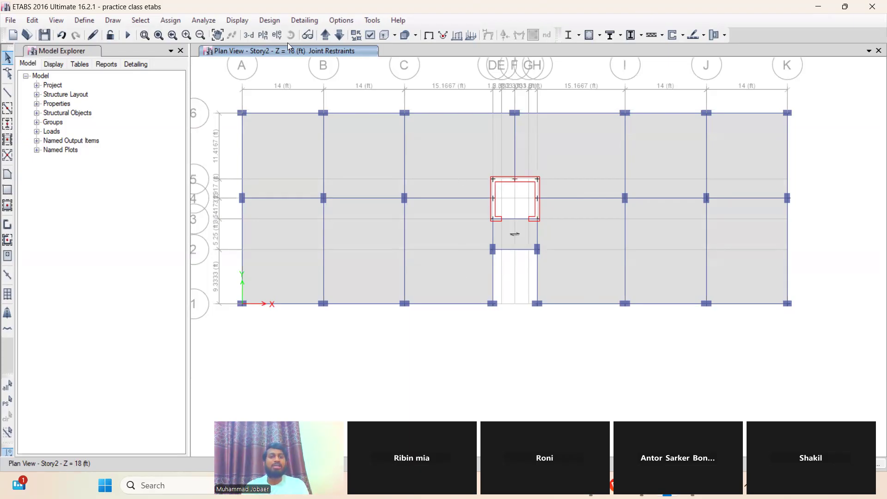
{"action": "left_click", "coordinate": [248, 35]}
{"action": "scroll", "coordinate": [523, 317], "scroll_direction": "up", "scroll_amount": 3}
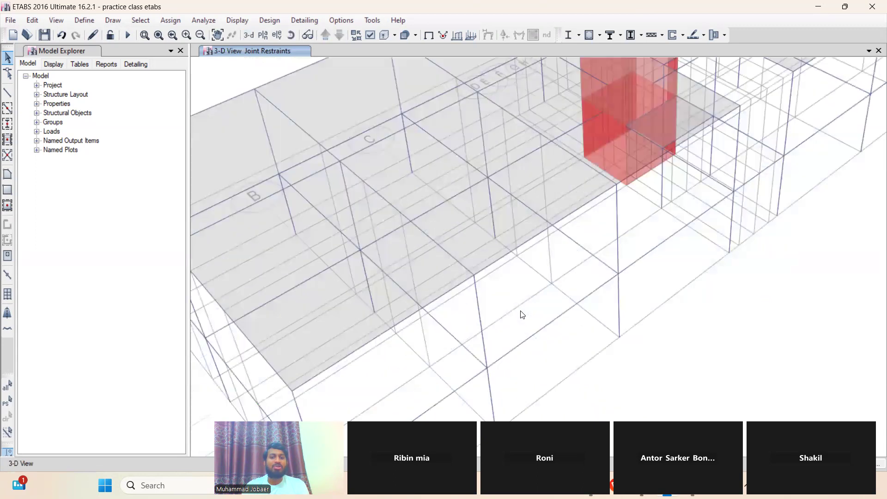
{"action": "scroll", "coordinate": [520, 323], "scroll_direction": "down", "scroll_amount": 6}
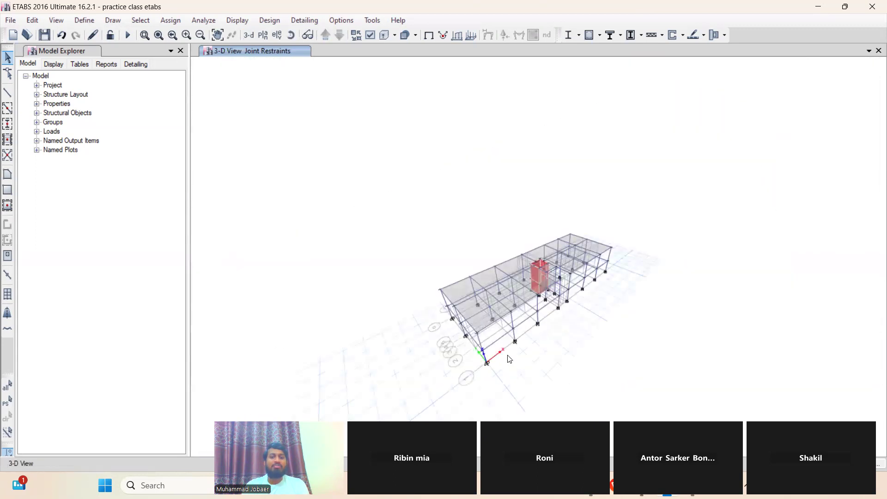
{"action": "scroll", "coordinate": [510, 357], "scroll_direction": "up", "scroll_amount": 5}
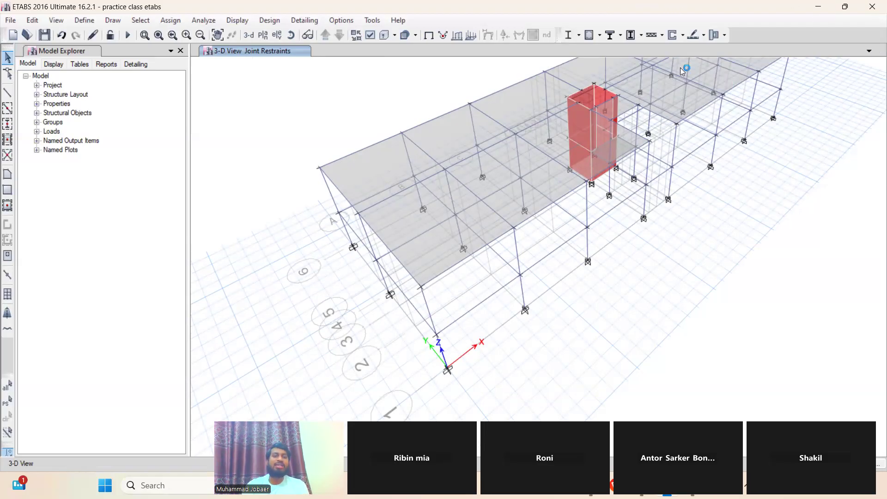
- Add a visible horizontal reference plane at Z = 13 ft to grid system G1 and refresh the view
{"action": "right_click", "coordinate": [324, 105]}
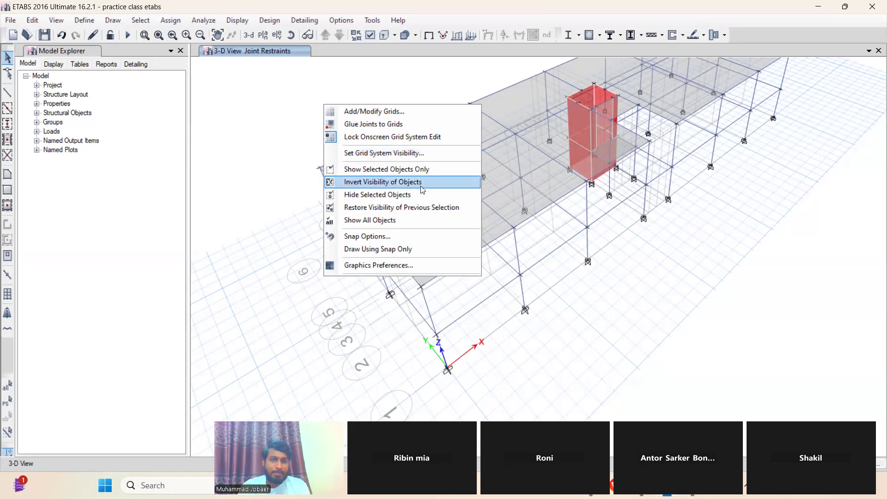
{"action": "left_click", "coordinate": [400, 113]}
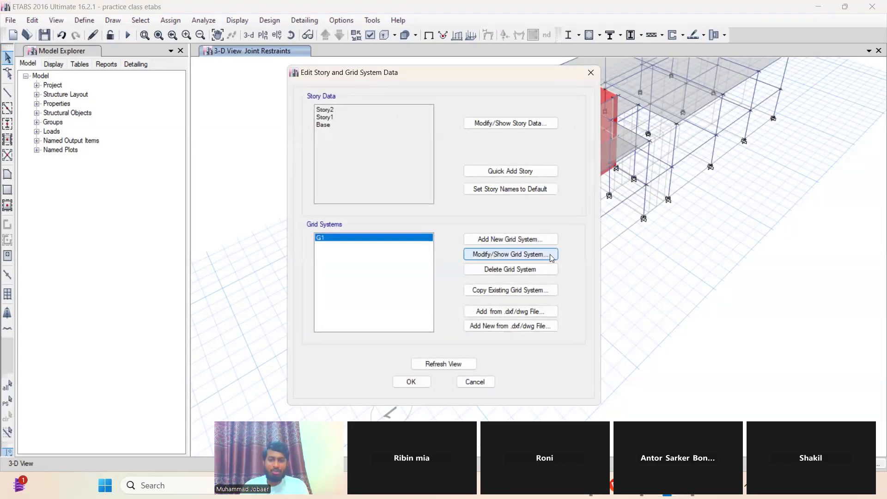
{"action": "left_click", "coordinate": [522, 255]}
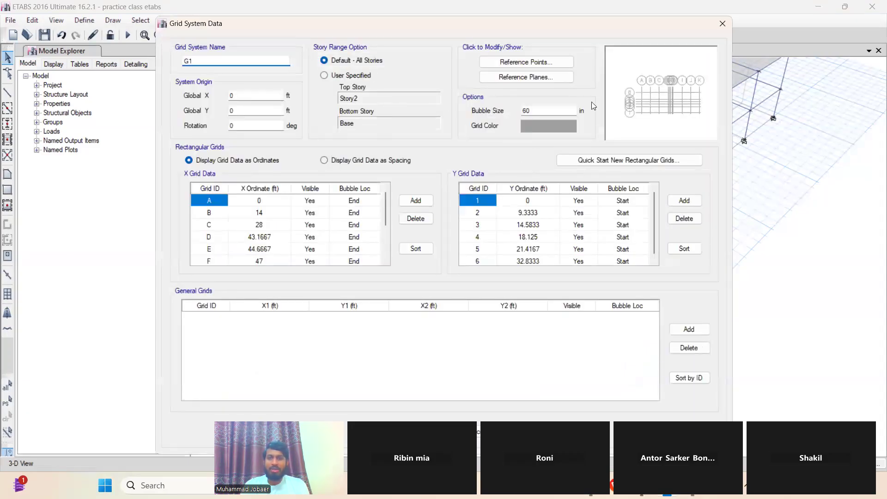
{"action": "left_click", "coordinate": [519, 77]}
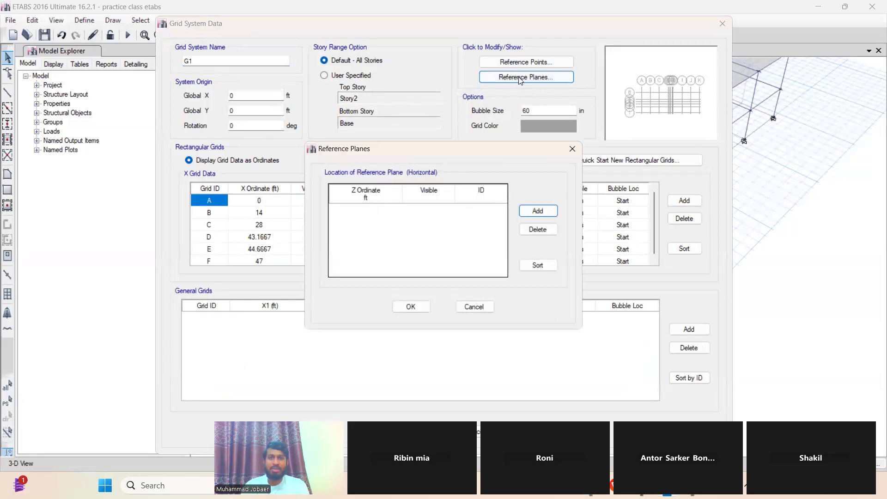
{"action": "left_click", "coordinate": [538, 211]}
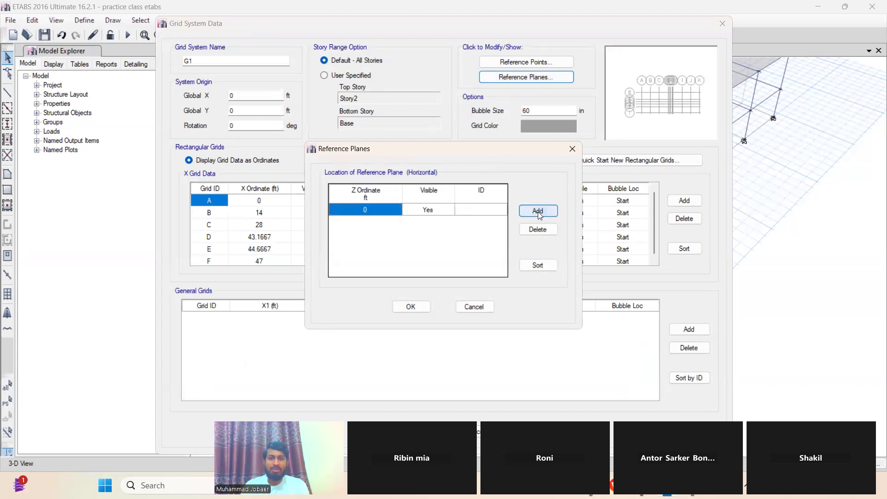
{"action": "left_click", "coordinate": [378, 212]}
{"action": "key", "text": "BackSpace"}
{"action": "type", "text": "13"}
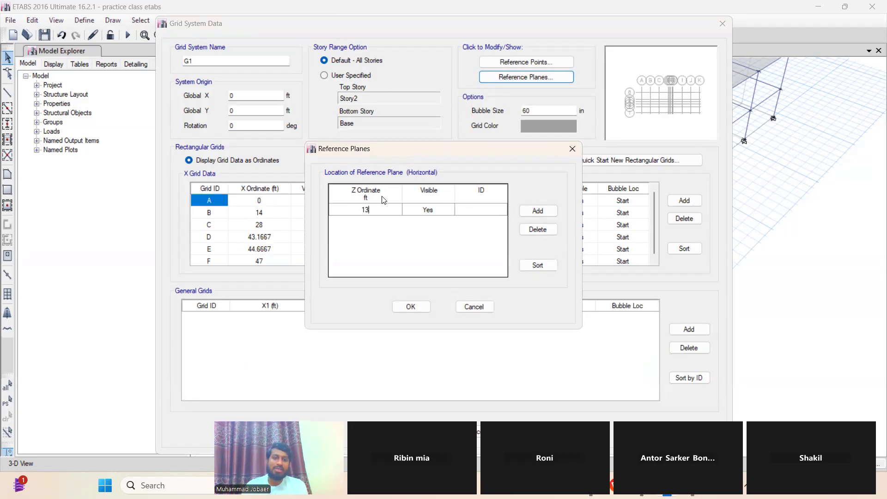
{"action": "left_click", "coordinate": [410, 307]}
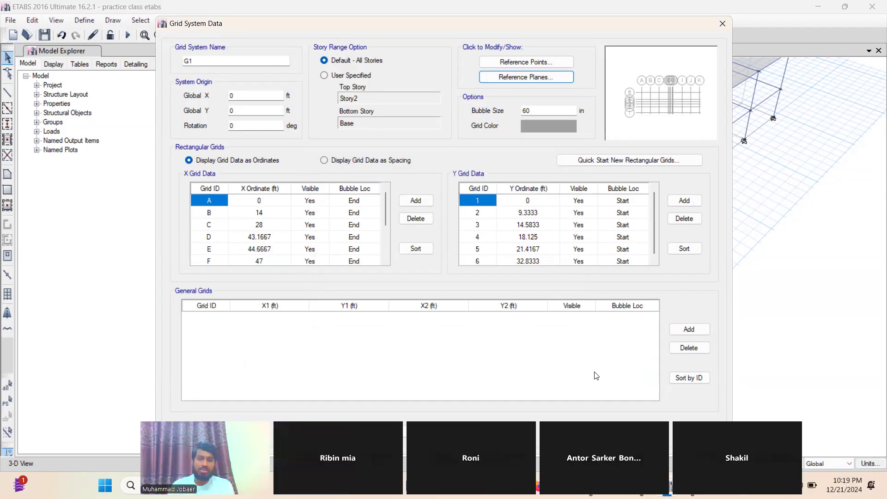
{"action": "key", "text": "Return"}
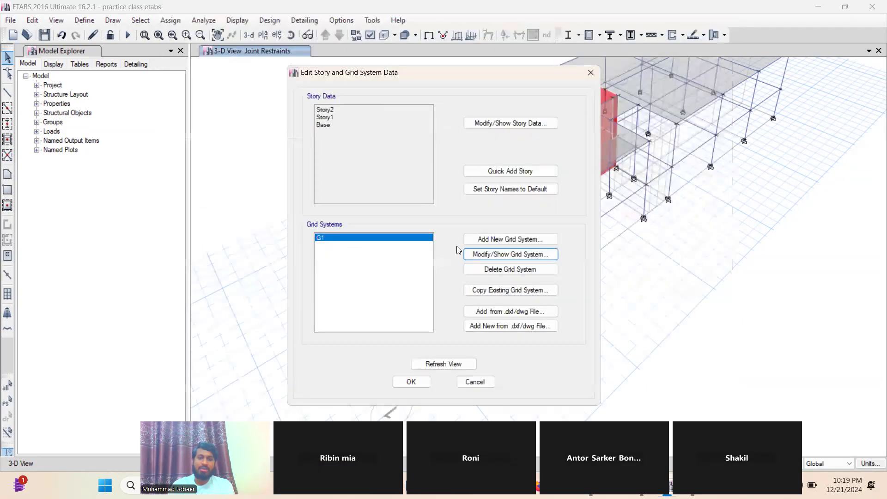
{"action": "left_click", "coordinate": [437, 363]}
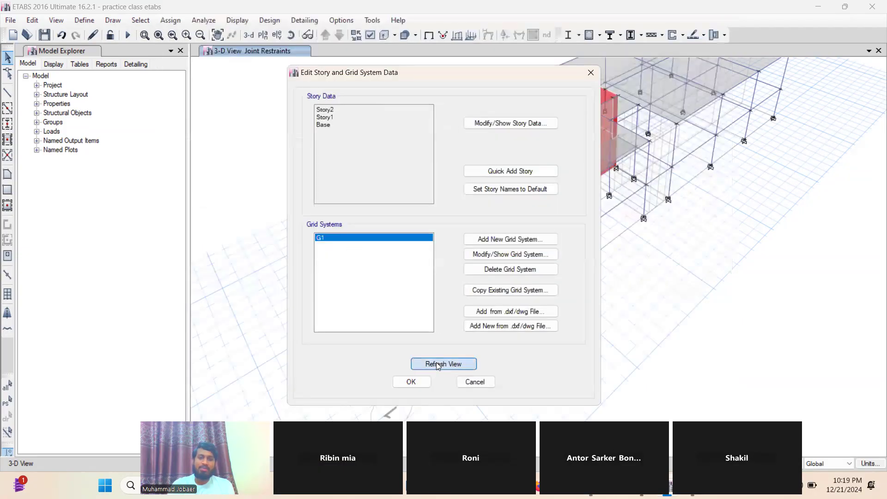
{"action": "left_click", "coordinate": [408, 383]}
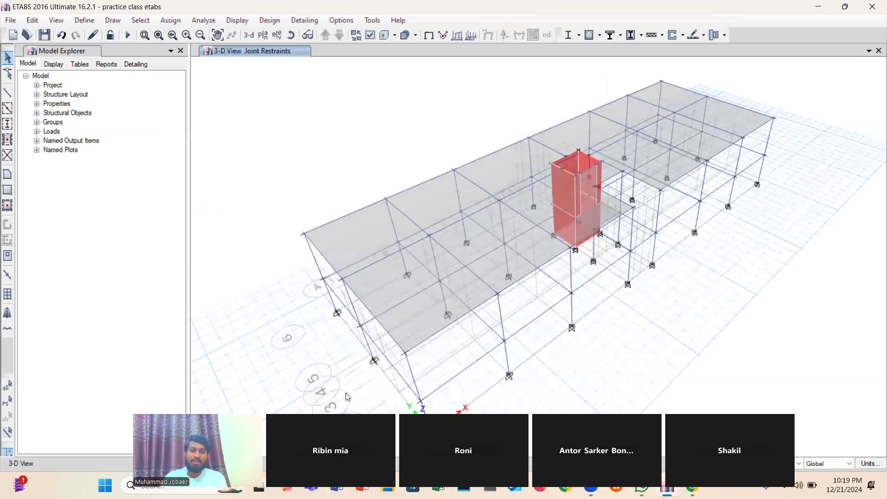
- Examine the whole frame, the core walls and the base supports in the 3D view
{"action": "scroll", "coordinate": [443, 365], "scroll_direction": "down", "scroll_amount": 5}
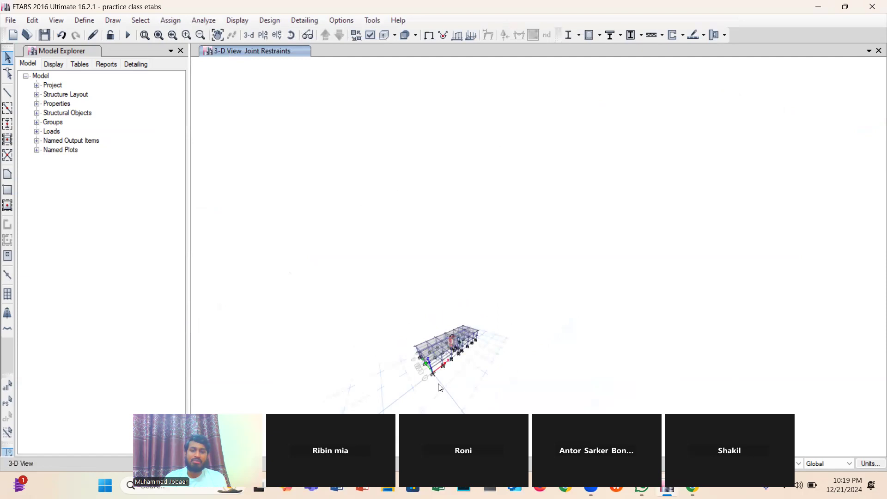
{"action": "scroll", "coordinate": [434, 374], "scroll_direction": "up", "scroll_amount": 7}
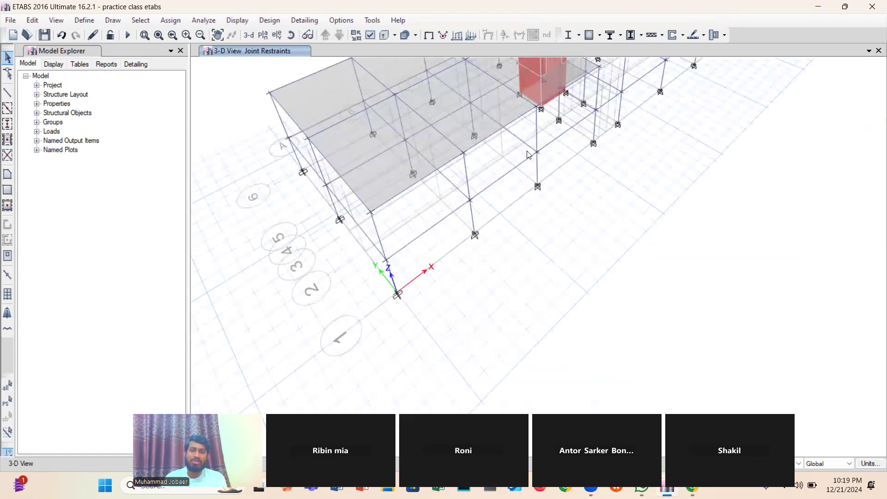
{"action": "scroll", "coordinate": [538, 137], "scroll_direction": "down", "scroll_amount": 5}
{"action": "scroll", "coordinate": [550, 144], "scroll_direction": "up", "scroll_amount": 3}
{"action": "scroll", "coordinate": [539, 152], "scroll_direction": "up", "scroll_amount": 5}
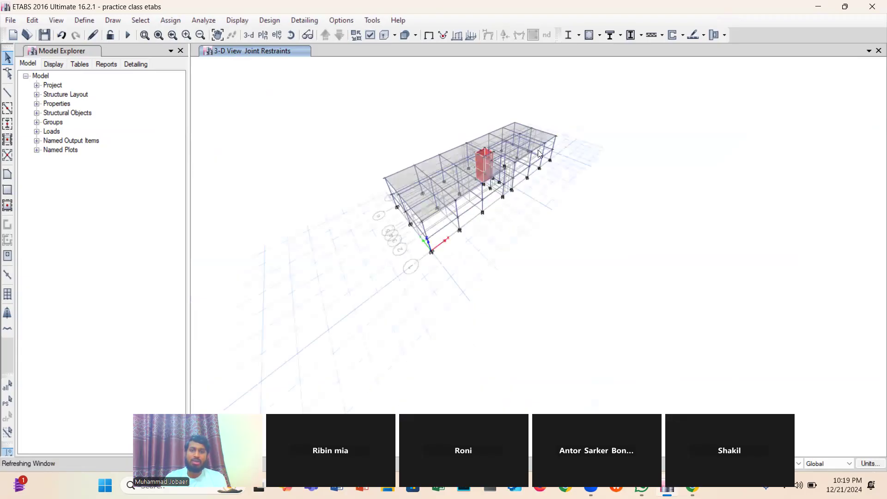
{"action": "scroll", "coordinate": [564, 161], "scroll_direction": "up", "scroll_amount": 3}
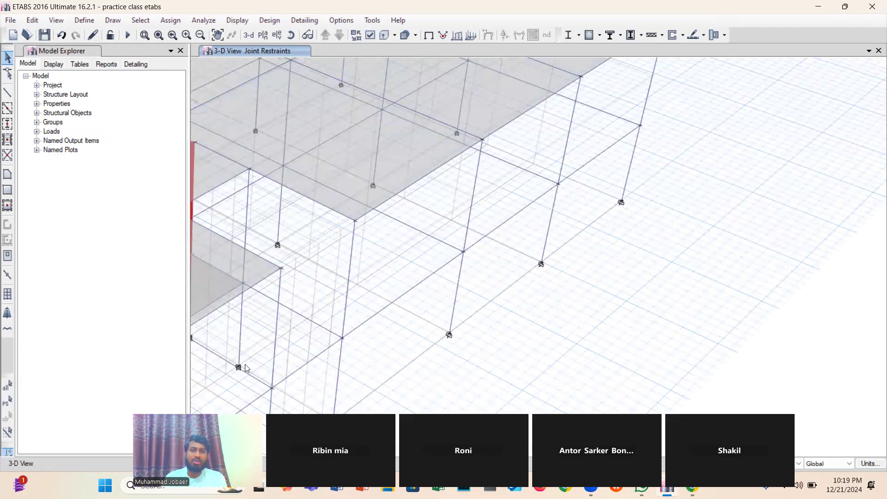
{"action": "scroll", "coordinate": [299, 307], "scroll_direction": "down", "scroll_amount": 5}
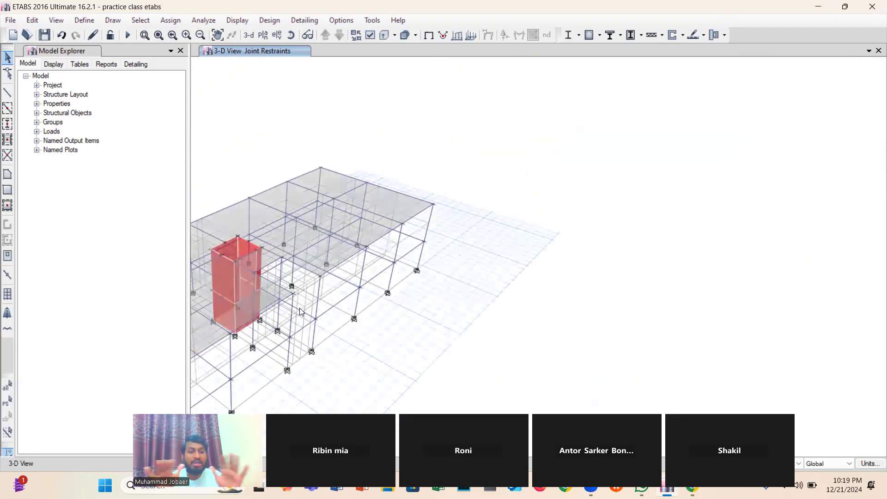
{"action": "scroll", "coordinate": [298, 284], "scroll_direction": "down", "scroll_amount": 5}
{"action": "scroll", "coordinate": [305, 282], "scroll_direction": "up", "scroll_amount": 10}
{"action": "scroll", "coordinate": [374, 260], "scroll_direction": "down", "scroll_amount": 6}
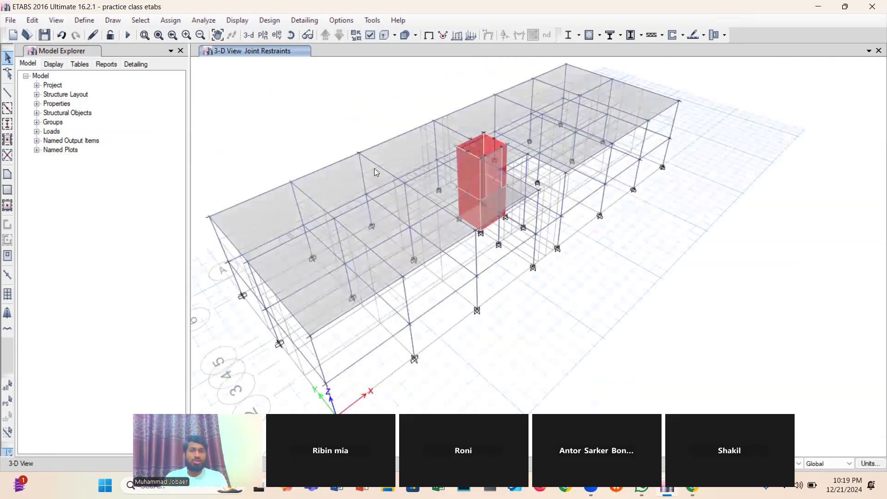
- Display the plan view of the Story2 level
{"action": "left_click", "coordinate": [262, 35]}
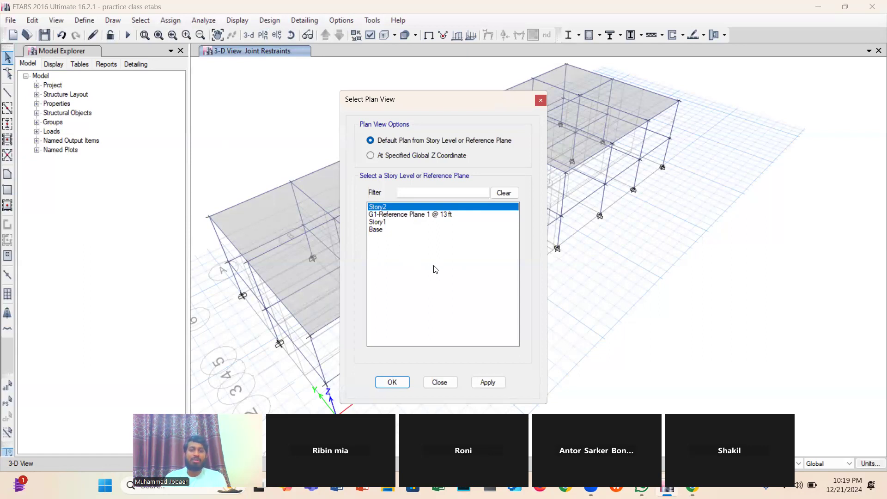
{"action": "left_click", "coordinate": [487, 382]}
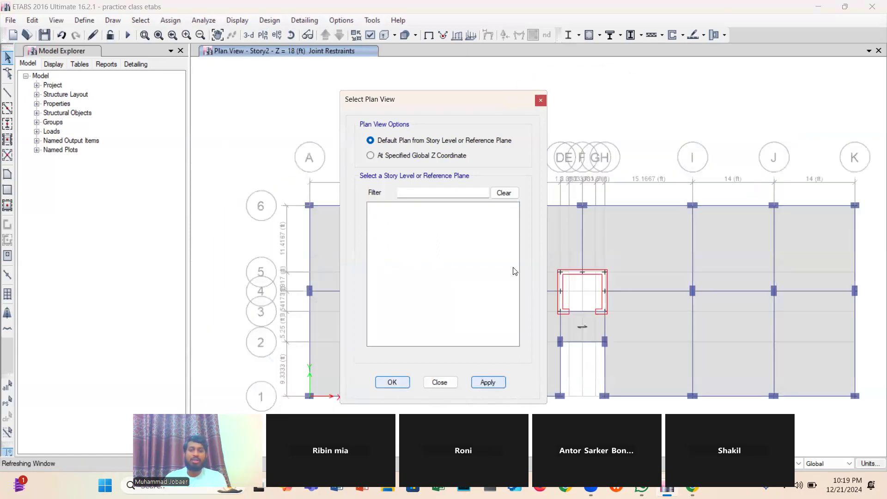
{"action": "scroll", "coordinate": [522, 321], "scroll_direction": "down", "scroll_amount": 2}
{"action": "scroll", "coordinate": [530, 319], "scroll_direction": "up", "scroll_amount": 5}
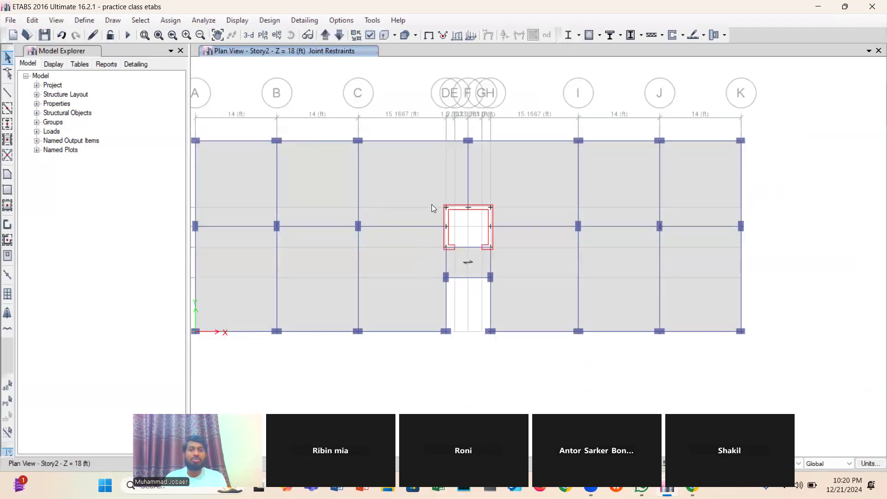
- Select the core and stair bay between grids D and H on the Story2, 13 ft reference plane and Story1 plans, and show only the selection
{"action": "left_click_drag", "start_coordinate": [433, 189], "coordinate": [507, 345]}
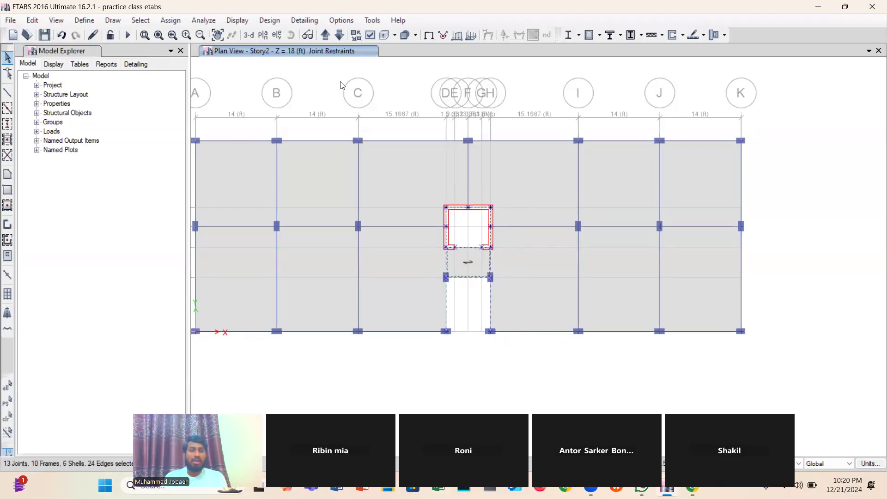
{"action": "left_click", "coordinate": [338, 35]}
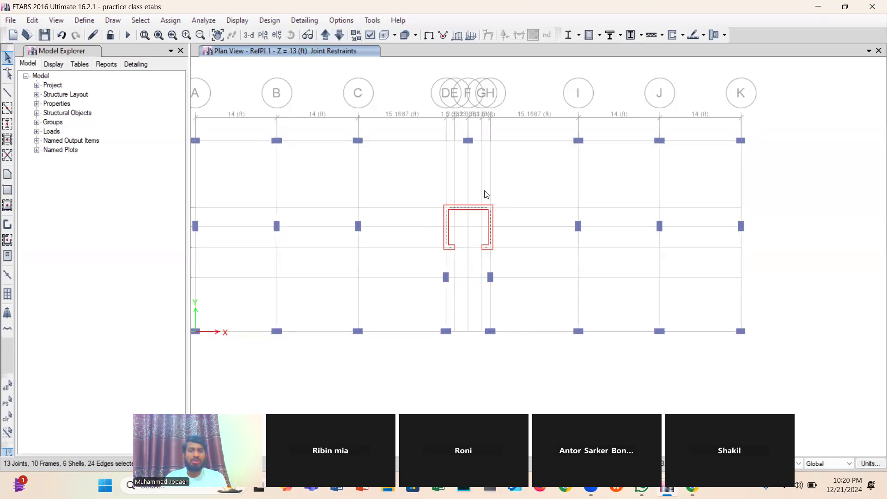
{"action": "left_click_drag", "start_coordinate": [431, 194], "coordinate": [515, 333]}
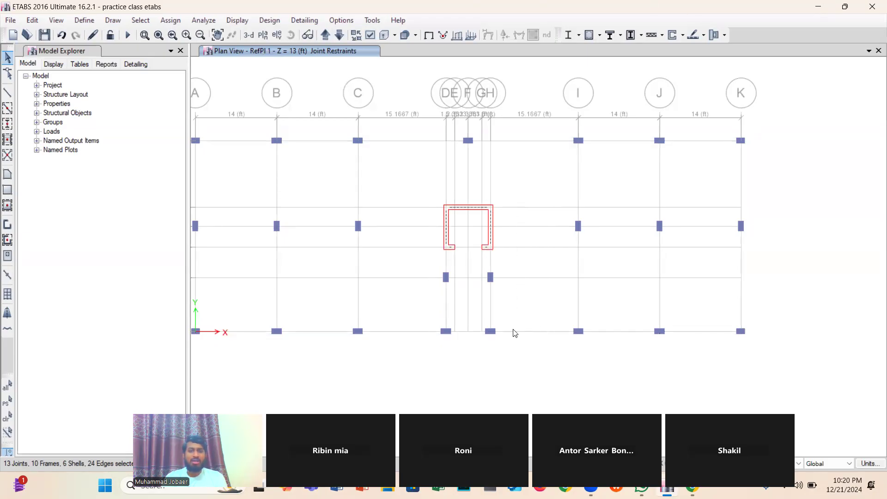
{"action": "left_click", "coordinate": [339, 35]}
{"action": "left_click_drag", "start_coordinate": [422, 190], "coordinate": [506, 344]}
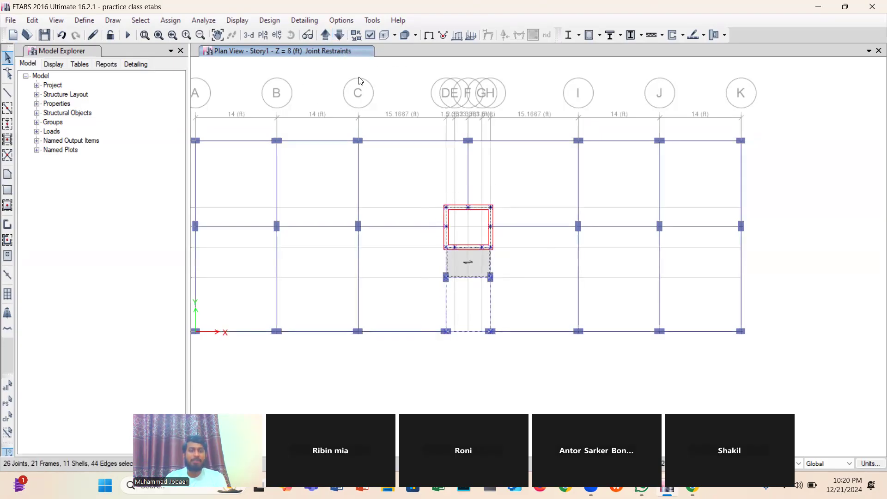
{"action": "right_click", "coordinate": [397, 66]}
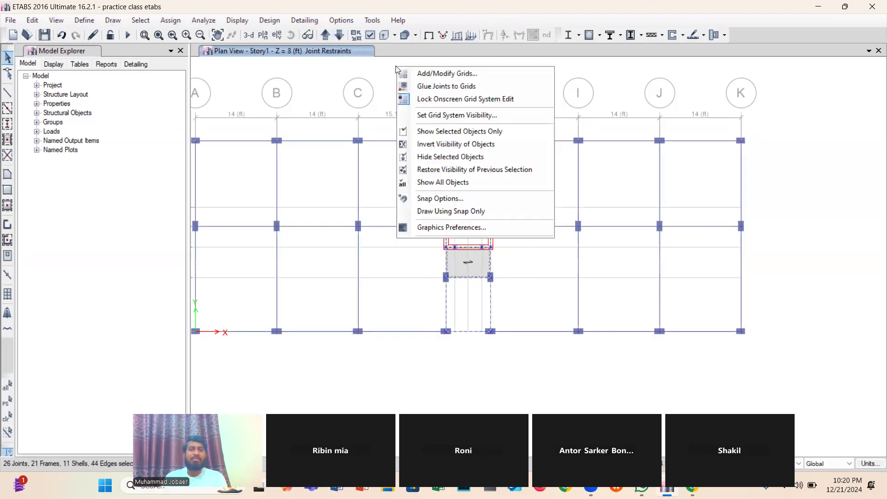
{"action": "left_click", "coordinate": [484, 132]}
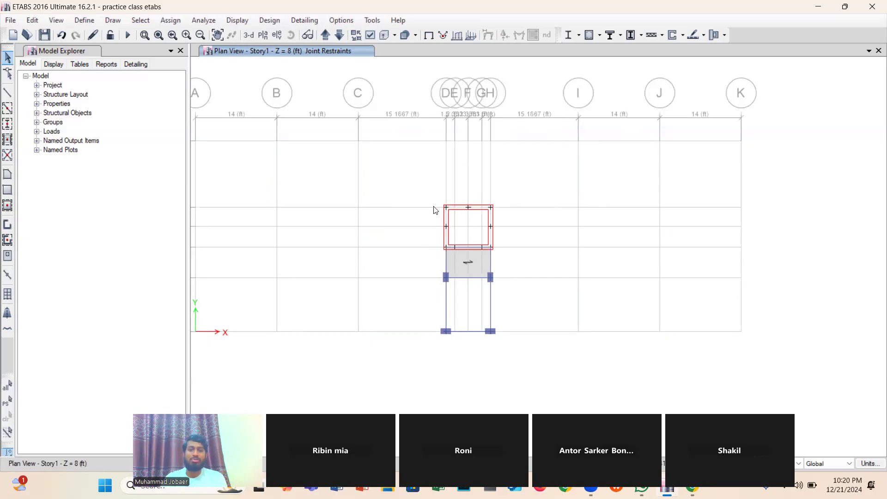
- Hide the grid system on the Story1 plan so only the isolated core and stair bay are drawn
{"action": "right_click", "coordinate": [396, 74]}
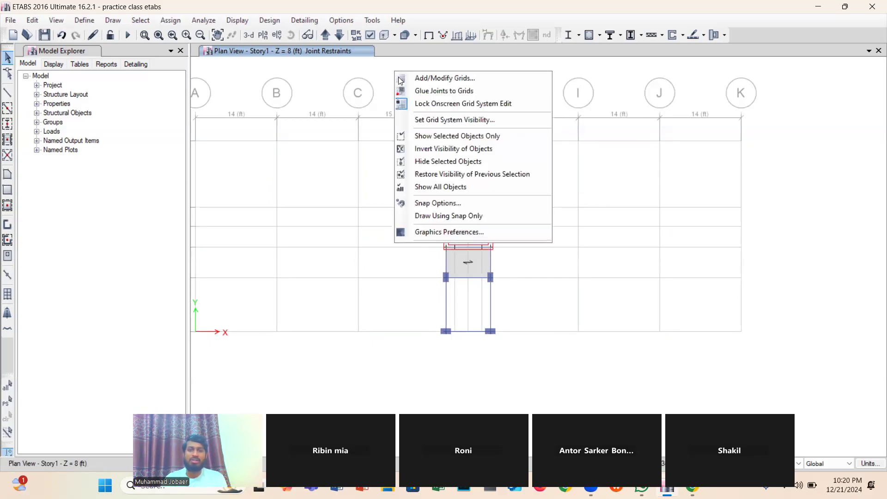
{"action": "left_click", "coordinate": [452, 121]}
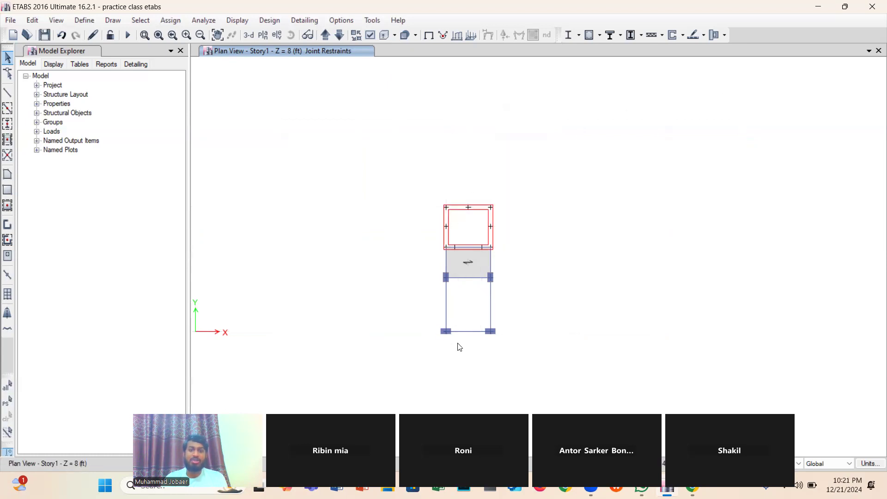
{"action": "scroll", "coordinate": [459, 347], "scroll_direction": "down", "scroll_amount": 2}
{"action": "scroll", "coordinate": [458, 342], "scroll_direction": "up", "scroll_amount": 6}
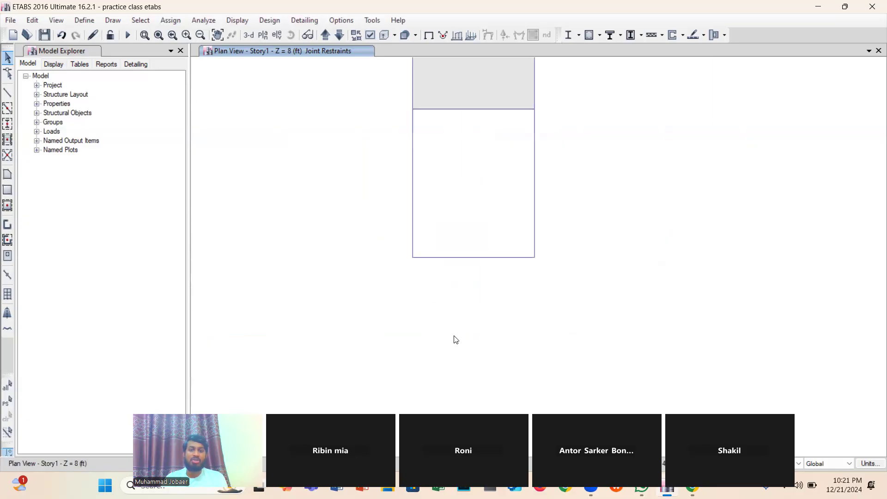
{"action": "scroll", "coordinate": [456, 339], "scroll_direction": "down", "scroll_amount": 3}
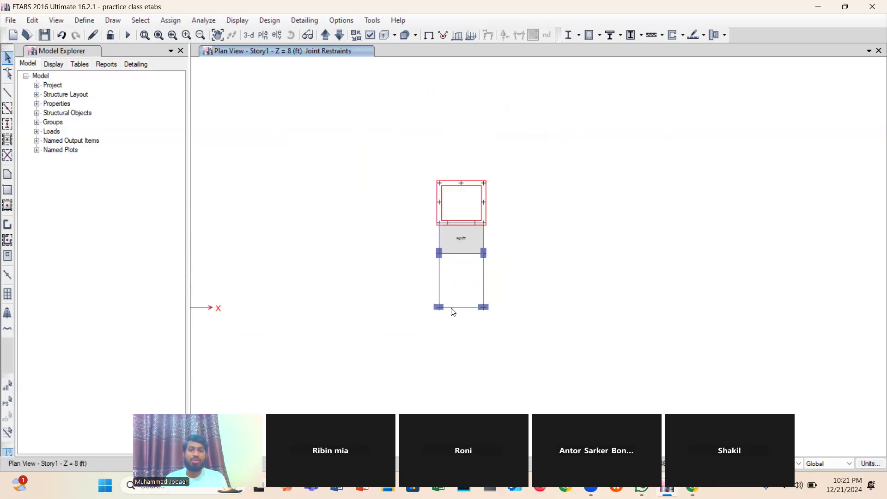
- Switch to the default 3D view and inspect the isolated core walls and stair bay frame
{"action": "left_click", "coordinate": [252, 37]}
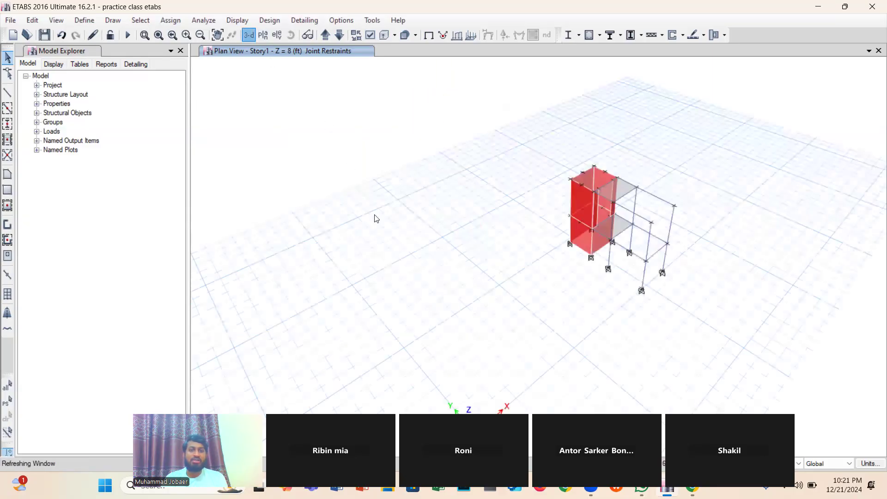
{"action": "scroll", "coordinate": [577, 307], "scroll_direction": "up", "scroll_amount": 3}
{"action": "scroll", "coordinate": [587, 298], "scroll_direction": "down", "scroll_amount": 4}
{"action": "scroll", "coordinate": [677, 241], "scroll_direction": "up", "scroll_amount": 3}
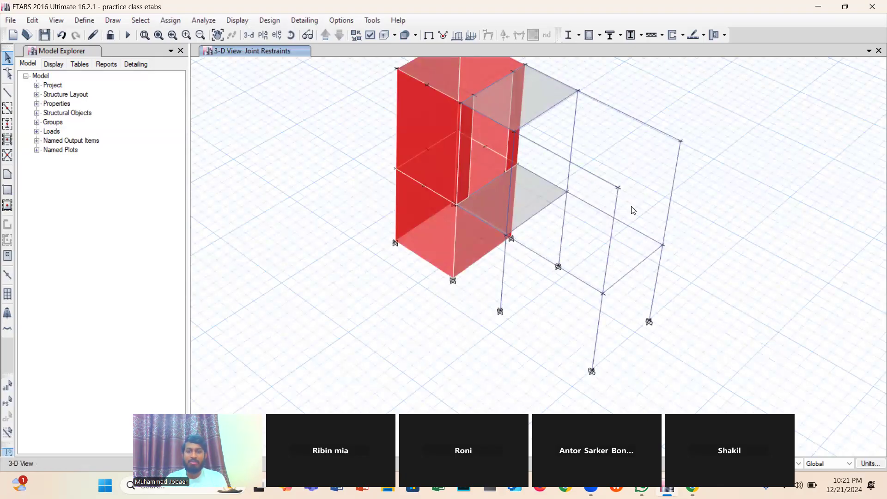
- Make the grid system visible again in the 3D view and rotate the model around the stair bay
{"action": "right_click", "coordinate": [724, 132]}
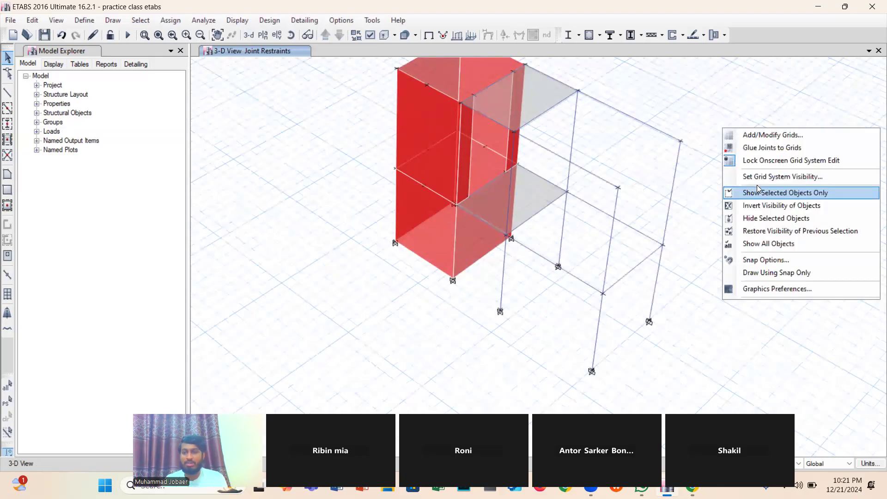
{"action": "left_click", "coordinate": [768, 177]}
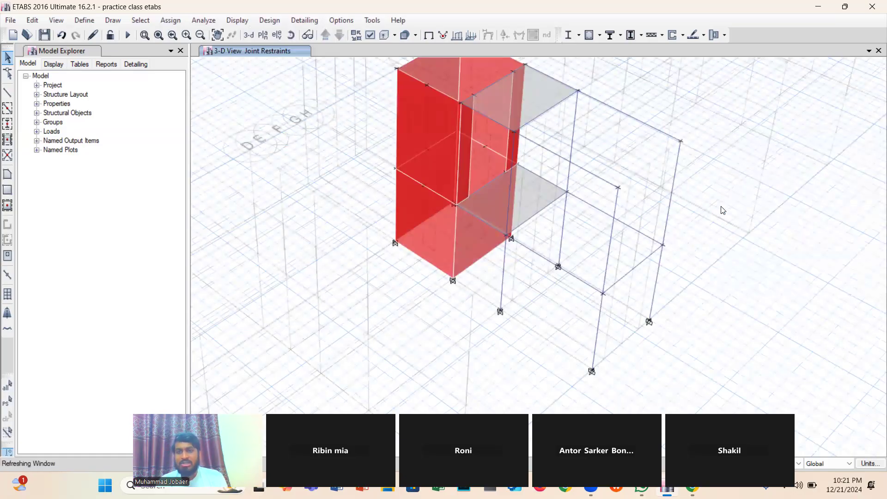
{"action": "scroll", "coordinate": [636, 245], "scroll_direction": "up", "scroll_amount": 2}
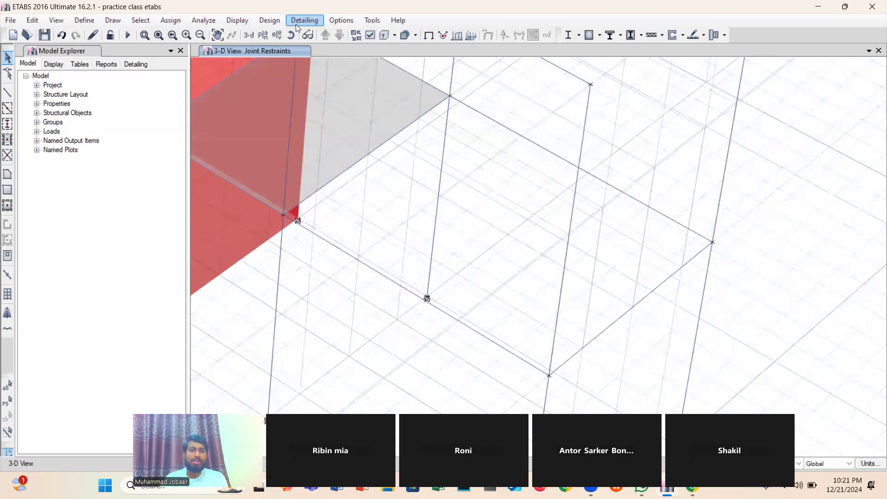
{"action": "left_click", "coordinate": [291, 36]}
{"action": "left_click_drag", "start_coordinate": [456, 224], "coordinate": [540, 188]}
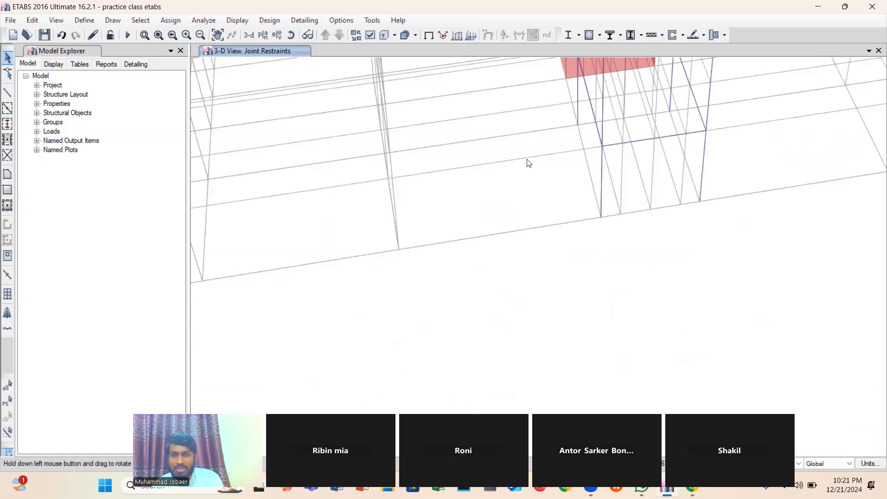
- Examine the isolated core walls and stair bay frame within the gridded 3D model from near and far
{"action": "left_click_drag", "start_coordinate": [627, 93], "coordinate": [637, 105]}
{"action": "scroll", "coordinate": [641, 89], "scroll_direction": "down", "scroll_amount": 5}
{"action": "scroll", "coordinate": [662, 84], "scroll_direction": "up", "scroll_amount": 5}
{"action": "scroll", "coordinate": [522, 232], "scroll_direction": "down", "scroll_amount": 5}
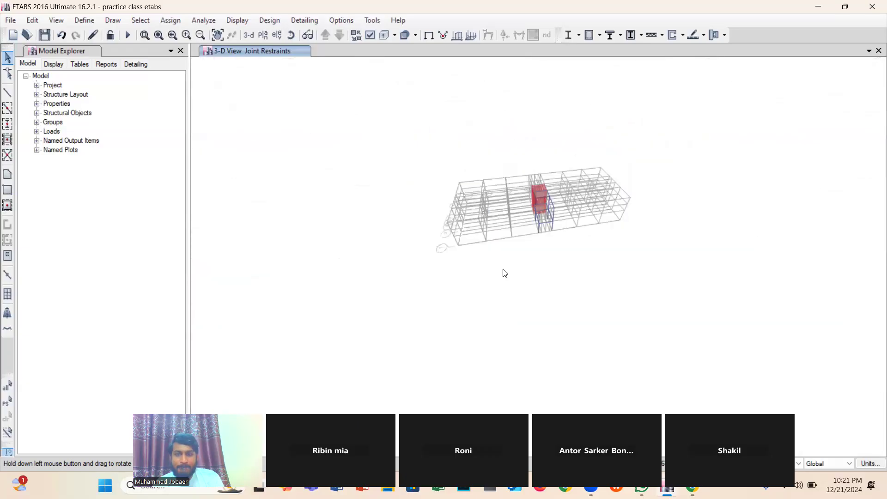
{"action": "scroll", "coordinate": [575, 179], "scroll_direction": "up", "scroll_amount": 3}
{"action": "scroll", "coordinate": [572, 190], "scroll_direction": "up", "scroll_amount": 3}
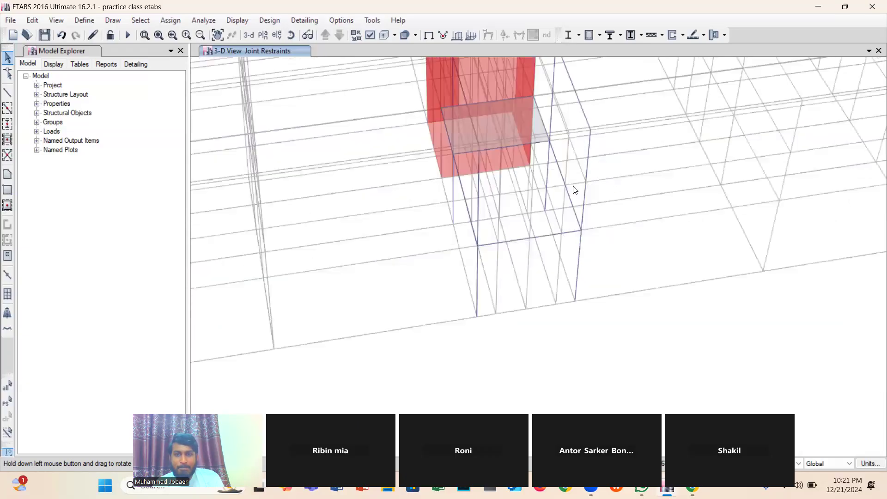
{"action": "scroll", "coordinate": [567, 204], "scroll_direction": "up", "scroll_amount": 2}
{"action": "scroll", "coordinate": [562, 202], "scroll_direction": "down", "scroll_amount": 2}
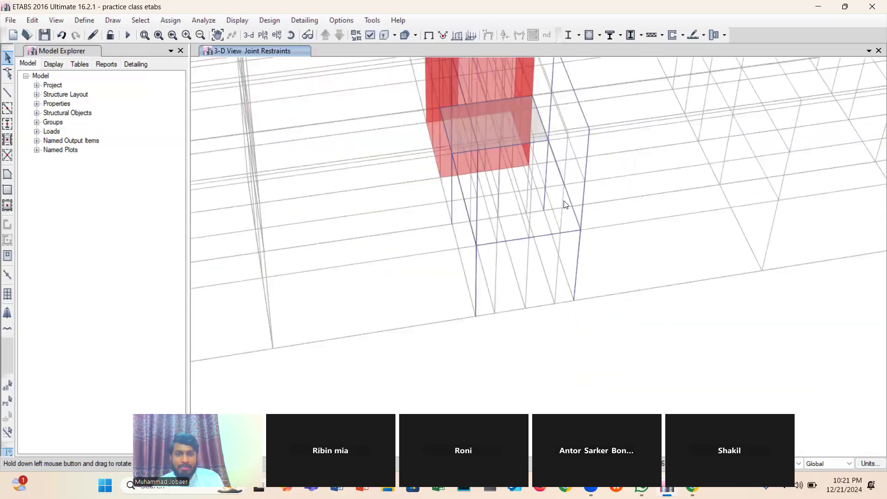
{"action": "left_click", "coordinate": [290, 35]}
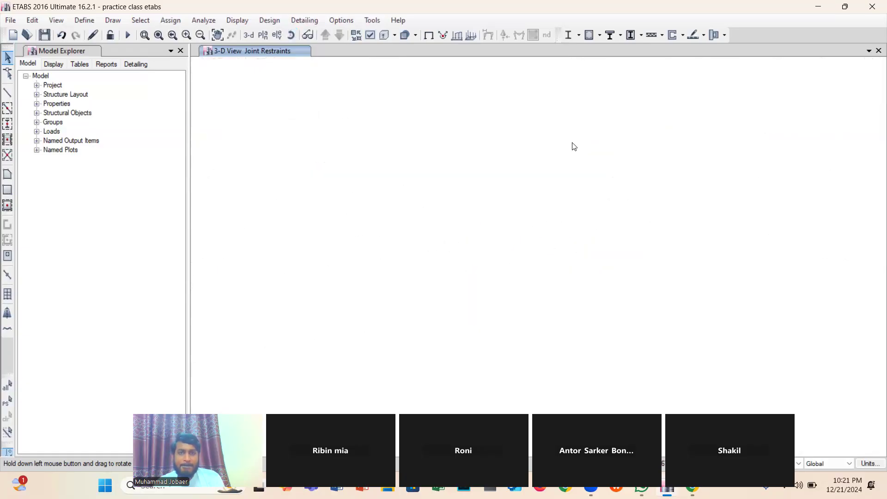
{"action": "scroll", "coordinate": [465, 129], "scroll_direction": "down", "scroll_amount": 5}
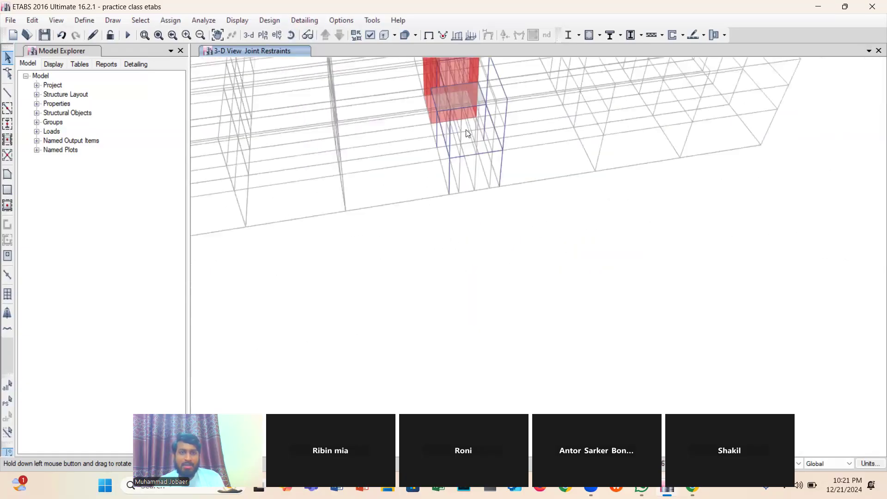
{"action": "scroll", "coordinate": [452, 74], "scroll_direction": "up", "scroll_amount": 2}
{"action": "scroll", "coordinate": [451, 71], "scroll_direction": "up", "scroll_amount": 1}
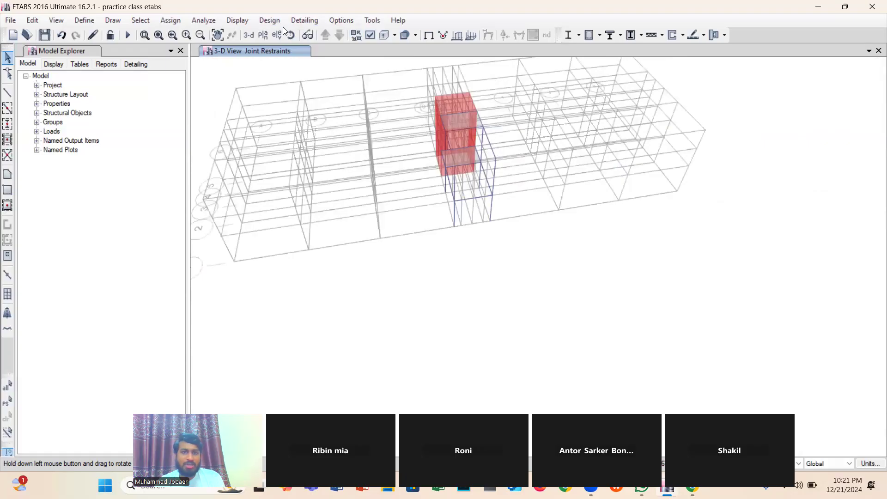
- Rotate the 3D model to examine the core opening, floor slabs and stair bay columns from the front and side
{"action": "left_click", "coordinate": [291, 35]}
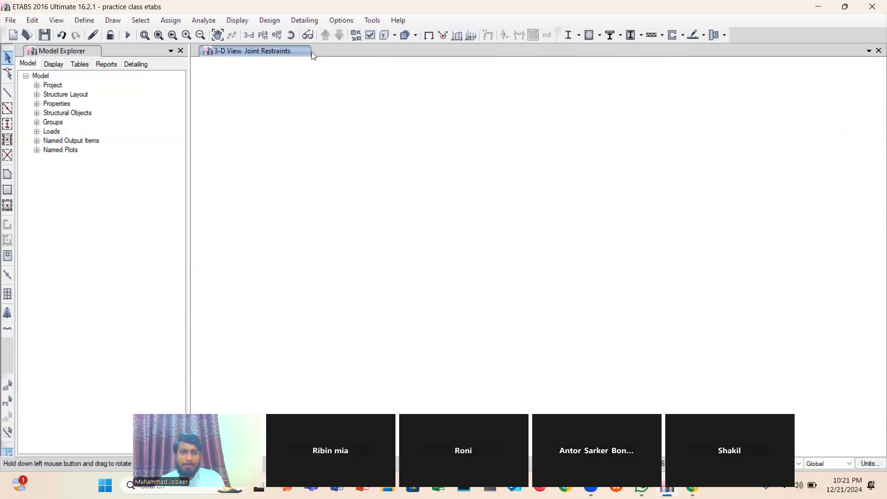
{"action": "left_click_drag", "start_coordinate": [414, 122], "coordinate": [433, 103]}
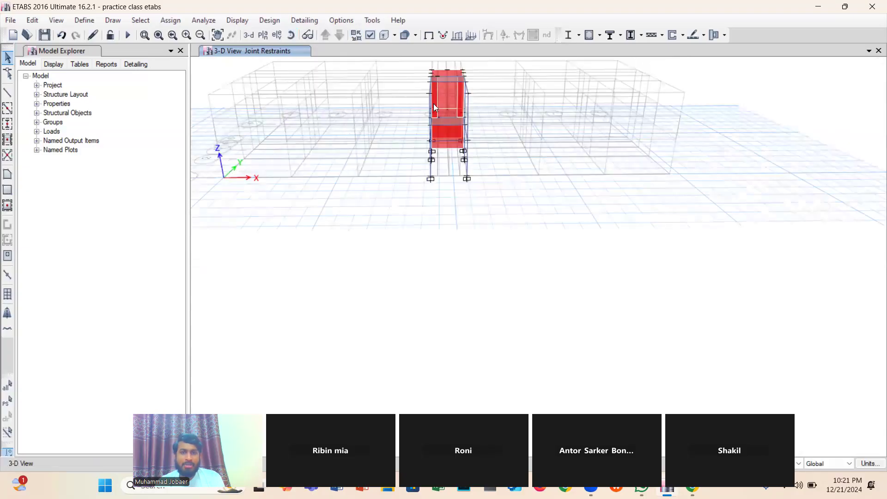
{"action": "scroll", "coordinate": [434, 104], "scroll_direction": "up", "scroll_amount": 5}
{"action": "scroll", "coordinate": [451, 73], "scroll_direction": "down", "scroll_amount": 5}
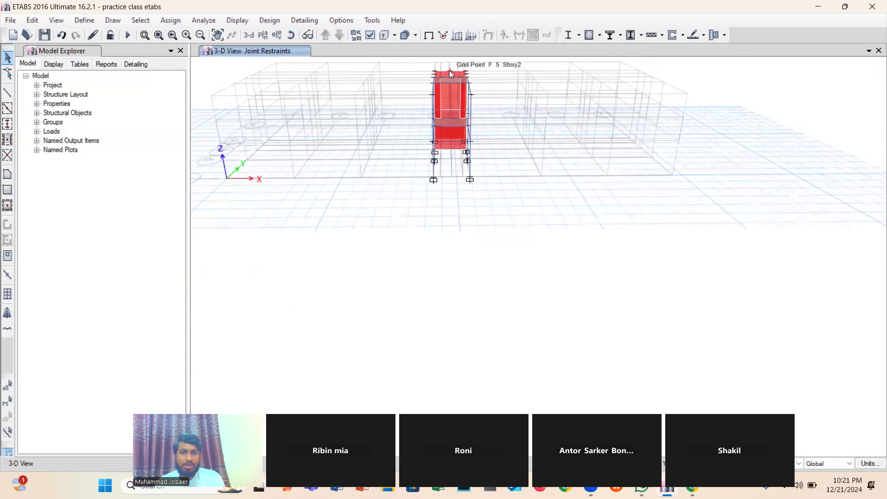
{"action": "scroll", "coordinate": [454, 109], "scroll_direction": "up", "scroll_amount": 8}
{"action": "scroll", "coordinate": [457, 118], "scroll_direction": "down", "scroll_amount": 5}
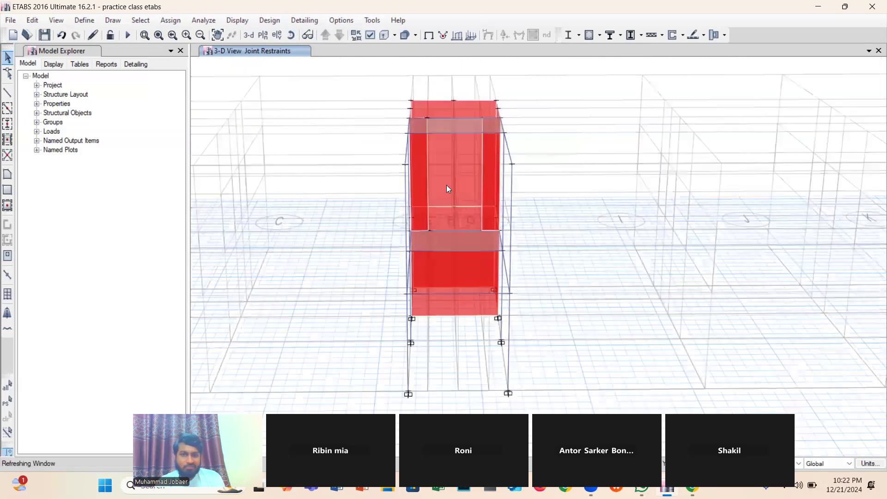
{"action": "scroll", "coordinate": [462, 196], "scroll_direction": "up", "scroll_amount": 5}
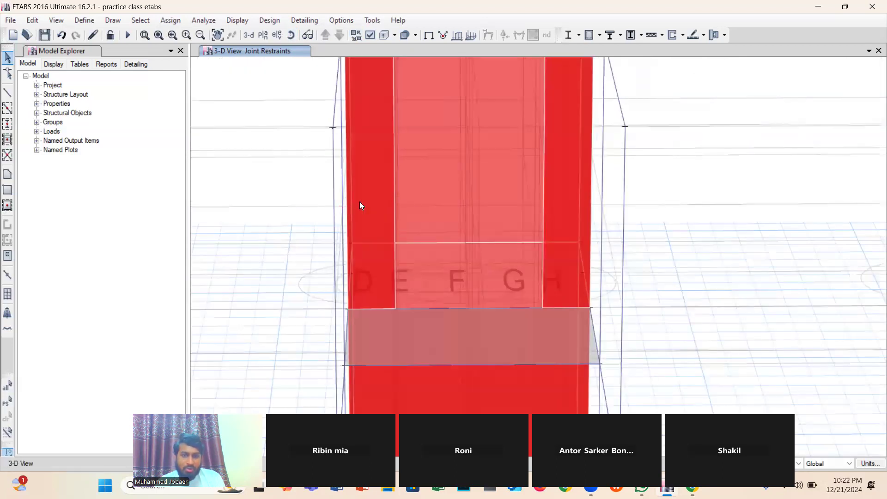
{"action": "left_click", "coordinate": [291, 35]}
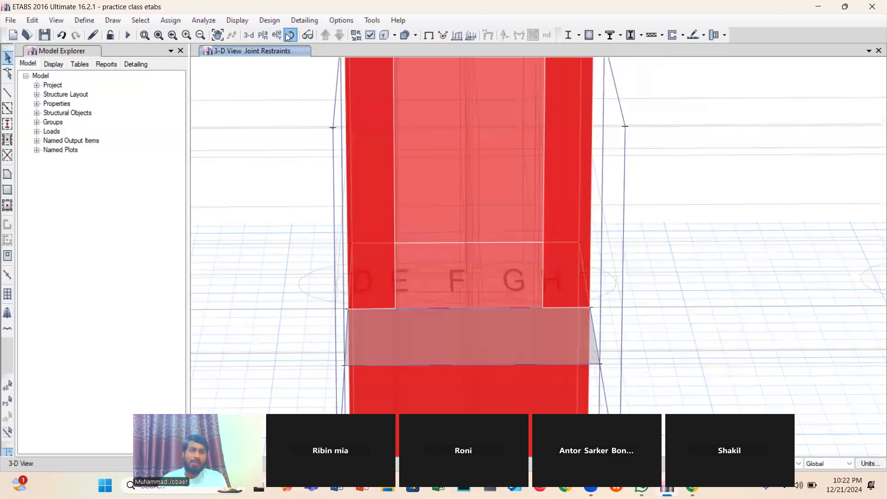
{"action": "left_click_drag", "start_coordinate": [414, 132], "coordinate": [336, 149]}
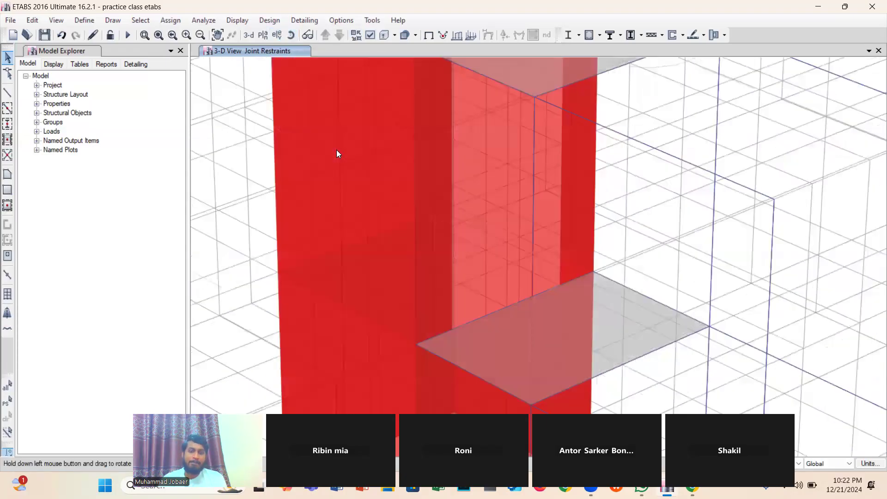
{"action": "scroll", "coordinate": [374, 156], "scroll_direction": "down", "scroll_amount": 5}
{"action": "scroll", "coordinate": [429, 166], "scroll_direction": "up", "scroll_amount": 3}
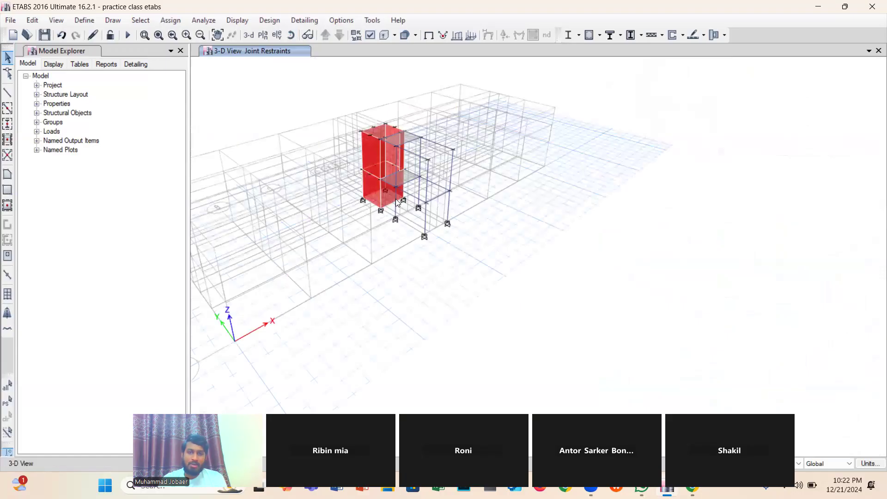
{"action": "scroll", "coordinate": [439, 163], "scroll_direction": "up", "scroll_amount": 2}
{"action": "scroll", "coordinate": [466, 148], "scroll_direction": "up", "scroll_amount": 2}
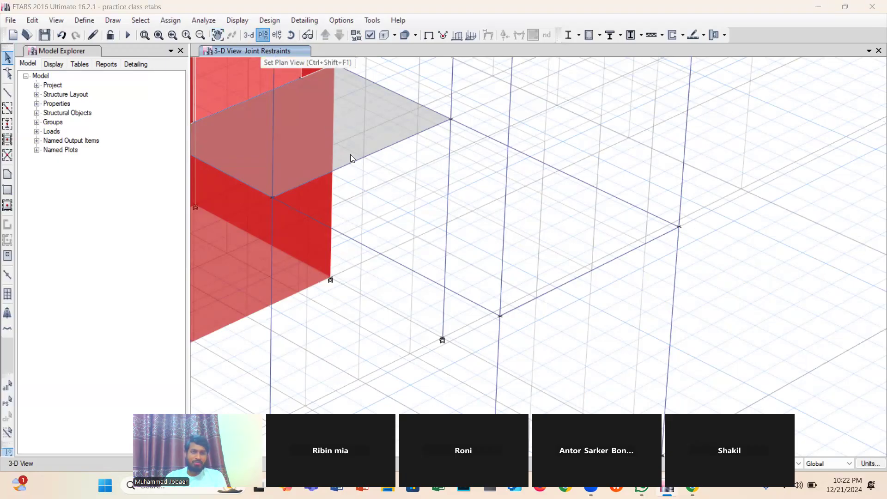
- Open the plan view of G1-Reference Plane 1 @ 13 ft
{"action": "left_click", "coordinate": [262, 36]}
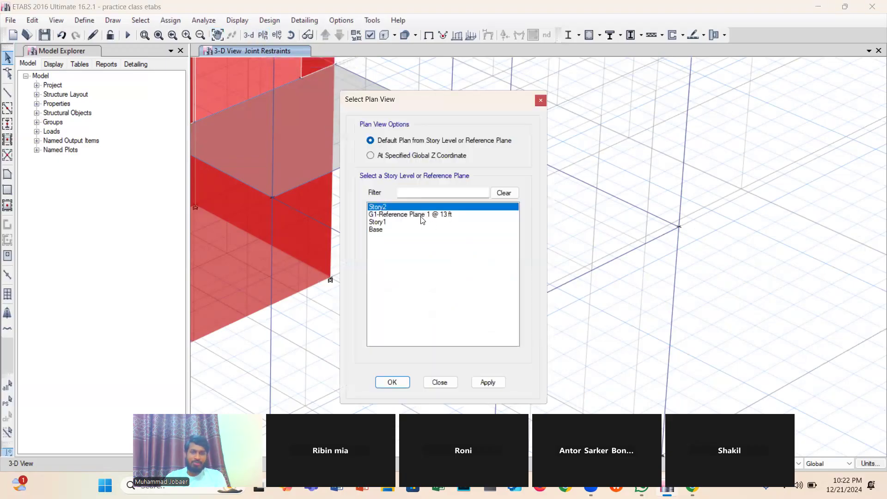
{"action": "left_click", "coordinate": [422, 216]}
{"action": "left_click", "coordinate": [486, 383]}
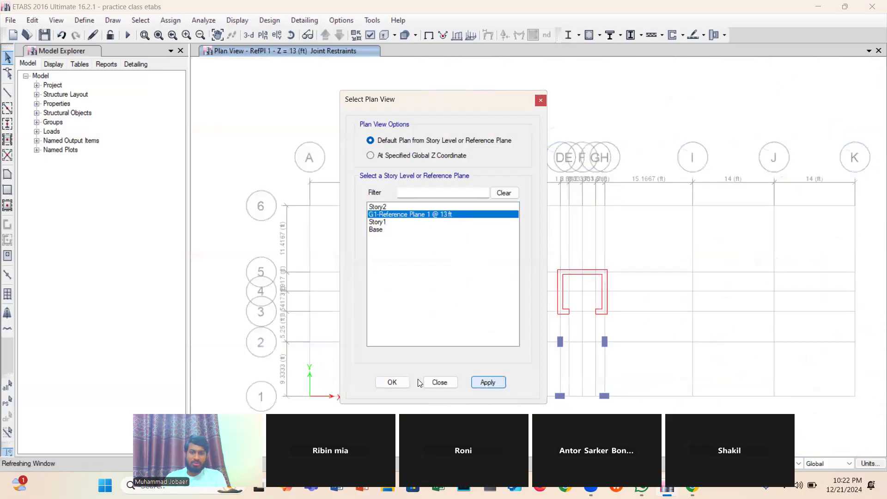
{"action": "left_click", "coordinate": [391, 383]}
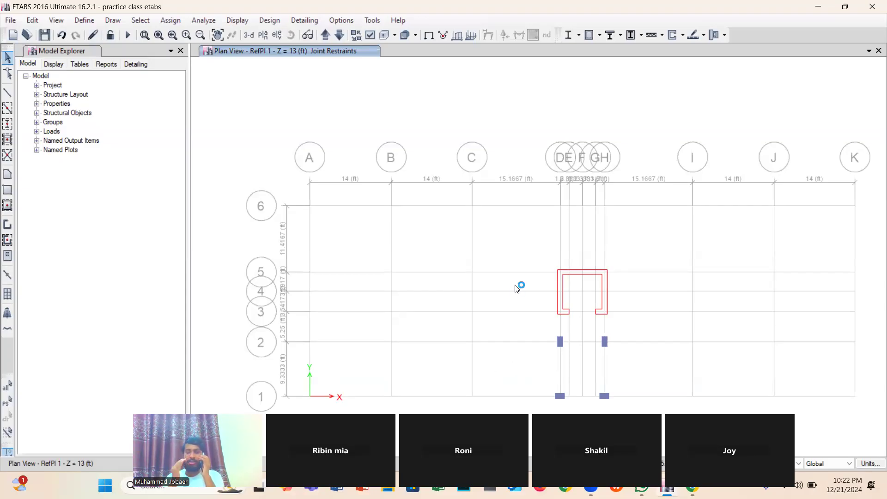
{"action": "scroll", "coordinate": [519, 282], "scroll_direction": "down", "scroll_amount": 3}
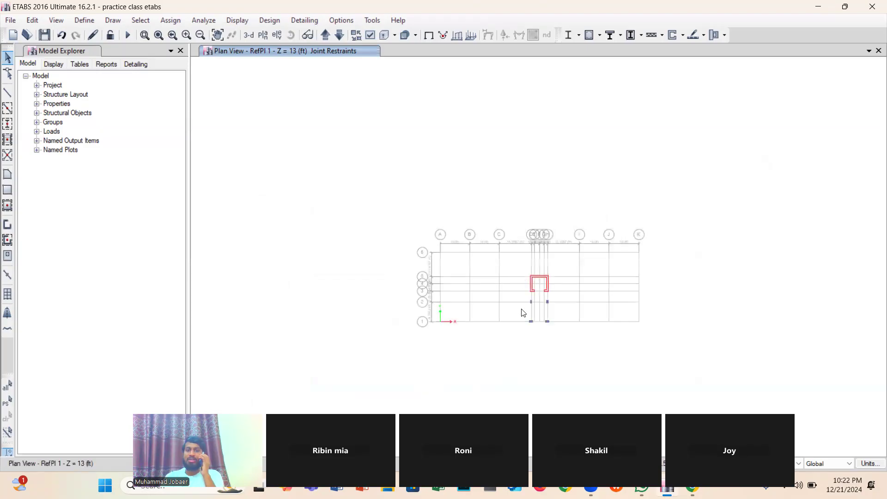
{"action": "scroll", "coordinate": [524, 323], "scroll_direction": "up", "scroll_amount": 4}
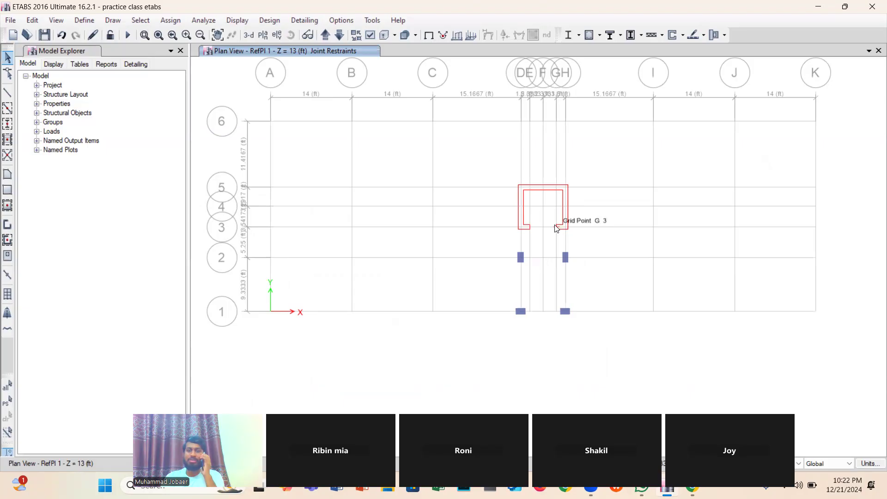
{"action": "scroll", "coordinate": [556, 228], "scroll_direction": "down", "scroll_amount": 2}
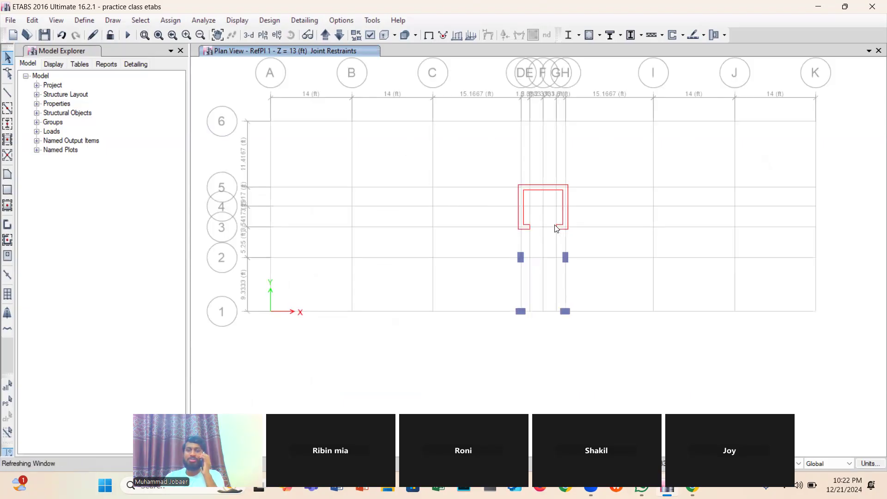
{"action": "scroll", "coordinate": [556, 228], "scroll_direction": "up", "scroll_amount": 2}
{"action": "scroll", "coordinate": [576, 221], "scroll_direction": "down", "scroll_amount": 2}
{"action": "scroll", "coordinate": [557, 234], "scroll_direction": "up", "scroll_amount": 2}
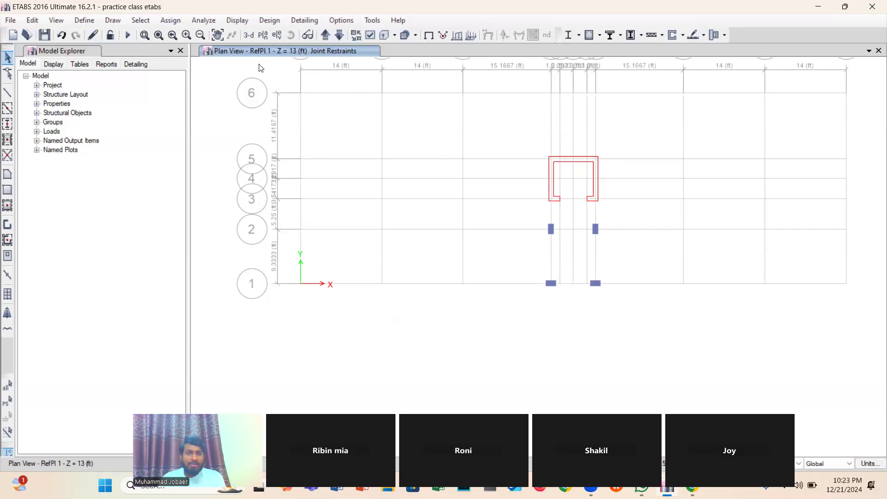
- Draw a straight LB BEAM 12X18 frame along grid 1 between the columns at grids D and H on the 13 ft plan
{"action": "scroll", "coordinate": [593, 337], "scroll_direction": "up", "scroll_amount": 3}
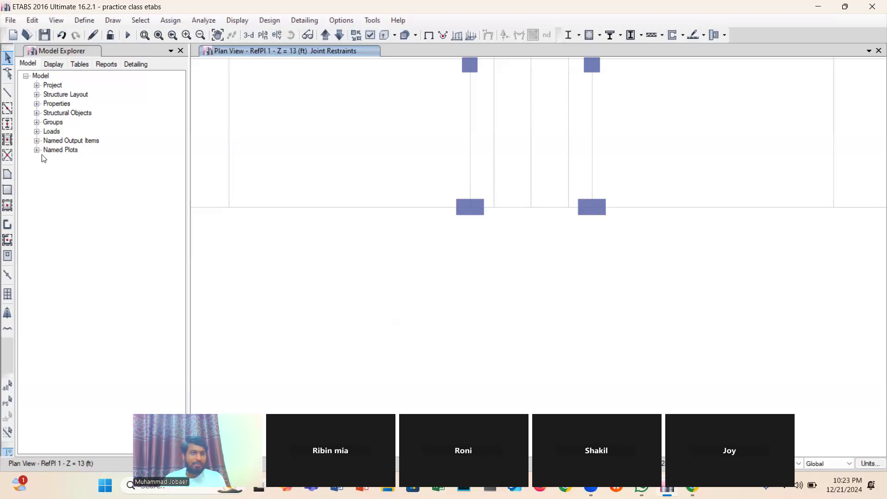
{"action": "left_click", "coordinate": [4, 95]}
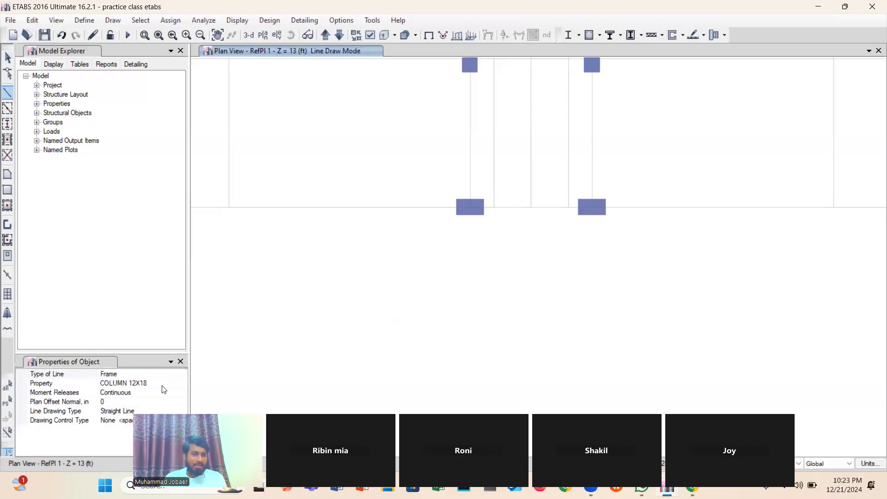
{"action": "left_click", "coordinate": [182, 385]}
{"action": "left_click", "coordinate": [182, 384]}
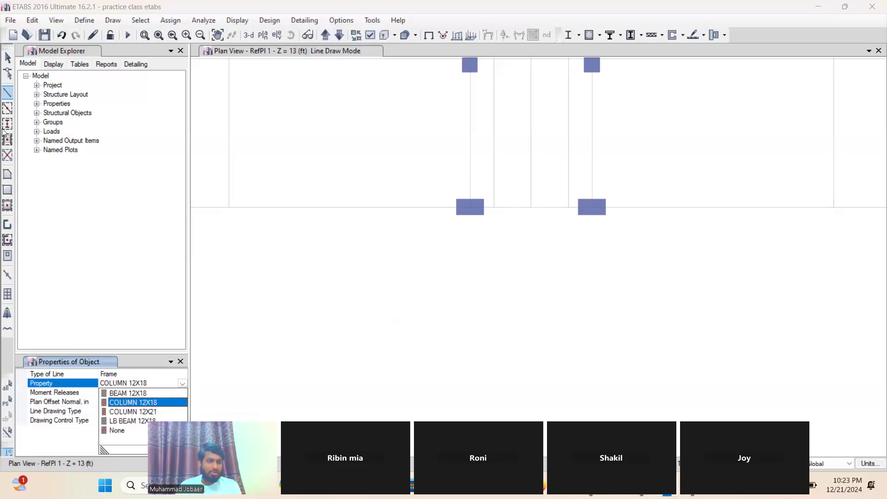
{"action": "left_click", "coordinate": [109, 383]}
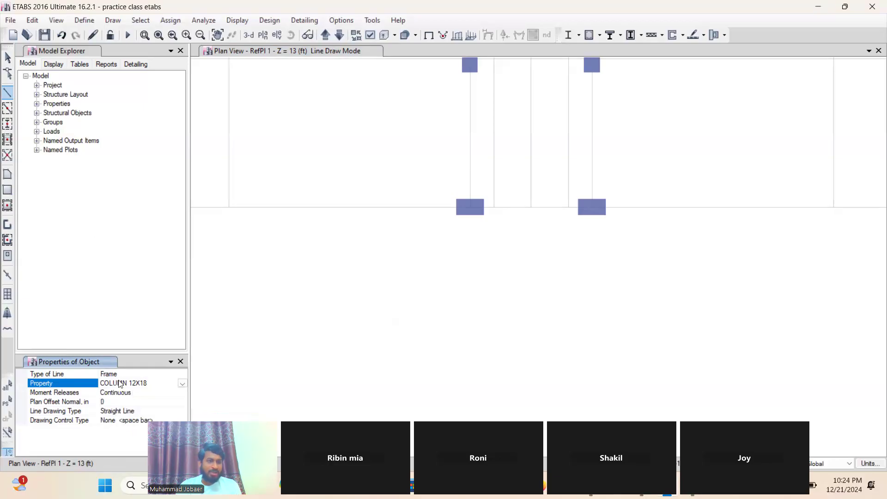
{"action": "left_click", "coordinate": [182, 384]}
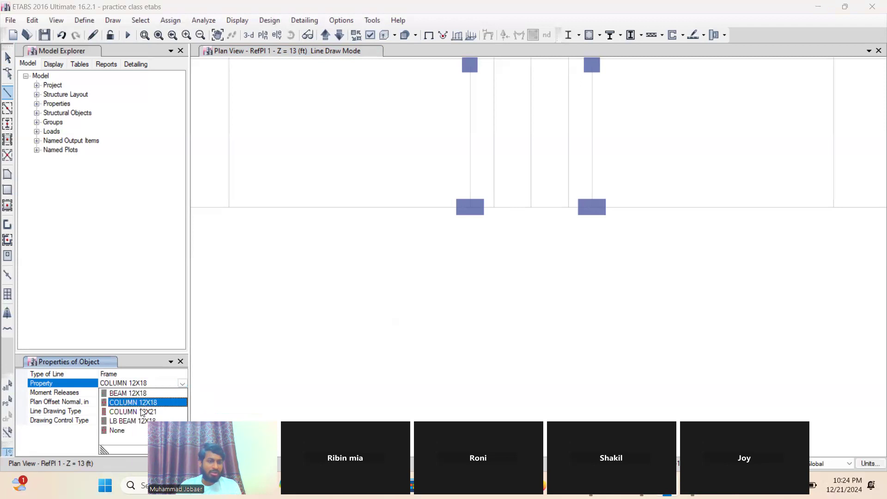
{"action": "left_click", "coordinate": [132, 421]}
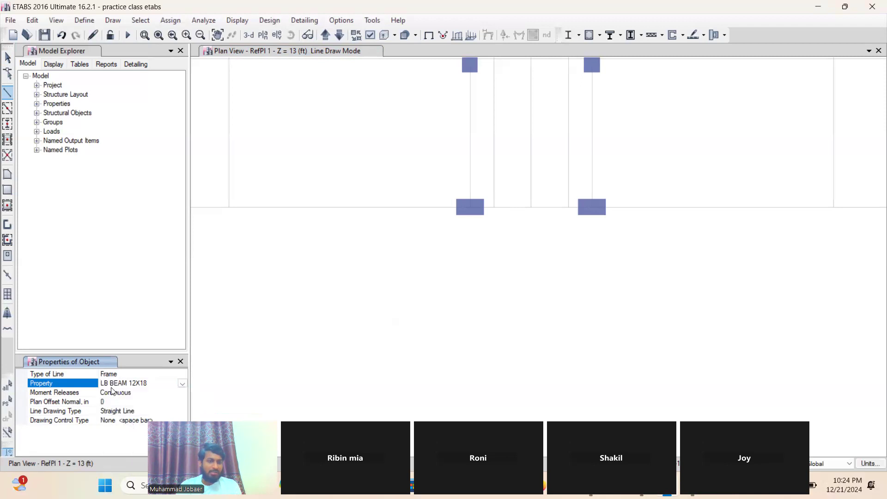
{"action": "left_click", "coordinate": [469, 210]}
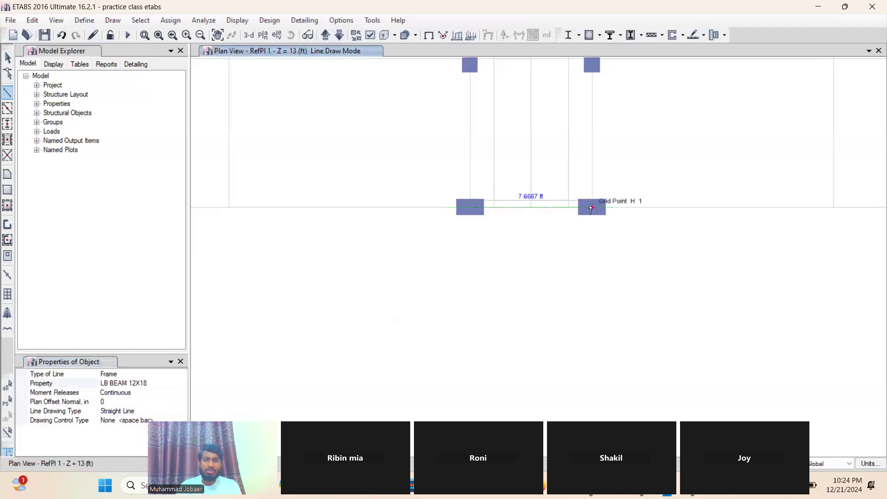
{"action": "double_click", "coordinate": [592, 208]}
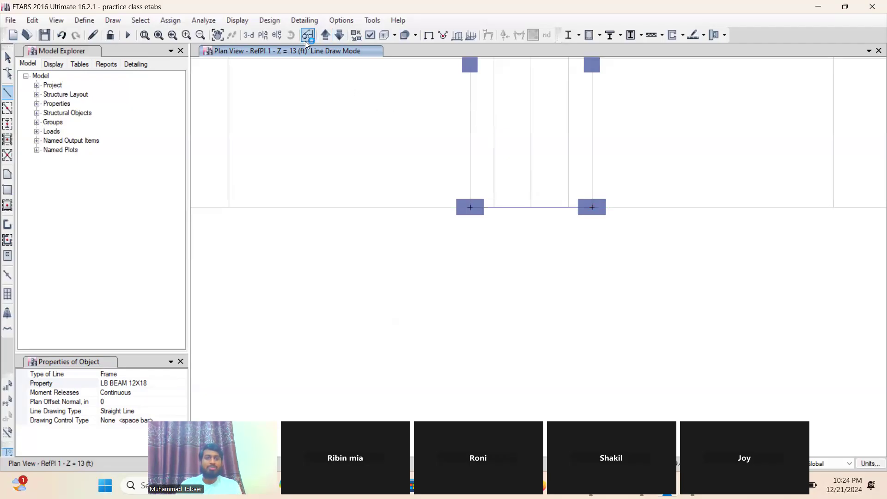
- Switch to the 3D view and inspect the landing beam on the outer columns of the stair bay
{"action": "left_click", "coordinate": [250, 37]}
{"action": "scroll", "coordinate": [663, 224], "scroll_direction": "up", "scroll_amount": 5}
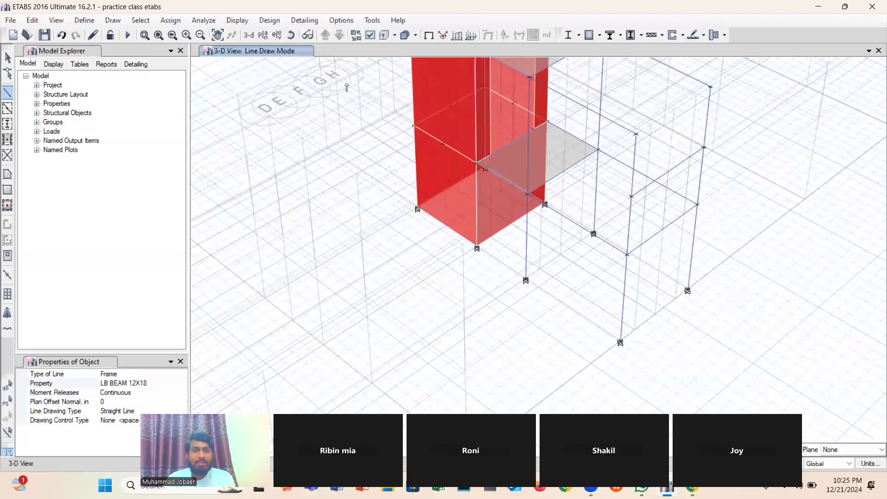
{"action": "scroll", "coordinate": [411, 103], "scroll_direction": "down", "scroll_amount": 4}
{"action": "scroll", "coordinate": [410, 99], "scroll_direction": "up", "scroll_amount": 4}
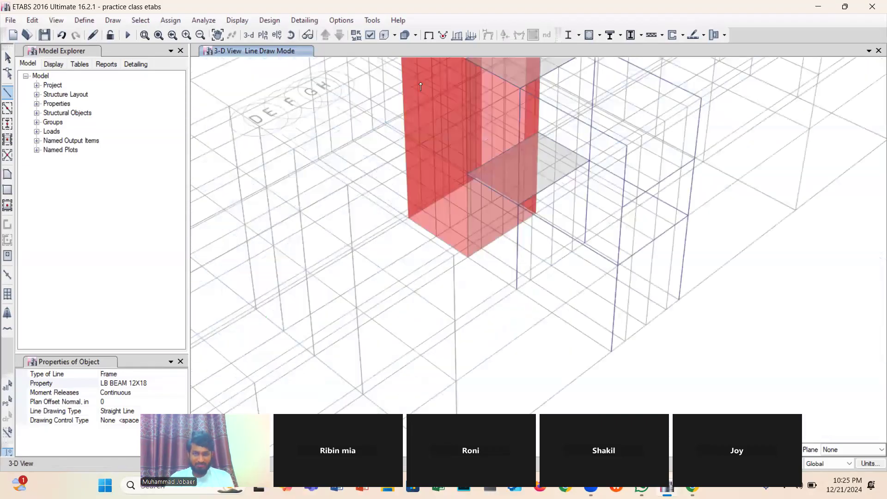
{"action": "scroll", "coordinate": [430, 99], "scroll_direction": "down", "scroll_amount": 6}
{"action": "scroll", "coordinate": [416, 68], "scroll_direction": "up", "scroll_amount": 4}
{"action": "scroll", "coordinate": [416, 68], "scroll_direction": "up", "scroll_amount": 3}
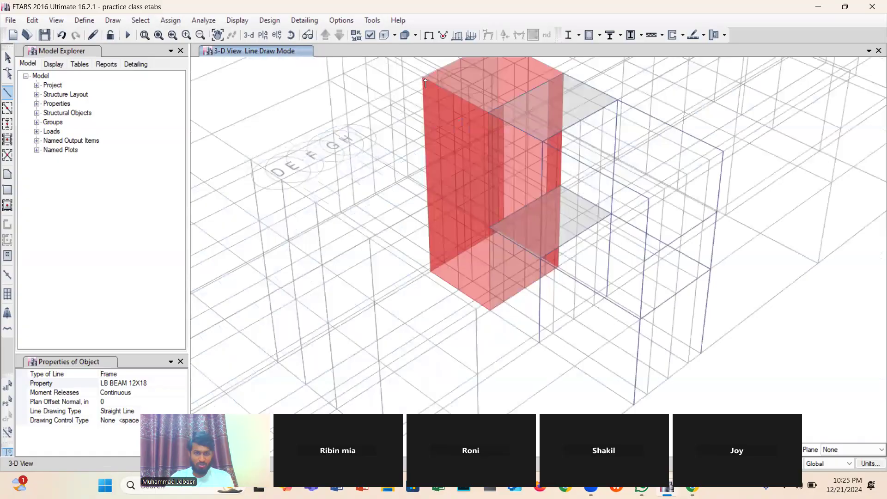
{"action": "scroll", "coordinate": [384, 83], "scroll_direction": "down", "scroll_amount": 5}
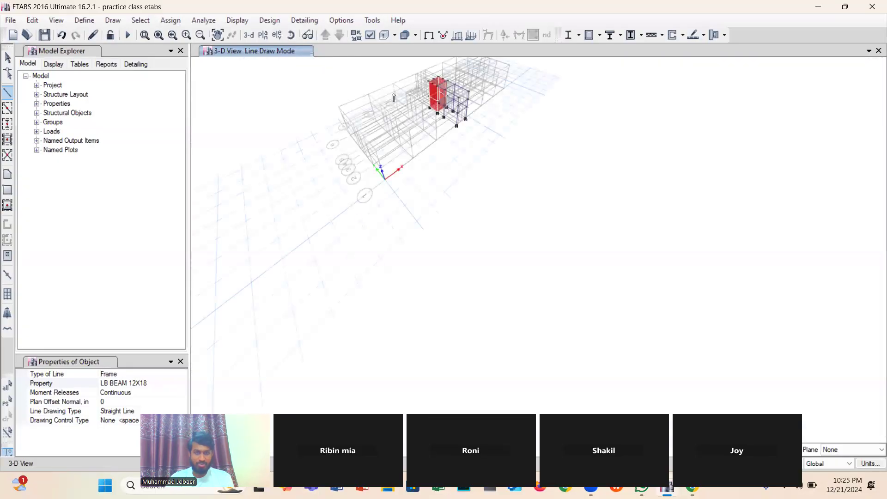
{"action": "scroll", "coordinate": [422, 128], "scroll_direction": "up", "scroll_amount": 5}
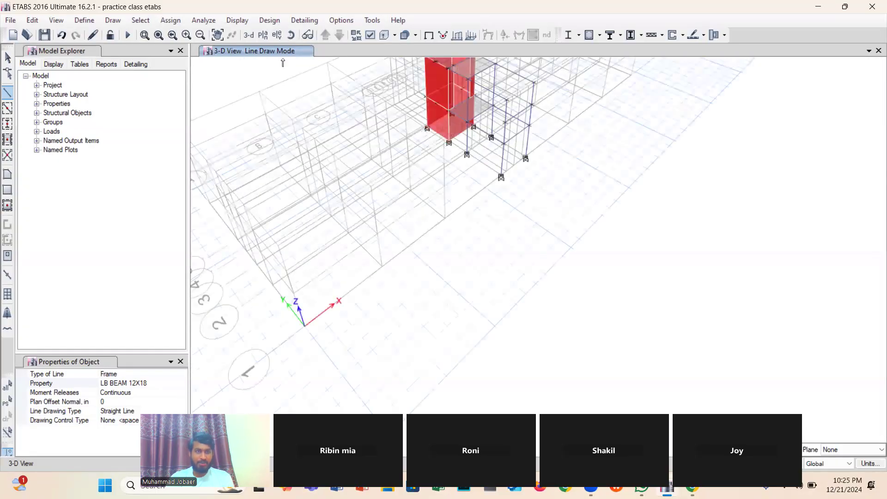
- Open the Story2 plan view at Z = 18 ft and leave the line drawing mode
{"action": "left_click", "coordinate": [262, 36]}
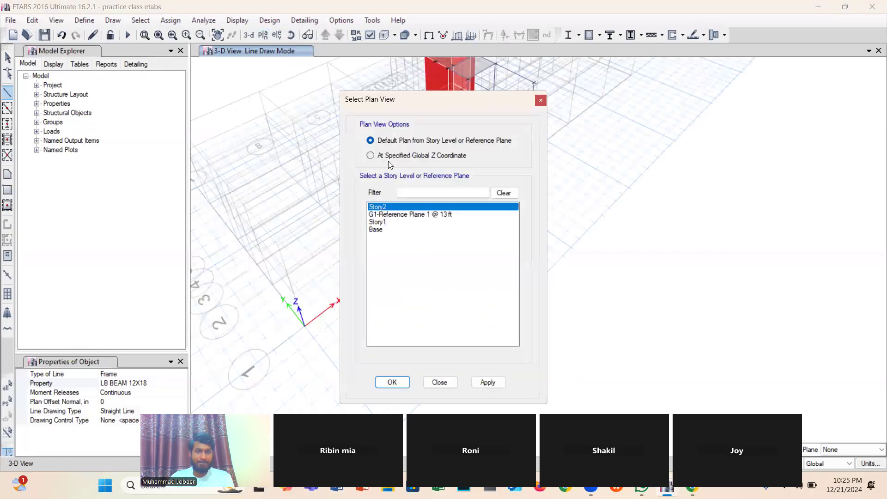
{"action": "left_click", "coordinate": [487, 382]}
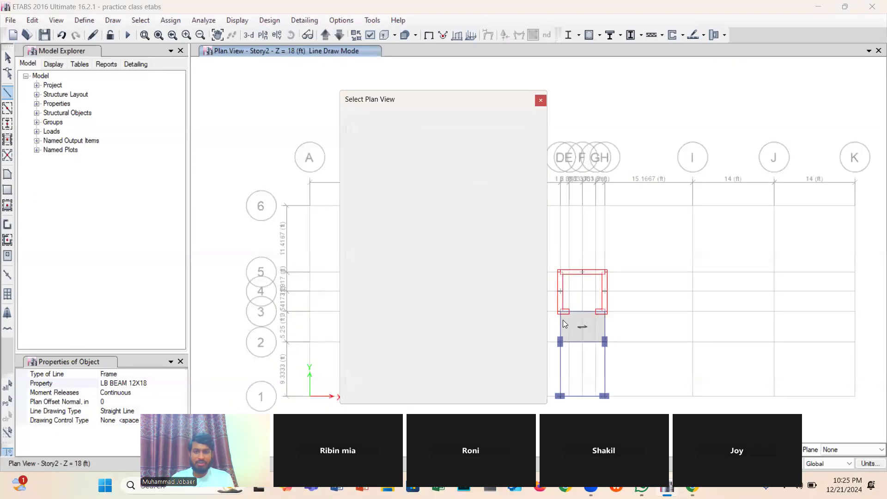
{"action": "scroll", "coordinate": [563, 316], "scroll_direction": "down", "scroll_amount": 5}
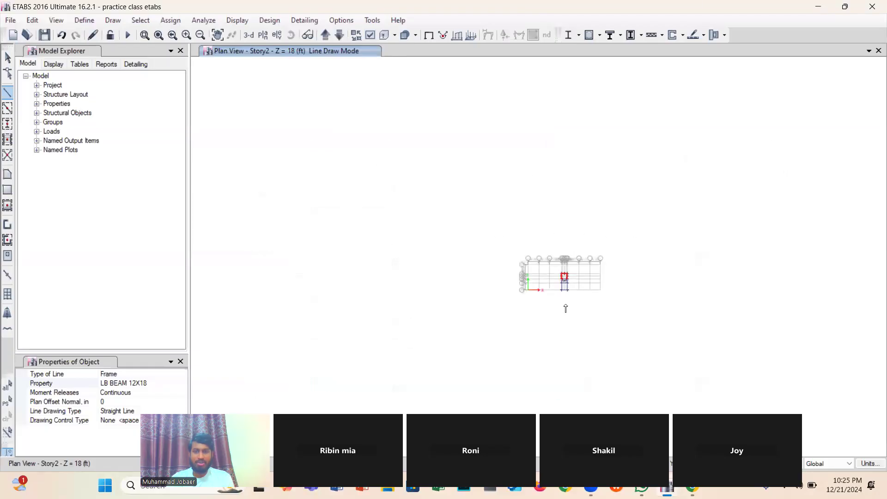
{"action": "scroll", "coordinate": [568, 278], "scroll_direction": "up", "scroll_amount": 8}
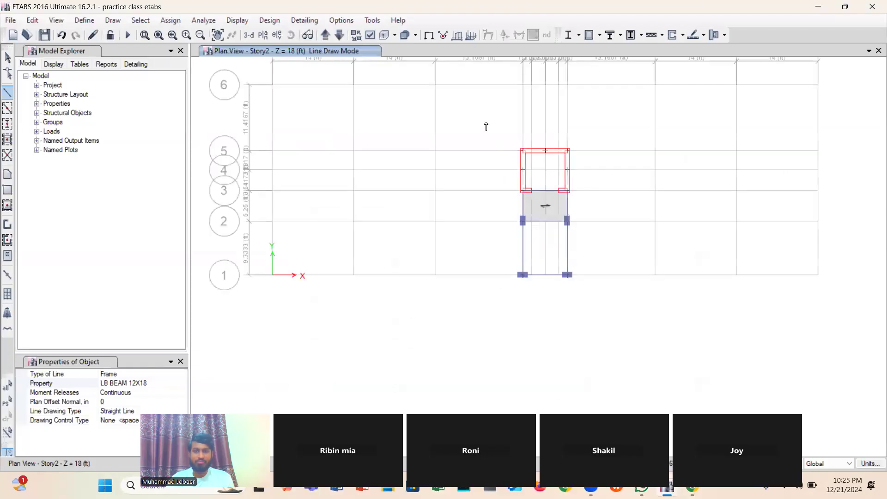
{"action": "left_click", "coordinate": [505, 137]}
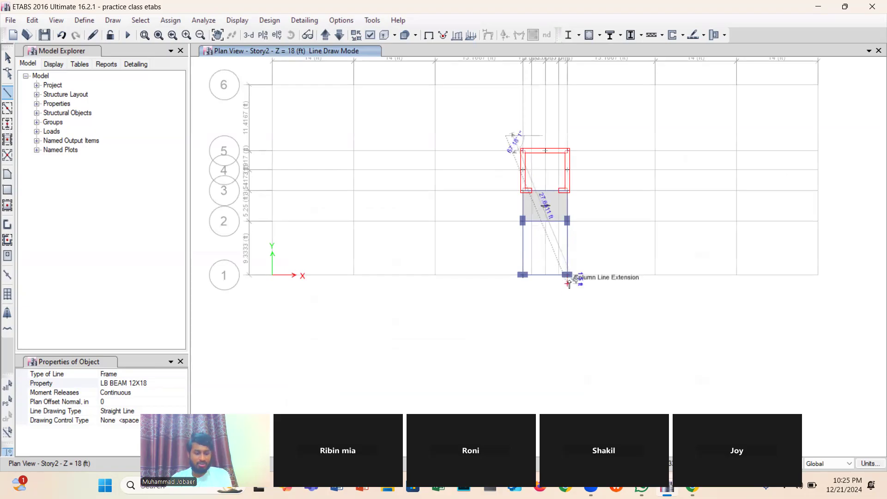
{"action": "key", "text": "Escape"}
{"action": "key", "text": "Escape"}
- Select the stair bay and core objects on the Story2, 13 ft reference plane and Story1 plans, and show only the selected objects
{"action": "left_click_drag", "start_coordinate": [512, 139], "coordinate": [589, 295]}
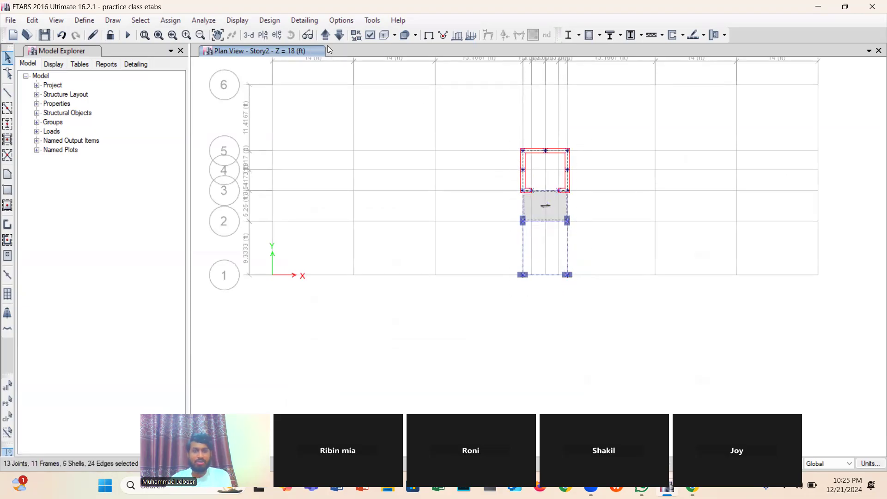
{"action": "left_click", "coordinate": [343, 36]}
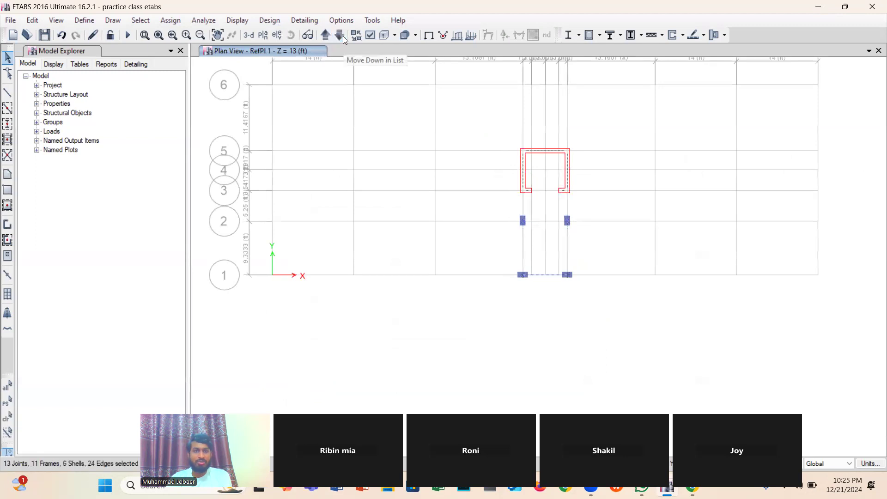
{"action": "left_click_drag", "start_coordinate": [508, 141], "coordinate": [579, 313]}
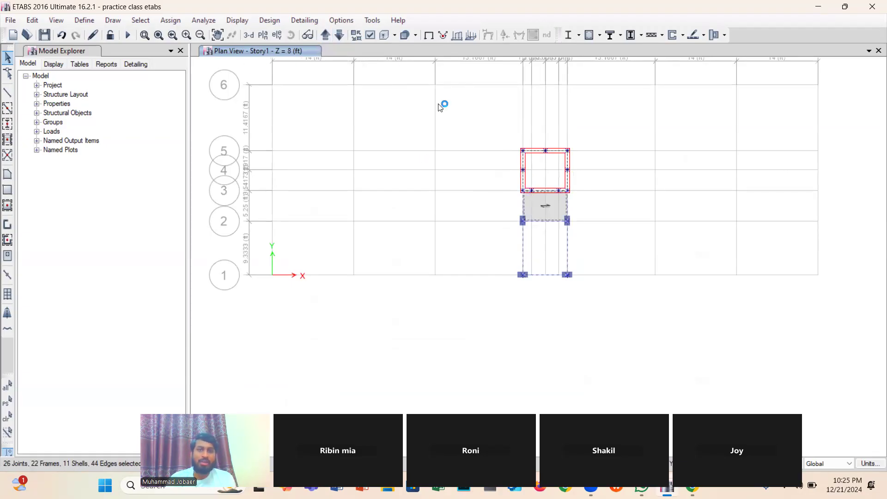
{"action": "right_click", "coordinate": [620, 296]}
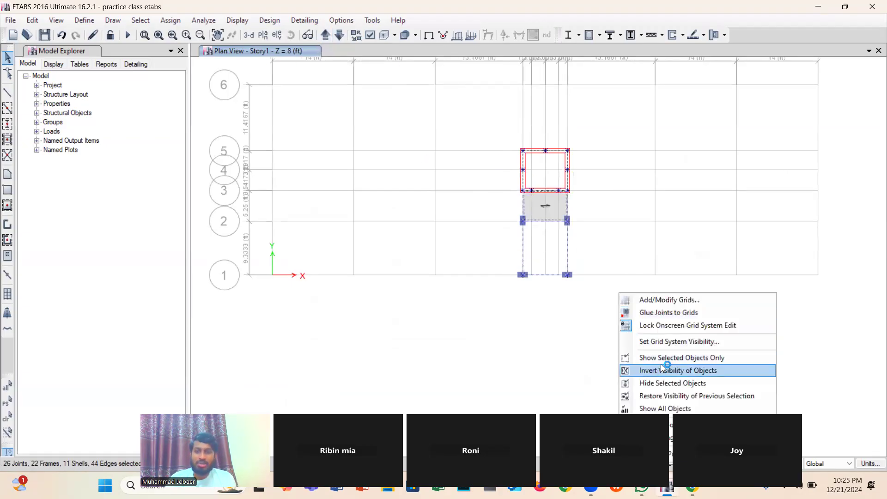
{"action": "left_click", "coordinate": [661, 357]}
- Turn off the grid system's visibility in the Story1 plan view
{"action": "right_click", "coordinate": [613, 324]}
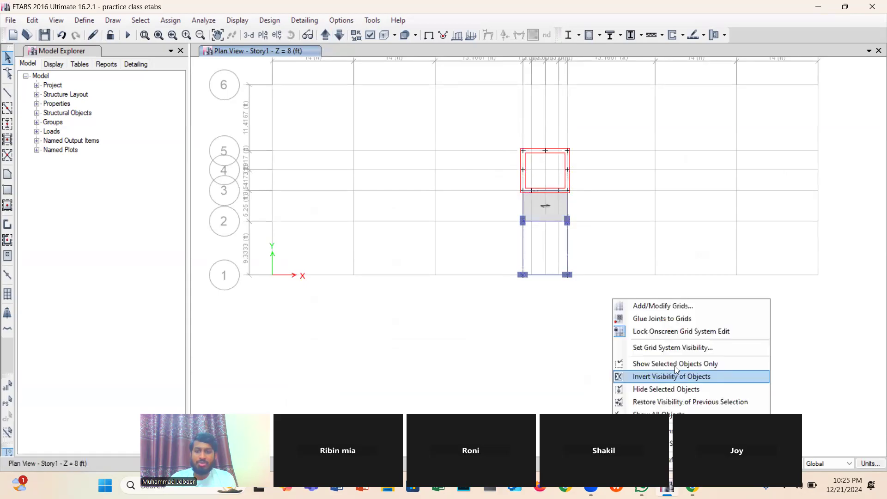
{"action": "left_click", "coordinate": [667, 348]}
{"action": "scroll", "coordinate": [555, 255], "scroll_direction": "up", "scroll_amount": 3}
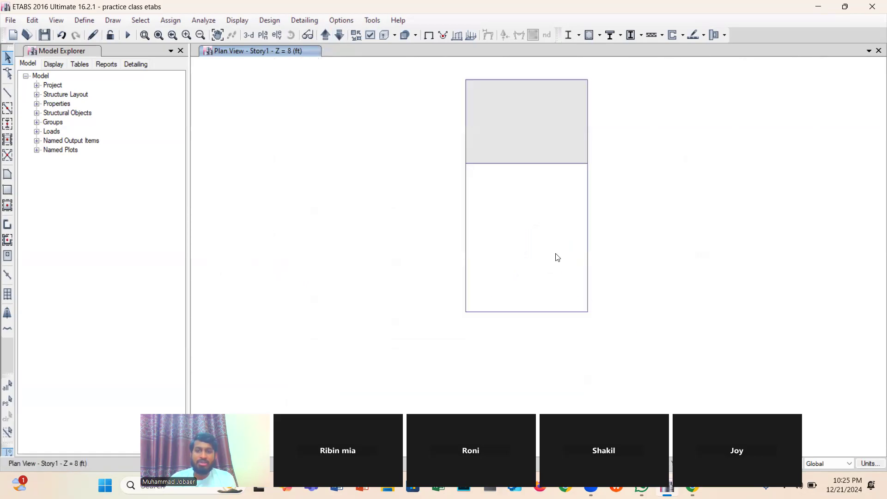
- Switch to the 3D view and rotate it to examine the stair bay frame, landing beam and core from several sides
{"action": "left_click", "coordinate": [249, 35]}
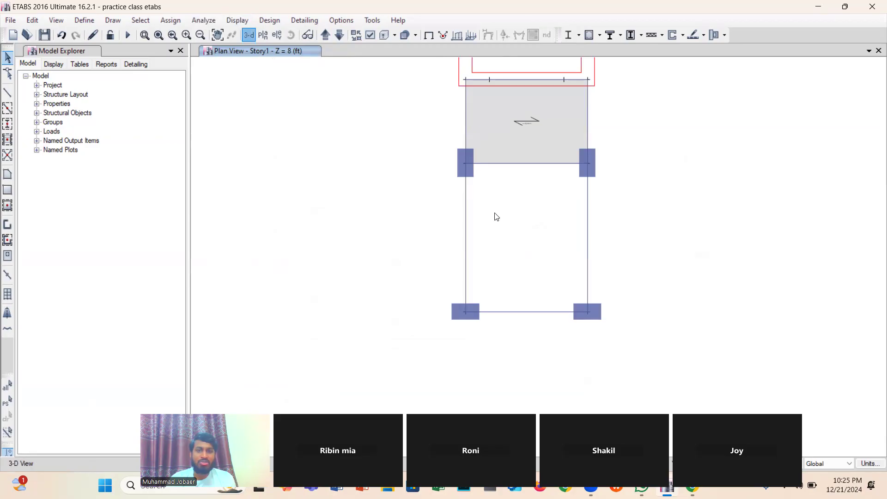
{"action": "scroll", "coordinate": [663, 243], "scroll_direction": "up", "scroll_amount": 4}
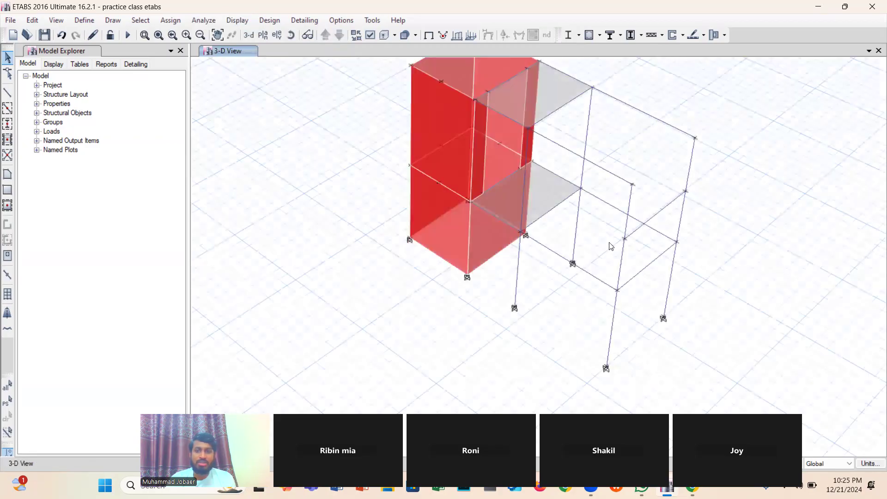
{"action": "left_click", "coordinate": [291, 35]}
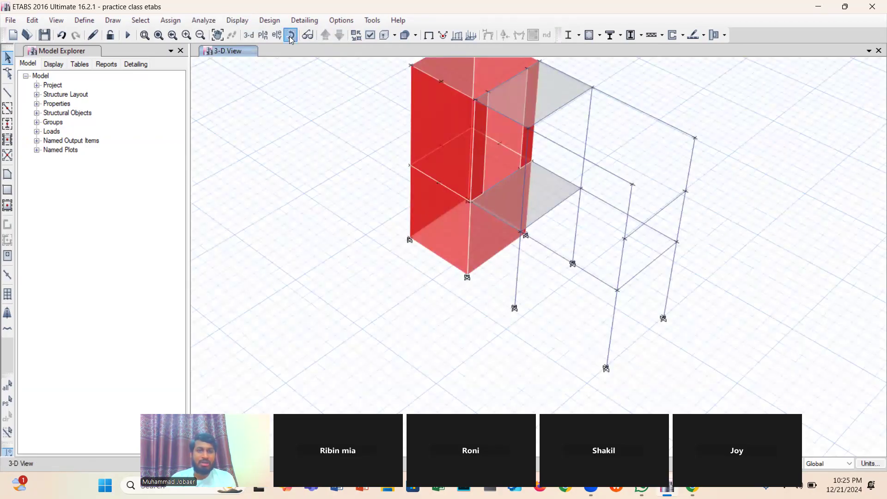
{"action": "left_click_drag", "start_coordinate": [573, 279], "coordinate": [296, 177]}
{"action": "scroll", "coordinate": [309, 182], "scroll_direction": "down", "scroll_amount": 5}
{"action": "scroll", "coordinate": [250, 163], "scroll_direction": "up", "scroll_amount": 5}
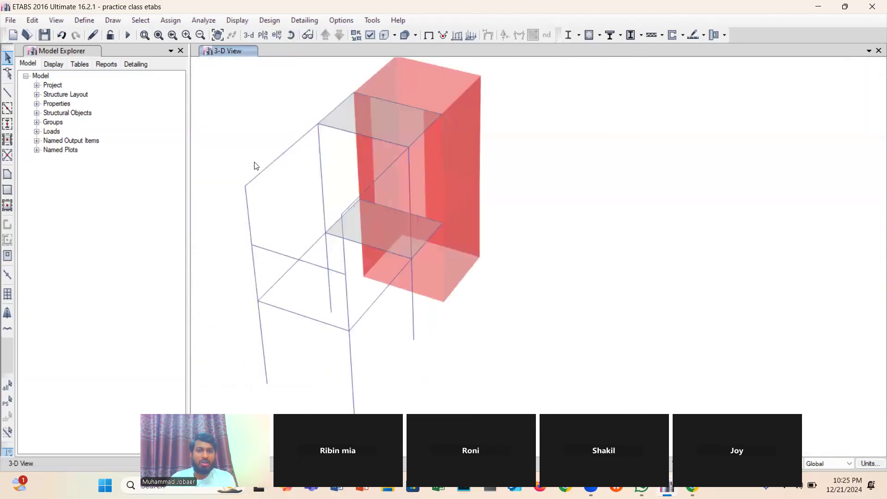
{"action": "scroll", "coordinate": [272, 170], "scroll_direction": "down", "scroll_amount": 5}
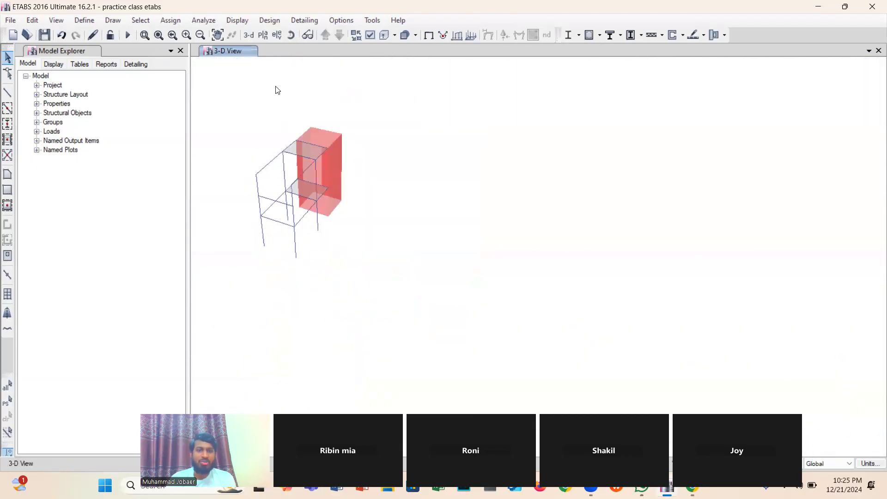
{"action": "left_click", "coordinate": [291, 35]}
{"action": "left_click_drag", "start_coordinate": [270, 190], "coordinate": [248, 169]}
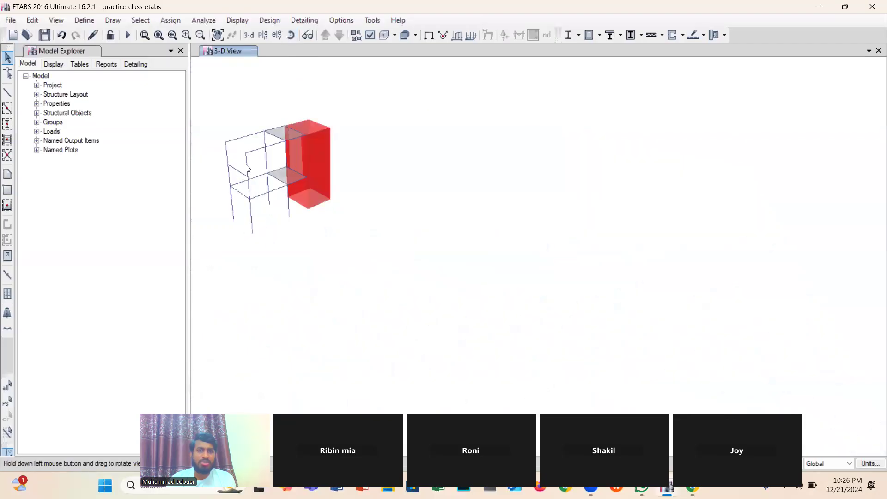
{"action": "scroll", "coordinate": [214, 164], "scroll_direction": "up", "scroll_amount": 5}
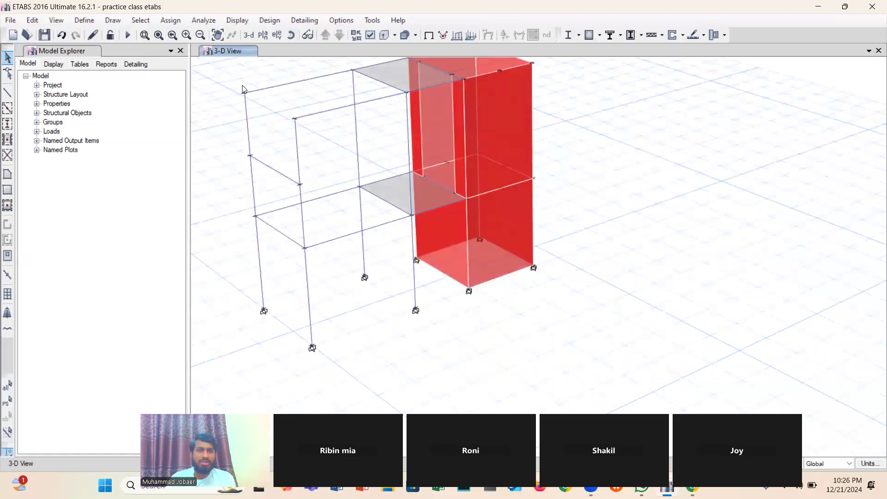
{"action": "scroll", "coordinate": [243, 89], "scroll_direction": "down", "scroll_amount": 5}
{"action": "scroll", "coordinate": [239, 85], "scroll_direction": "up", "scroll_amount": 5}
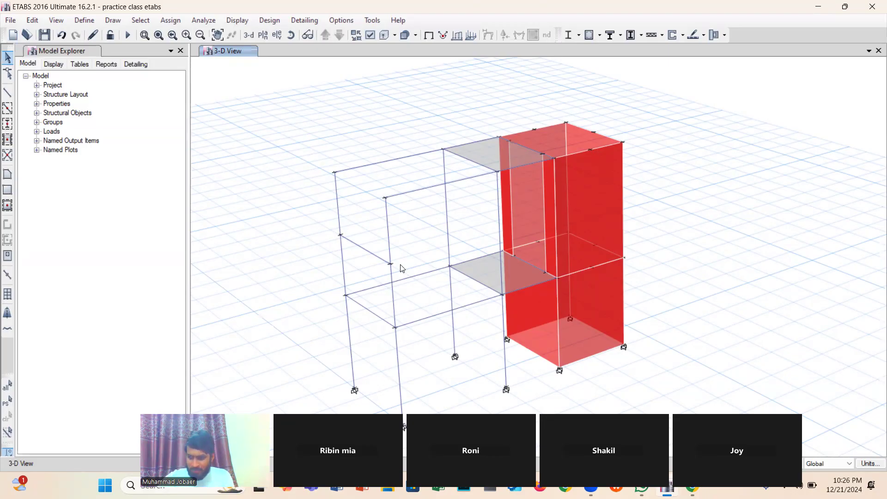
- Review the Line Ends and Midpoints setting in the snap options and locate the midpoint of the 13 ft landing beam
{"action": "left_click", "coordinate": [113, 20]}
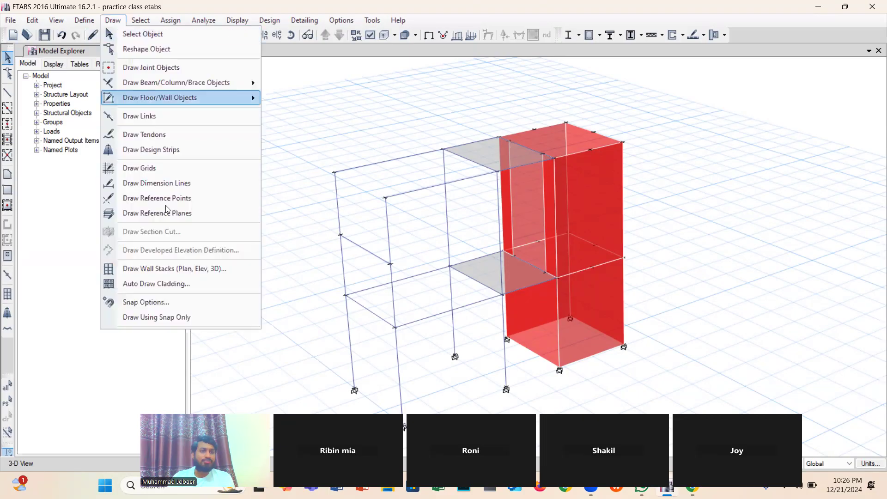
{"action": "left_click", "coordinate": [174, 305]}
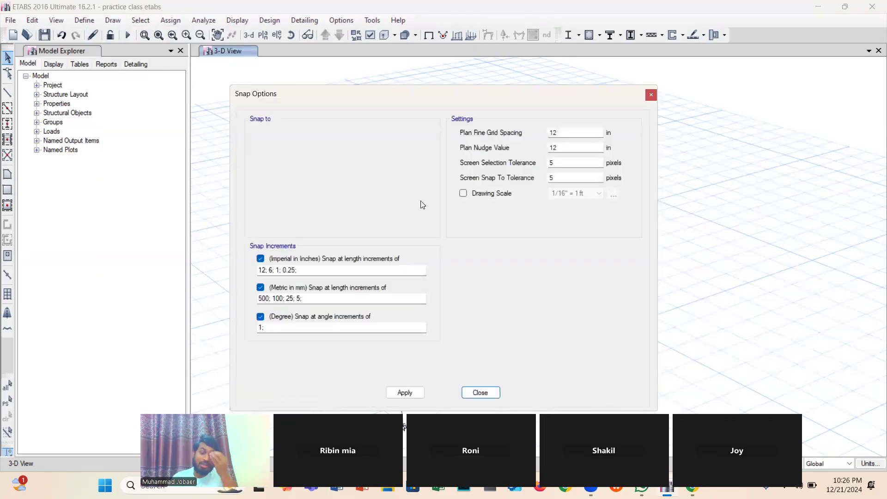
{"action": "left_click", "coordinate": [282, 148]}
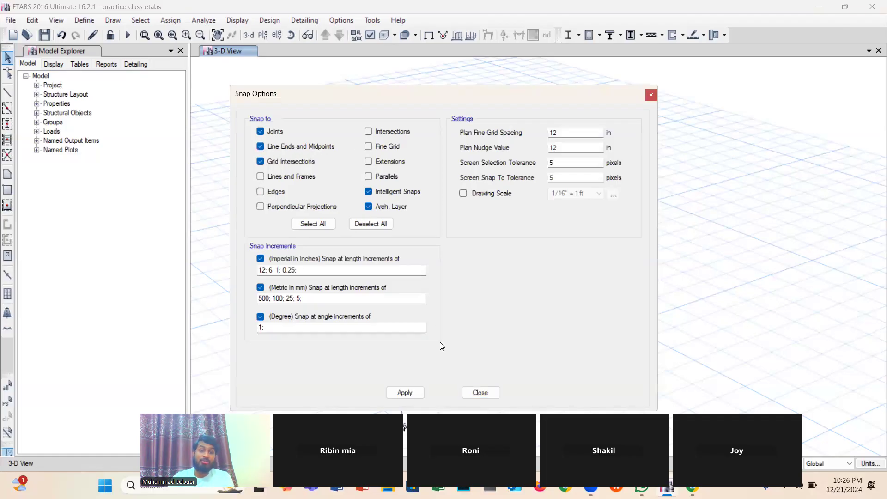
{"action": "left_click", "coordinate": [477, 390]}
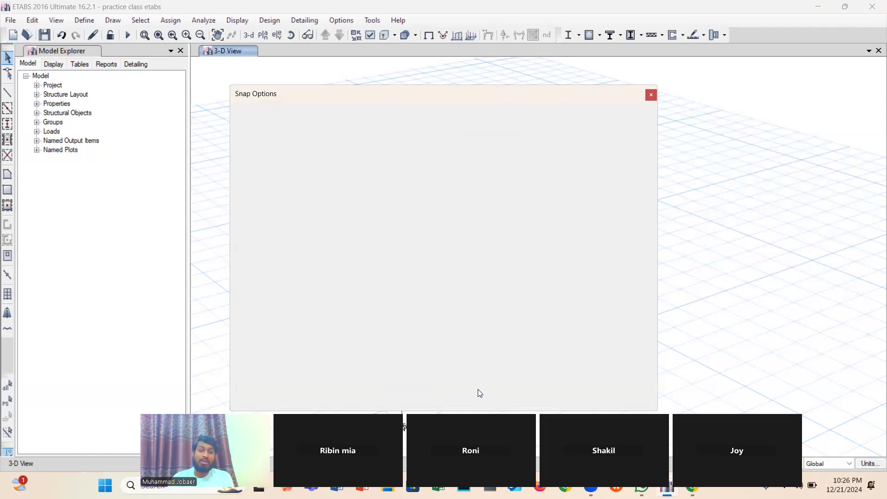
{"action": "scroll", "coordinate": [383, 259], "scroll_direction": "up", "scroll_amount": 3}
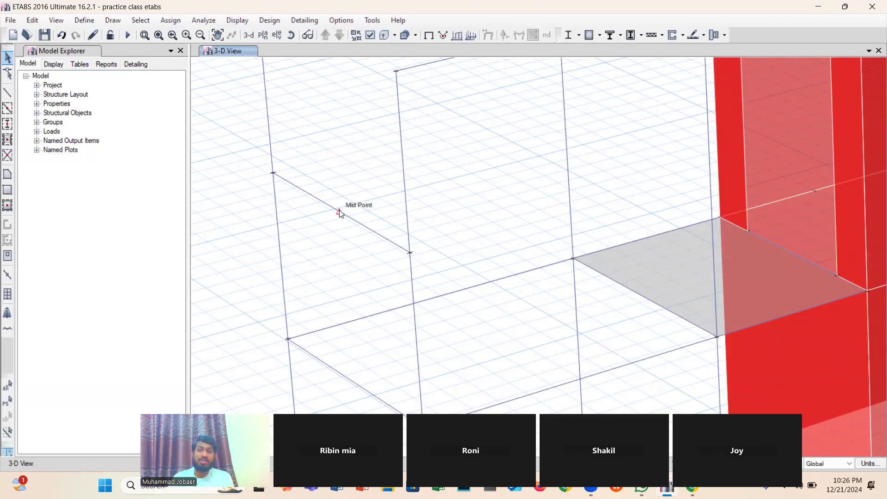
{"action": "left_click", "coordinate": [7, 174]}
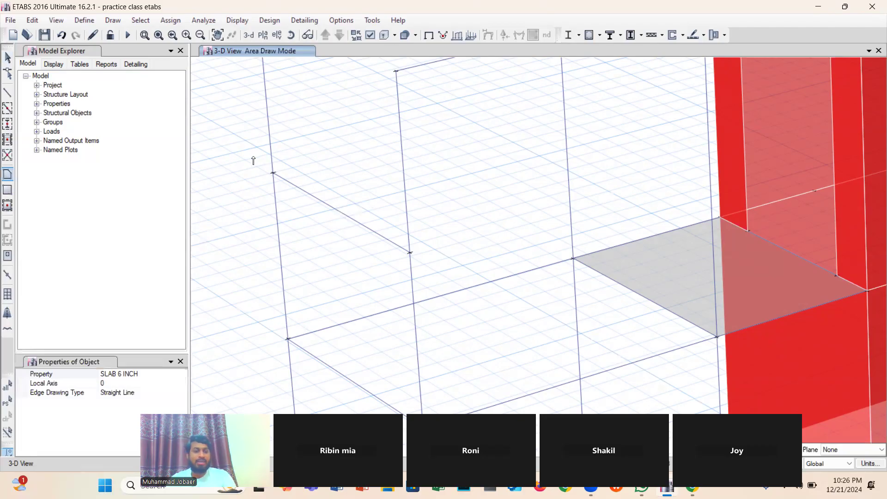
{"action": "key", "text": "Escape"}
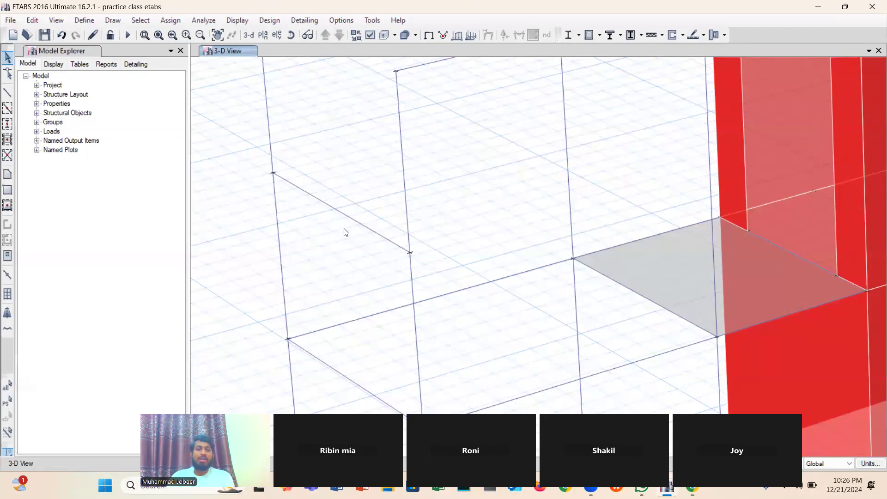
{"action": "scroll", "coordinate": [386, 237], "scroll_direction": "down", "scroll_amount": 5}
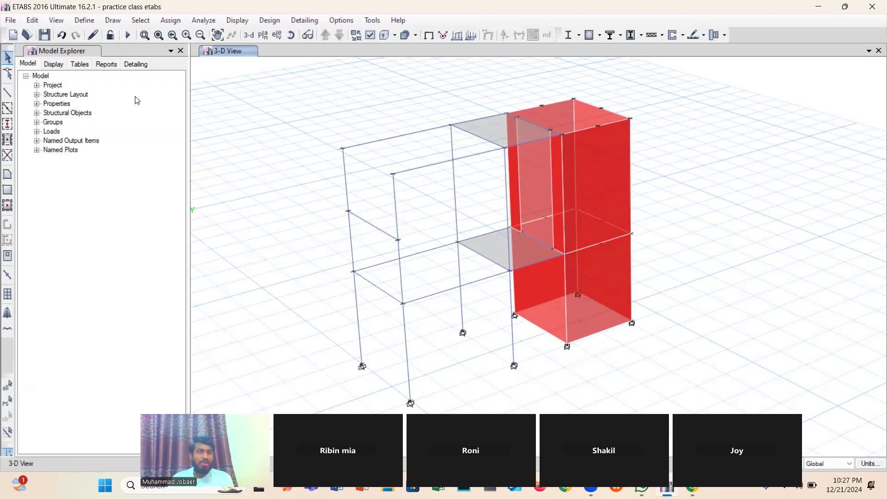
- Open the Replicate dialog on its linear options and move it clear of the stair bay model
{"action": "left_click", "coordinate": [41, 20]}
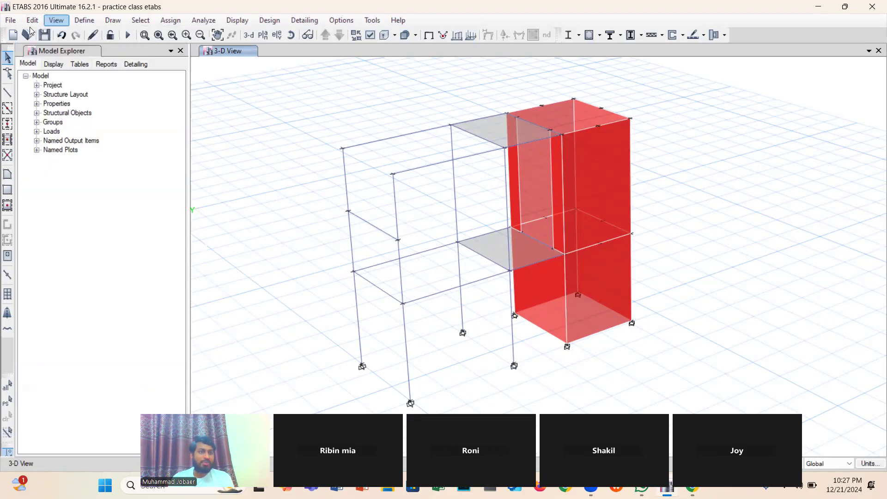
{"action": "left_click", "coordinate": [31, 20]}
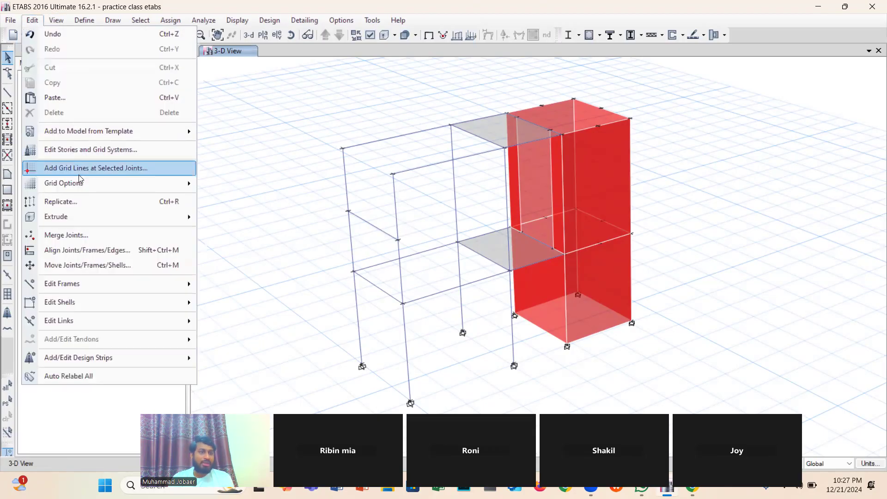
{"action": "left_click", "coordinate": [79, 202]}
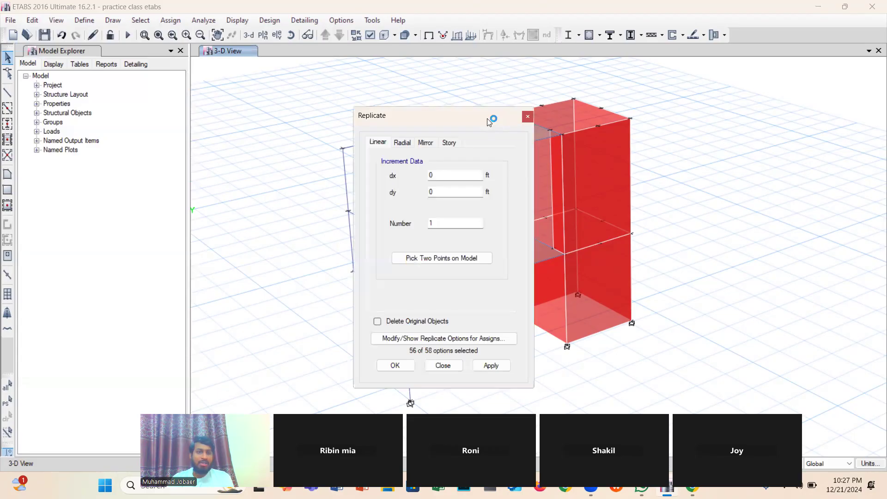
{"action": "left_click_drag", "start_coordinate": [487, 119], "coordinate": [277, 65]}
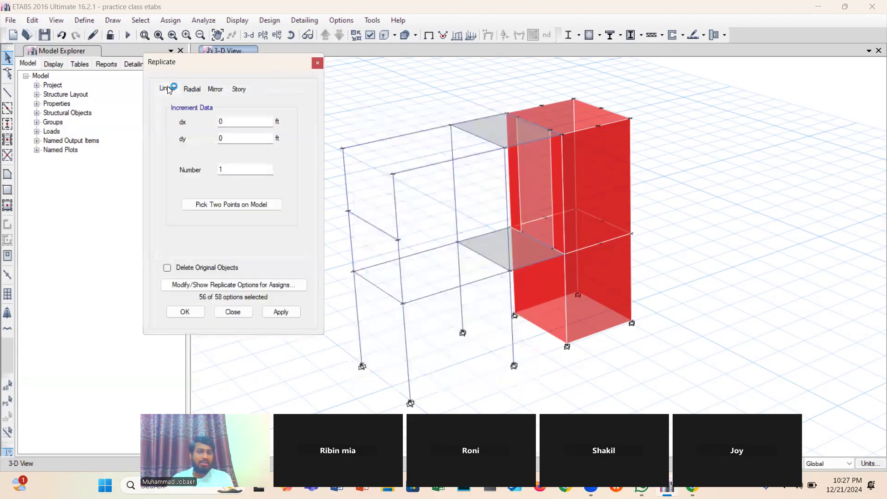
{"action": "left_click_drag", "start_coordinate": [211, 64], "coordinate": [164, 73]}
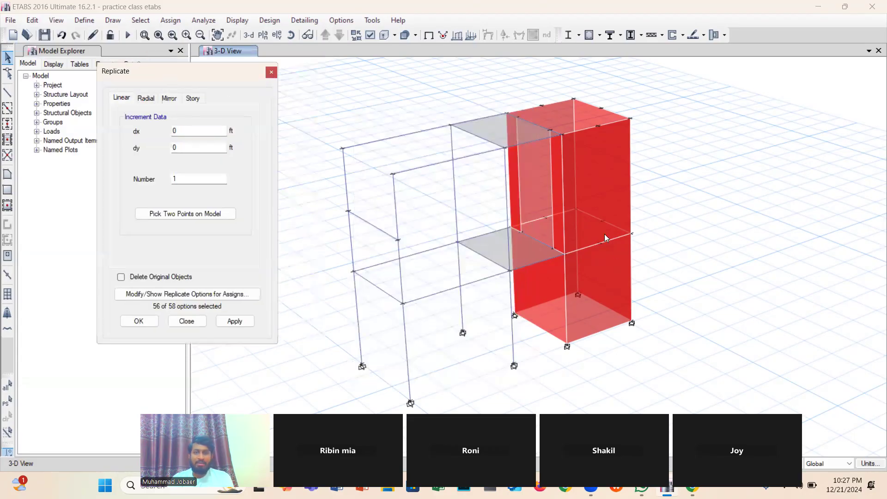
- Rotate the 3D model to view the stair bay and core from the side
{"action": "left_click", "coordinate": [290, 35]}
{"action": "left_click_drag", "start_coordinate": [409, 230], "coordinate": [337, 184]}
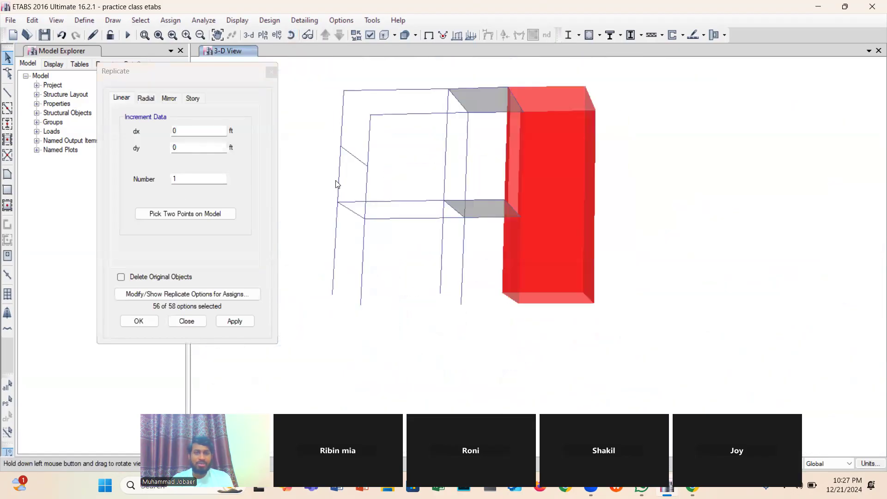
{"action": "scroll", "coordinate": [457, 97], "scroll_direction": "down", "scroll_amount": 3}
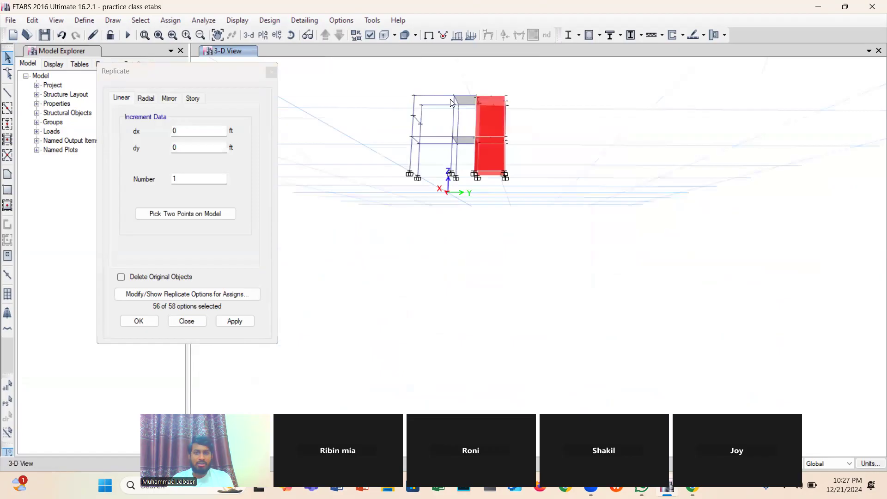
{"action": "scroll", "coordinate": [452, 103], "scroll_direction": "up", "scroll_amount": 3}
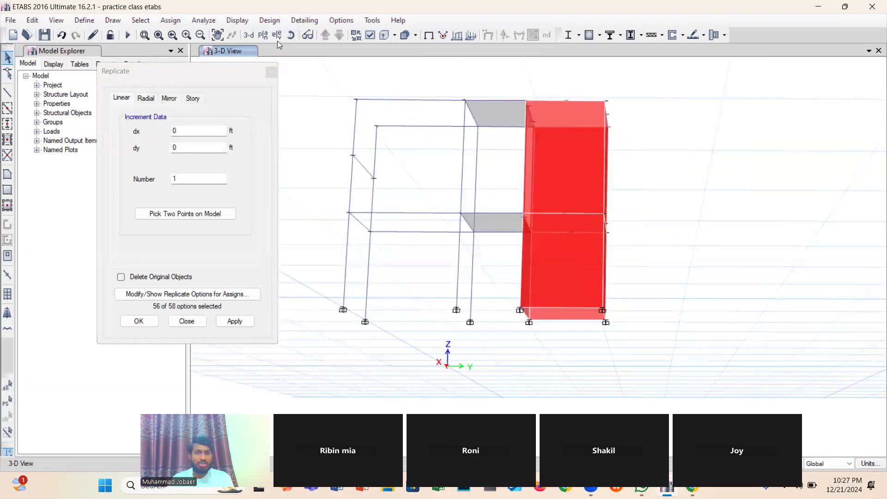
- Replicate the selected landing beam once by 3.5 ft in the Y direction, keeping the original objects
{"action": "left_click", "coordinate": [290, 35]}
{"action": "left_click_drag", "start_coordinate": [439, 165], "coordinate": [430, 252]}
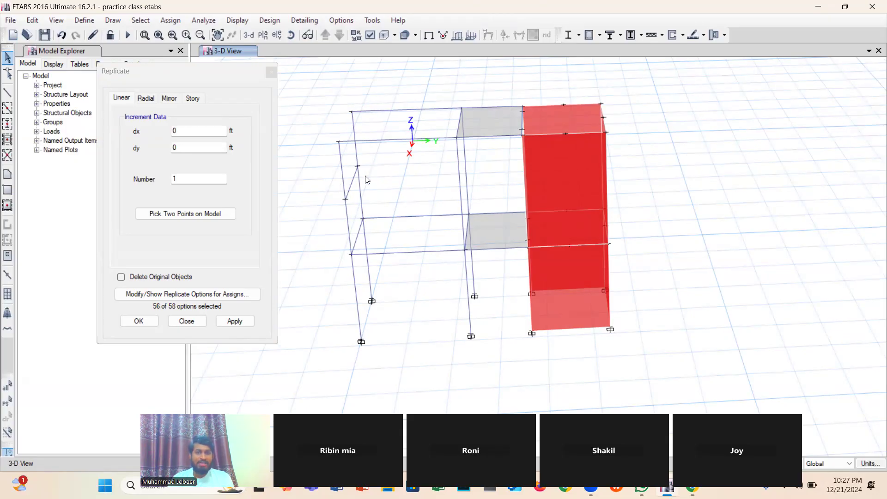
{"action": "left_click", "coordinate": [189, 148]}
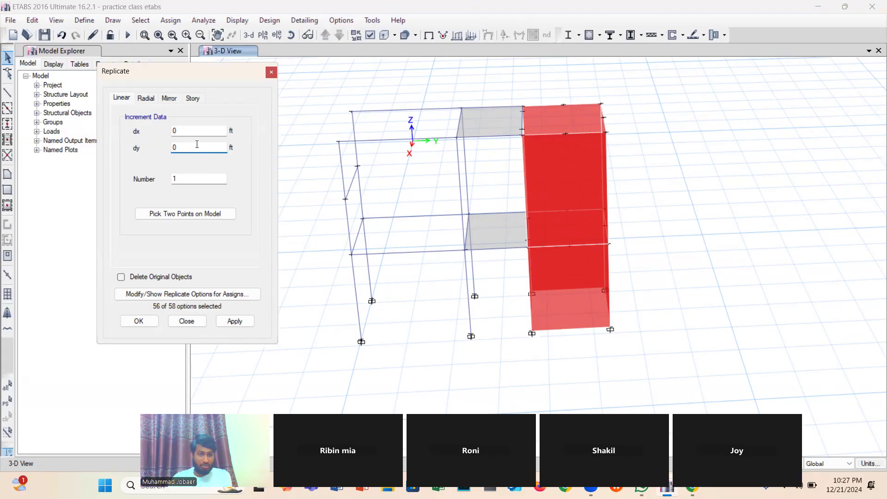
{"action": "type", "text": "3'5"}
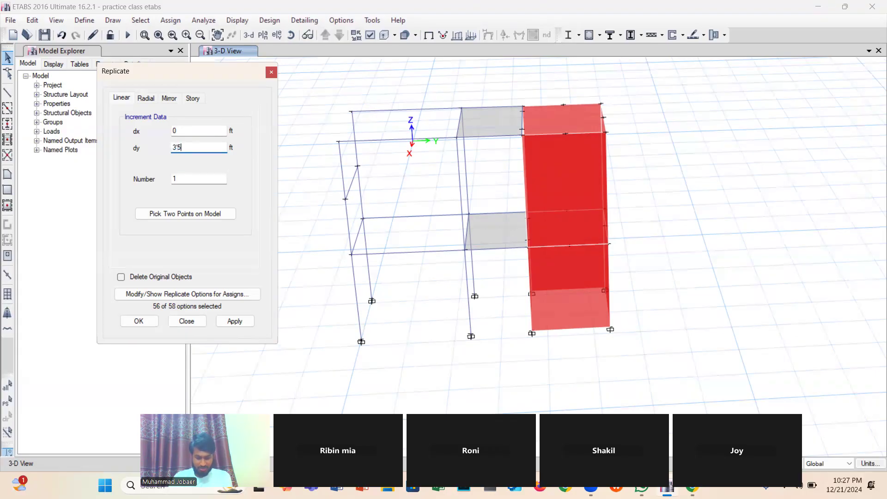
{"action": "type", "text": "'6\""}
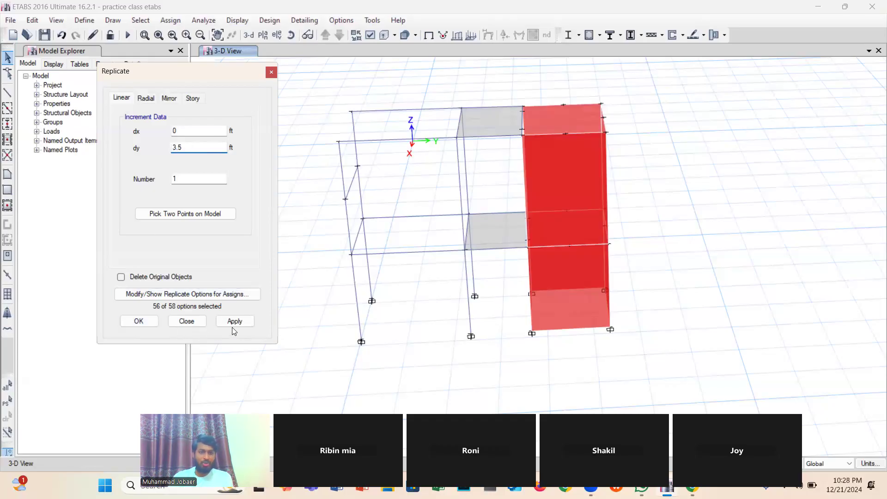
{"action": "left_click", "coordinate": [357, 185]}
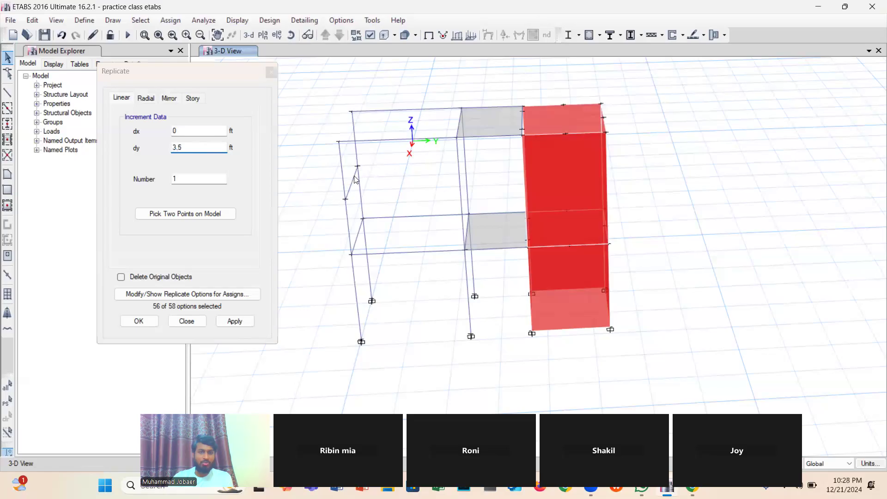
{"action": "left_click", "coordinate": [236, 321]}
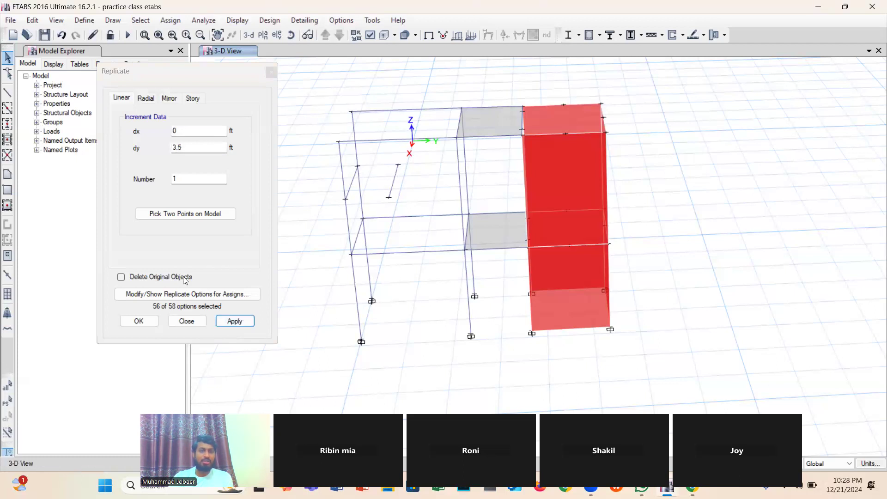
{"action": "left_click", "coordinate": [138, 320]}
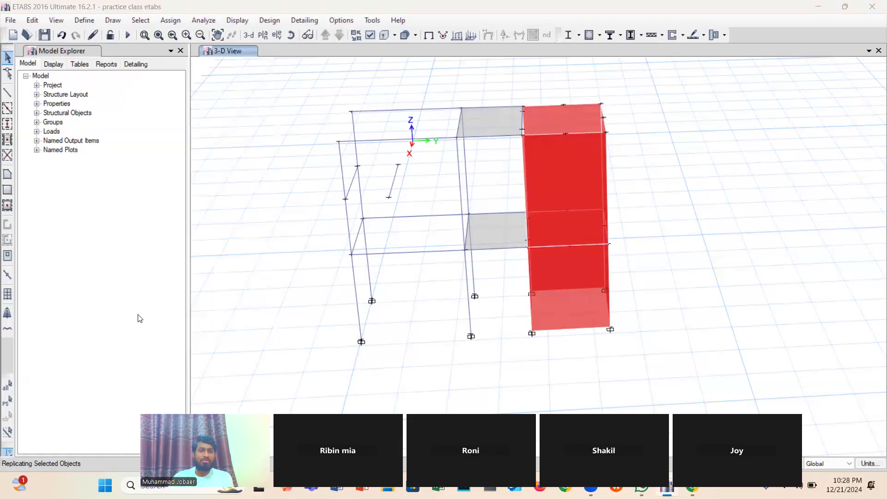
- Draw a four-corner SLAB 6 INCH floor panel between the landing beam and its replicated copy
{"action": "scroll", "coordinate": [336, 220], "scroll_direction": "up", "scroll_amount": 3}
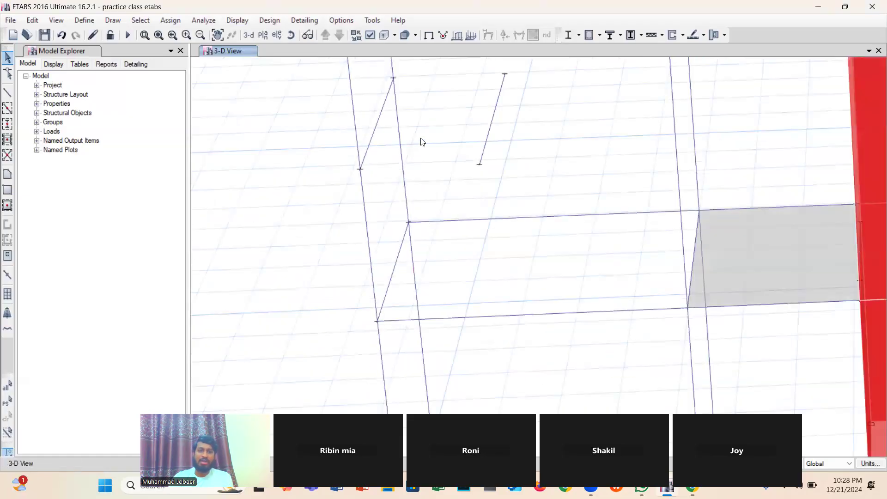
{"action": "left_click", "coordinate": [14, 178]}
{"action": "left_click", "coordinate": [360, 169]}
{"action": "left_click", "coordinate": [479, 164]}
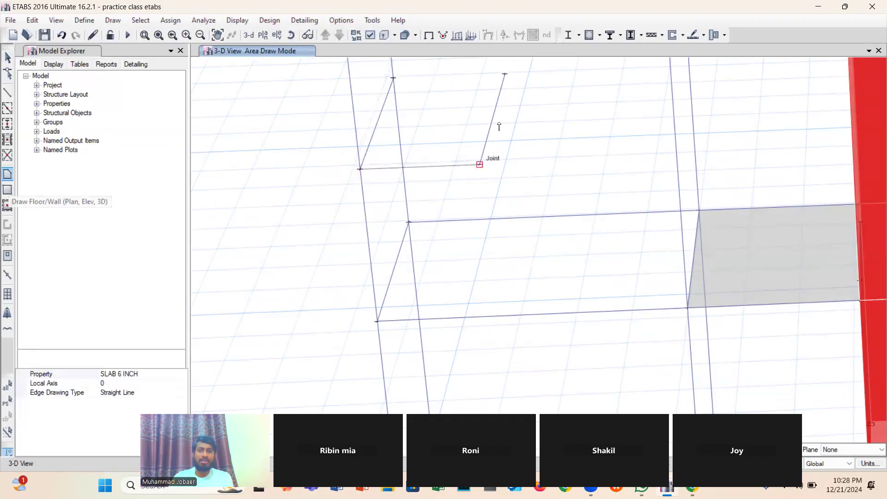
{"action": "left_click", "coordinate": [505, 74]}
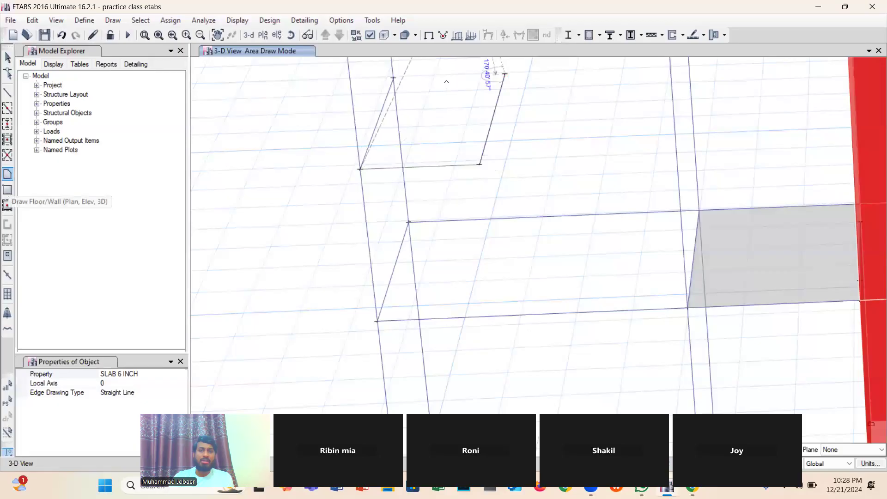
{"action": "left_click", "coordinate": [393, 78]}
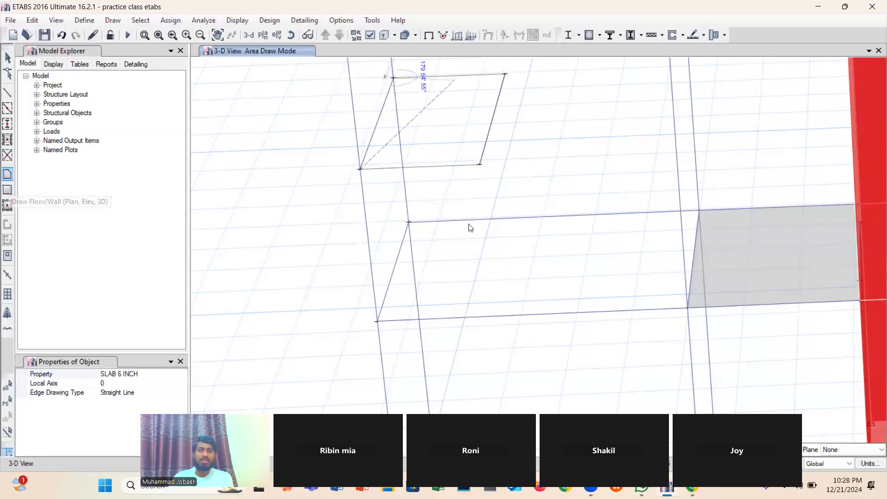
{"action": "key", "text": "Return"}
{"action": "scroll", "coordinate": [581, 210], "scroll_direction": "down", "scroll_amount": 3}
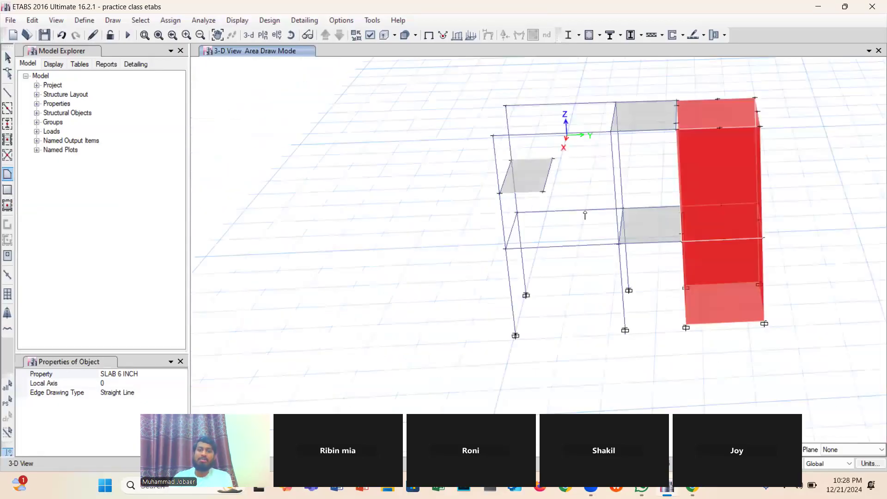
{"action": "scroll", "coordinate": [585, 215], "scroll_direction": "up", "scroll_amount": 3}
{"action": "scroll", "coordinate": [586, 226], "scroll_direction": "down", "scroll_amount": 3}
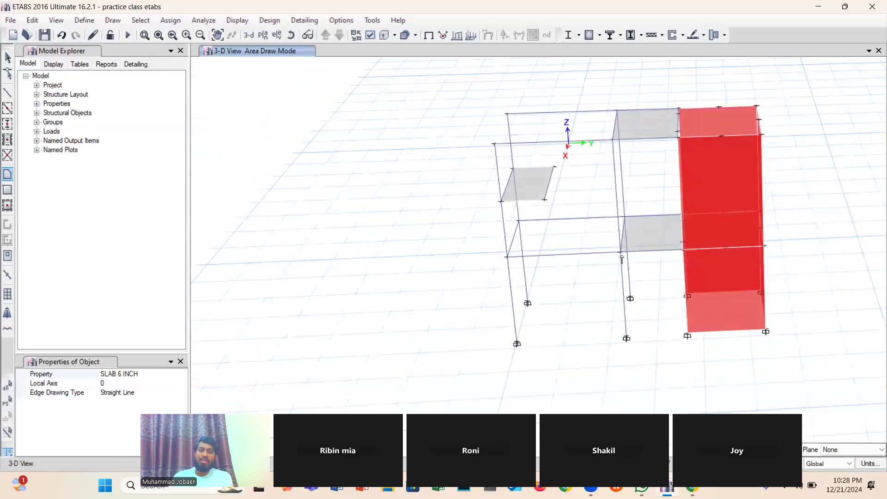
{"action": "scroll", "coordinate": [622, 260], "scroll_direction": "up", "scroll_amount": 3}
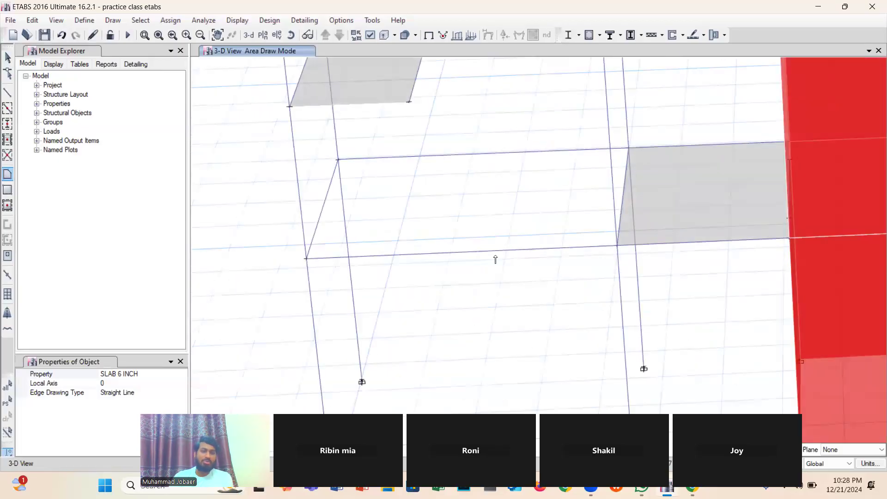
{"action": "scroll", "coordinate": [495, 260], "scroll_direction": "down", "scroll_amount": 5}
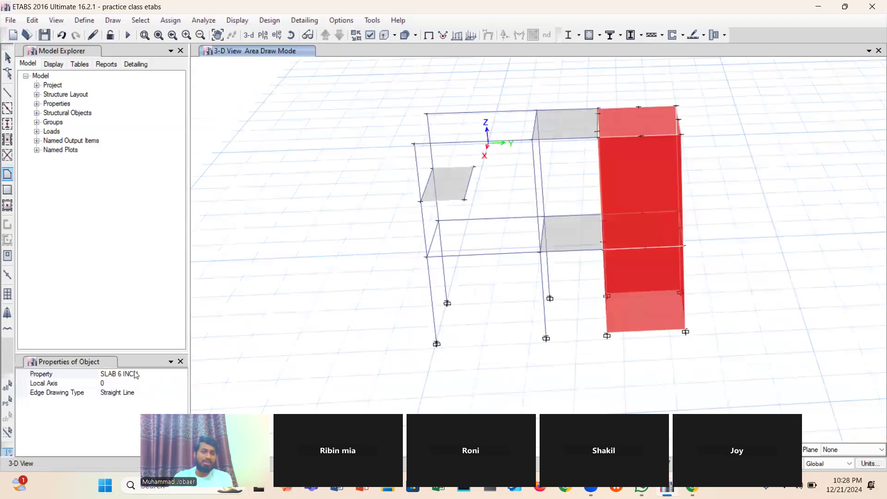
{"action": "scroll", "coordinate": [361, 248], "scroll_direction": "up", "scroll_amount": 5}
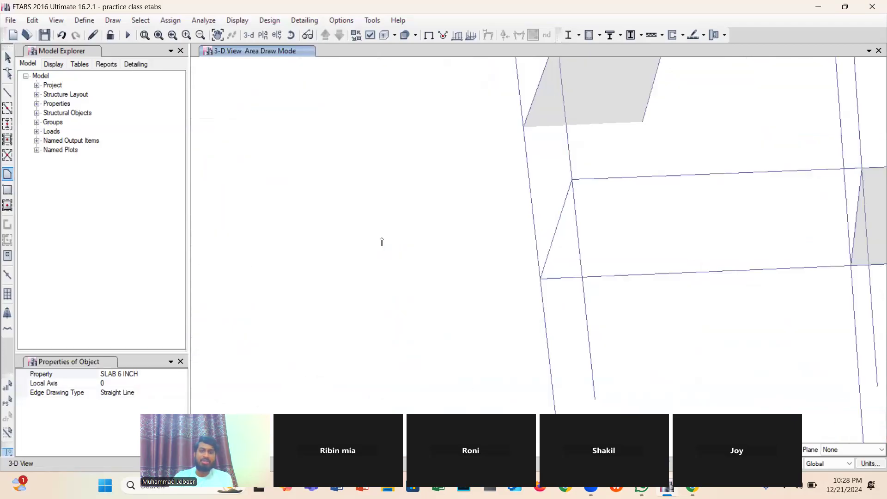
{"action": "key", "text": "Escape"}
- Check the assignments of the newly drawn SLAB 6 INCH landing panel and delete it
{"action": "scroll", "coordinate": [351, 287], "scroll_direction": "down", "scroll_amount": 5}
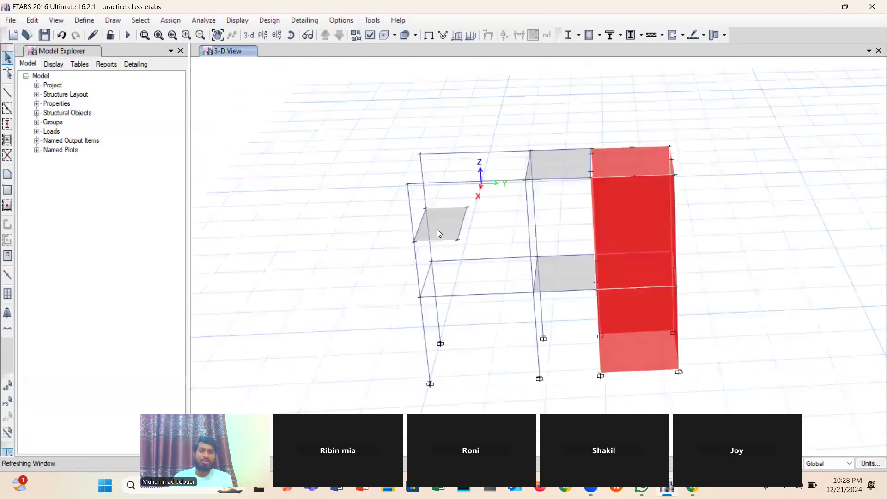
{"action": "scroll", "coordinate": [437, 229], "scroll_direction": "up", "scroll_amount": 3}
{"action": "left_click", "coordinate": [443, 225]}
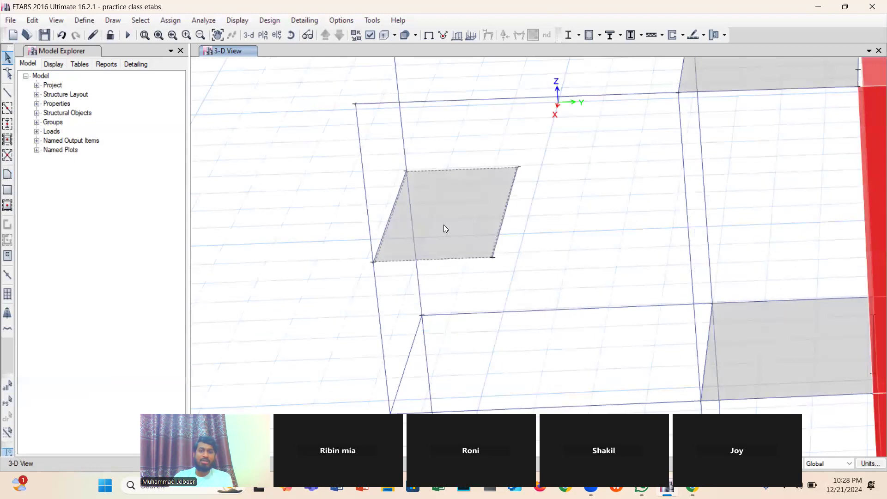
{"action": "right_click", "coordinate": [443, 225]}
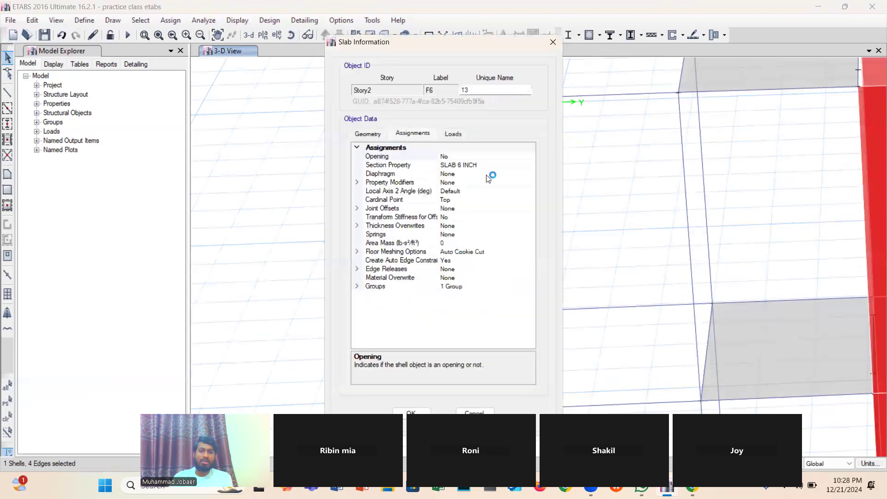
{"action": "left_click", "coordinate": [552, 43]}
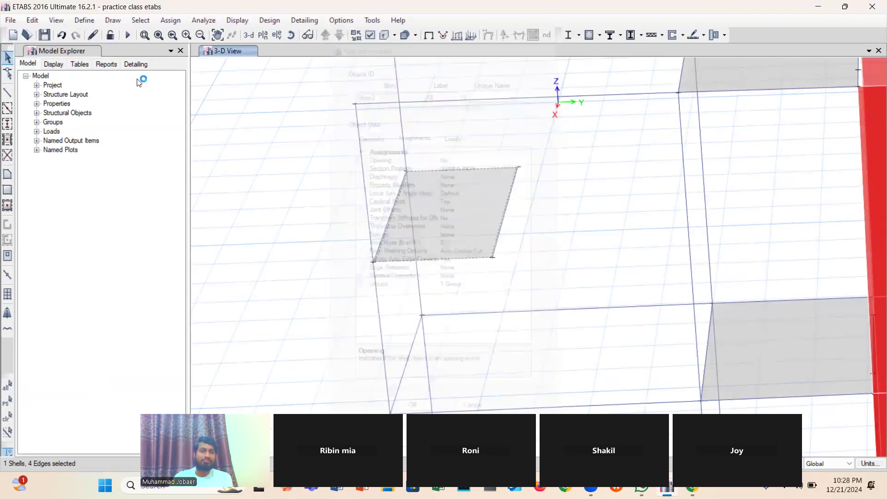
{"action": "left_click", "coordinate": [29, 20]}
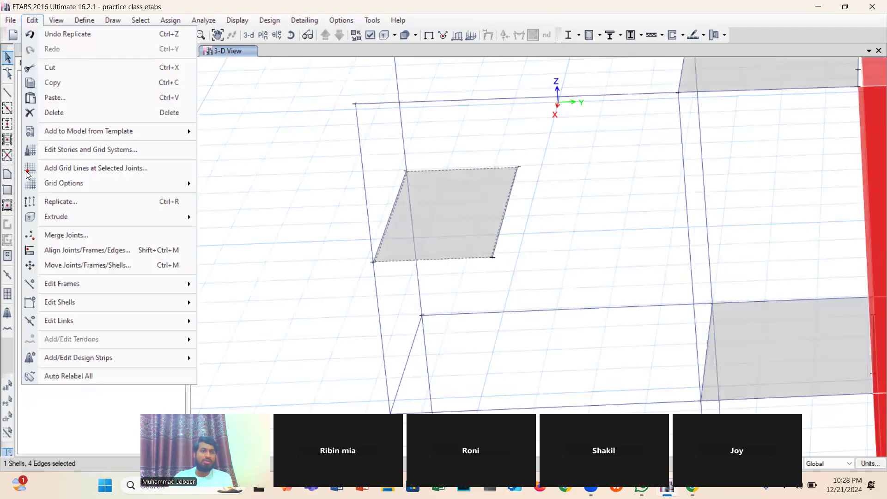
{"action": "left_click", "coordinate": [73, 113]}
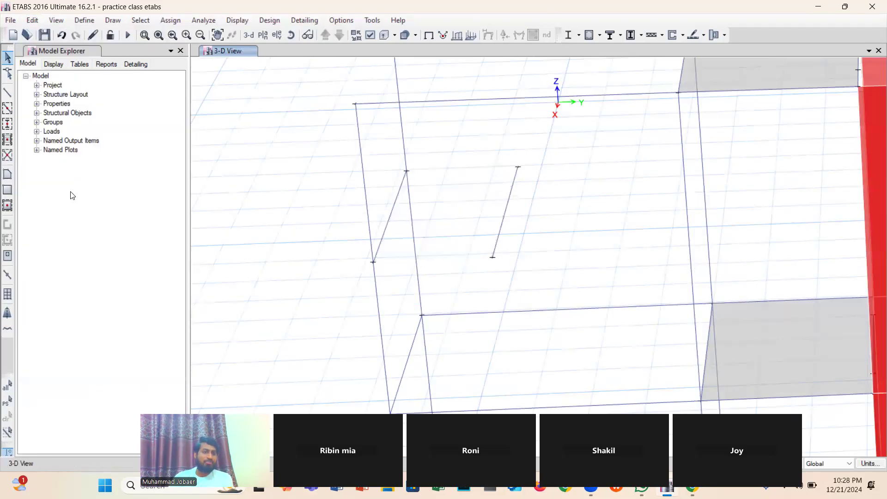
- Draw a four-corner floor panel with the LANDING SLAB 6 INCH property between the landing beam and its copy
{"action": "left_click", "coordinate": [8, 174]}
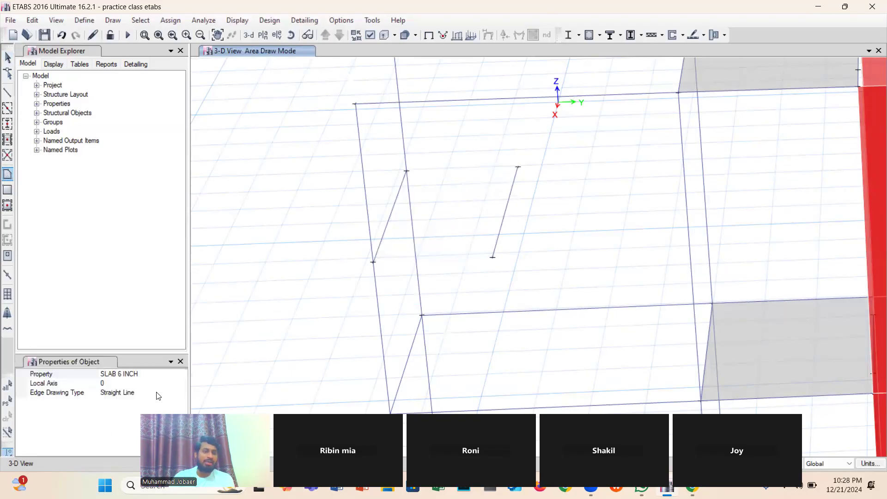
{"action": "left_click", "coordinate": [179, 375]}
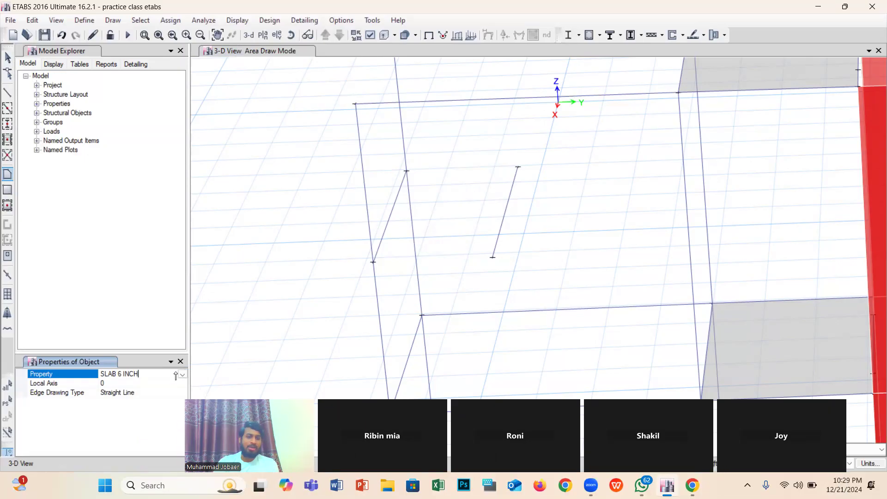
{"action": "left_click", "coordinate": [182, 375]}
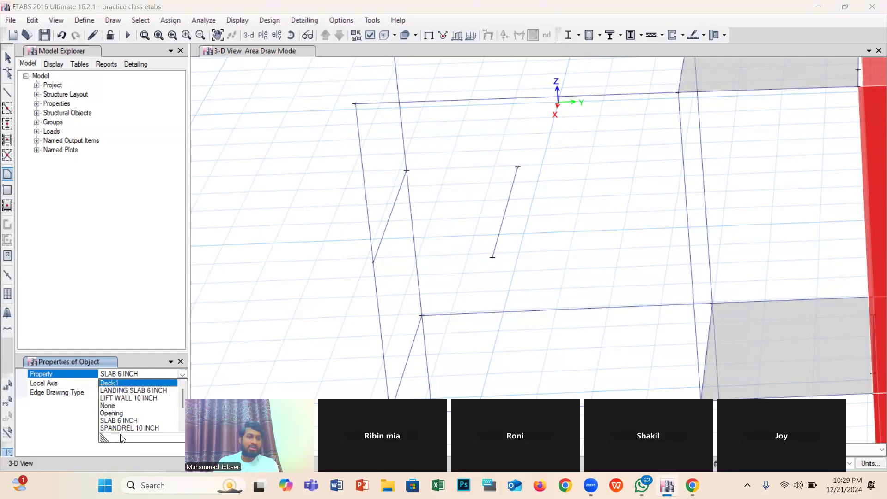
{"action": "scroll", "coordinate": [124, 402], "scroll_direction": "down", "scroll_amount": 1}
{"action": "scroll", "coordinate": [124, 401], "scroll_direction": "up", "scroll_amount": 2}
{"action": "left_click", "coordinate": [138, 391]}
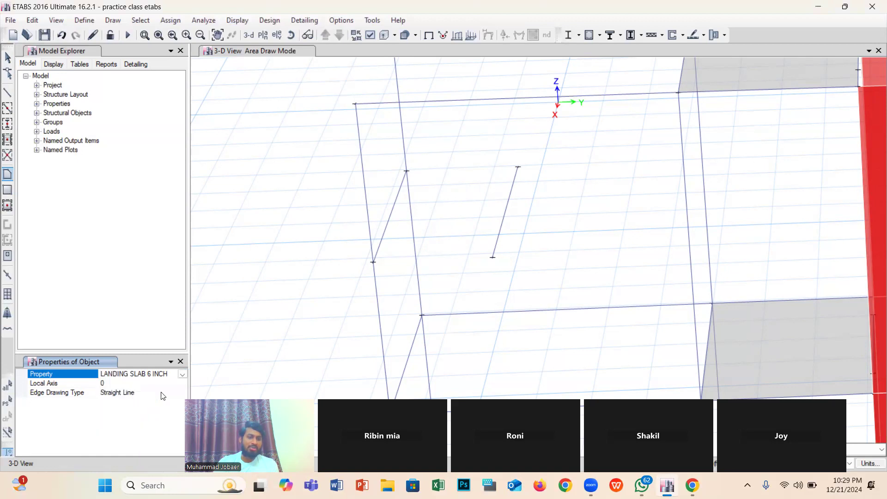
{"action": "left_click", "coordinate": [373, 262]}
{"action": "left_click", "coordinate": [492, 258]}
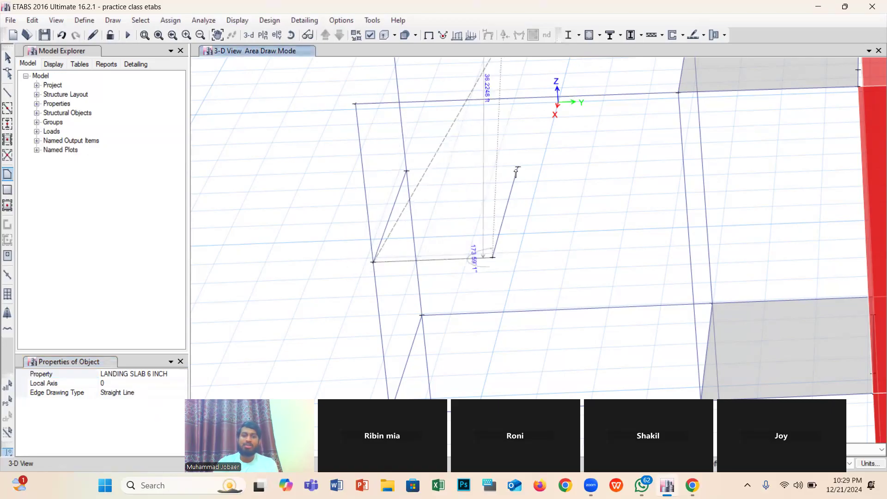
{"action": "left_click", "coordinate": [517, 168]}
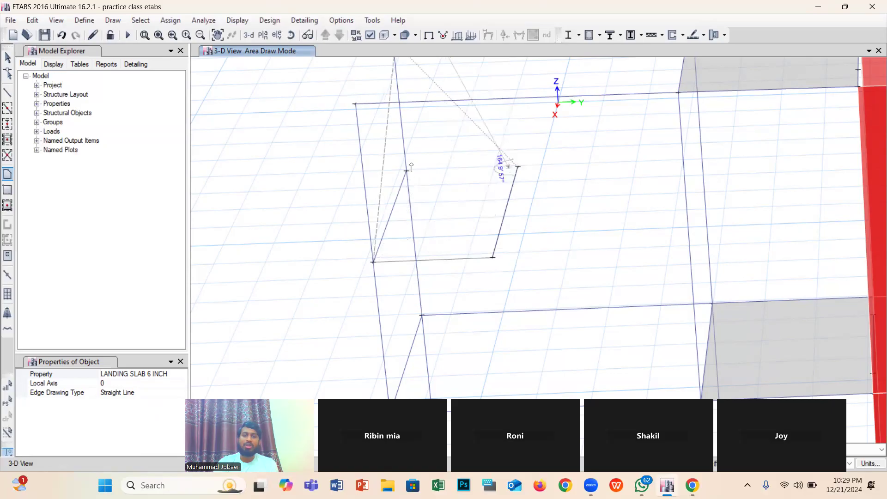
{"action": "left_click", "coordinate": [406, 171]}
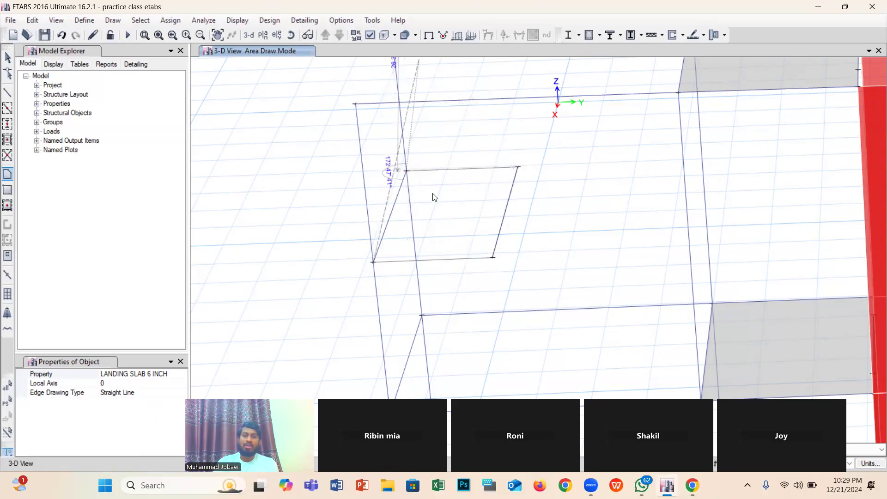
{"action": "key", "text": "Return"}
- Set the property for new floor panels to WAIST SLAB 8 INCH
{"action": "scroll", "coordinate": [497, 264], "scroll_direction": "down", "scroll_amount": 5}
{"action": "scroll", "coordinate": [510, 290], "scroll_direction": "up", "scroll_amount": 5}
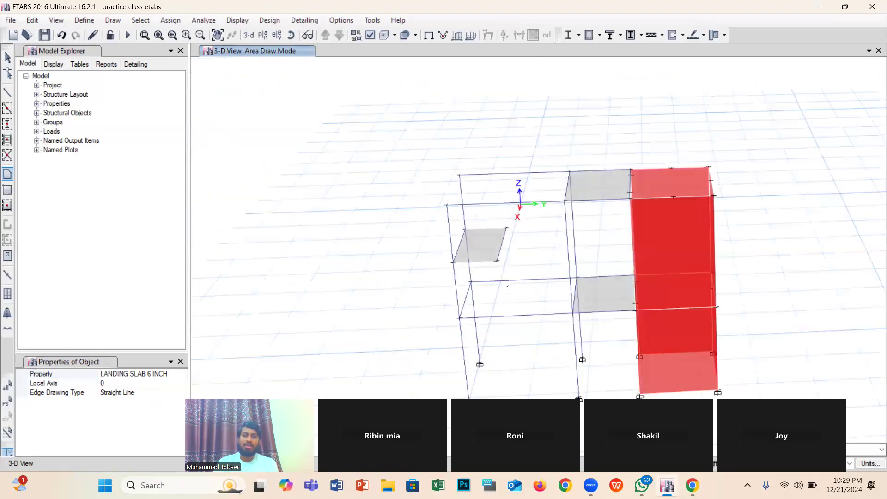
{"action": "scroll", "coordinate": [510, 289], "scroll_direction": "down", "scroll_amount": 5}
{"action": "scroll", "coordinate": [519, 307], "scroll_direction": "up", "scroll_amount": 3}
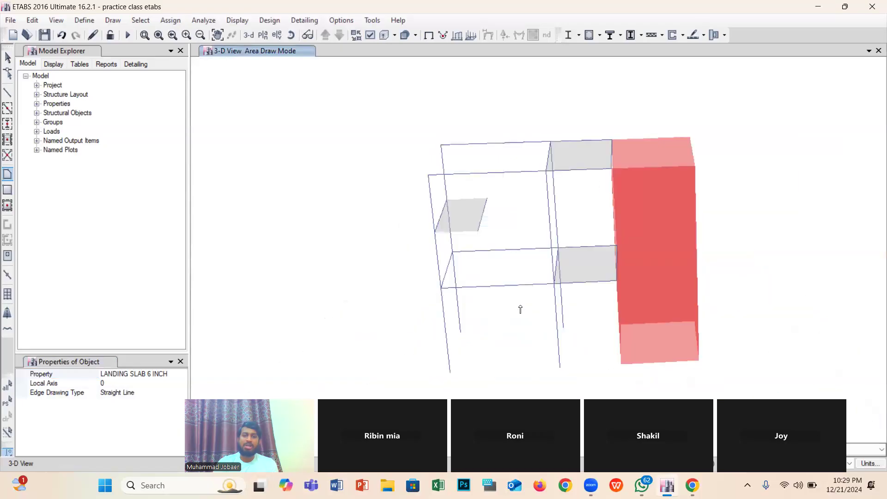
{"action": "scroll", "coordinate": [517, 283], "scroll_direction": "up", "scroll_amount": 4}
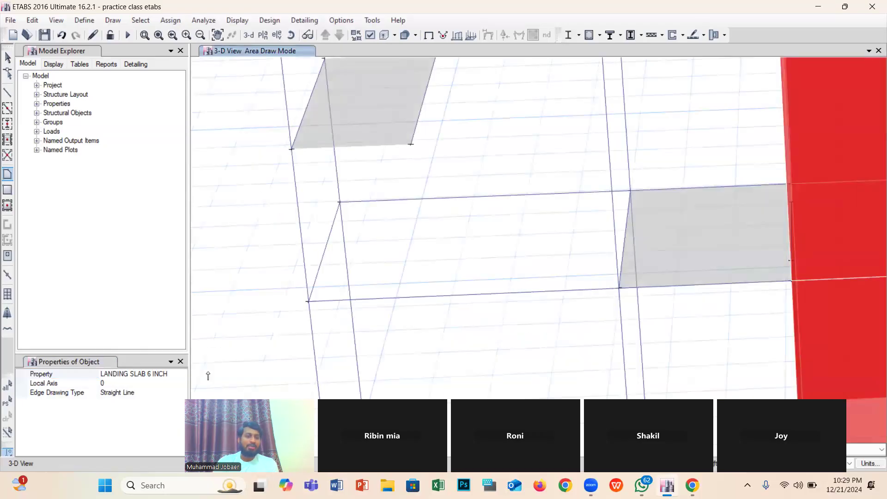
{"action": "left_click", "coordinate": [184, 375]}
{"action": "left_click", "coordinate": [183, 374]}
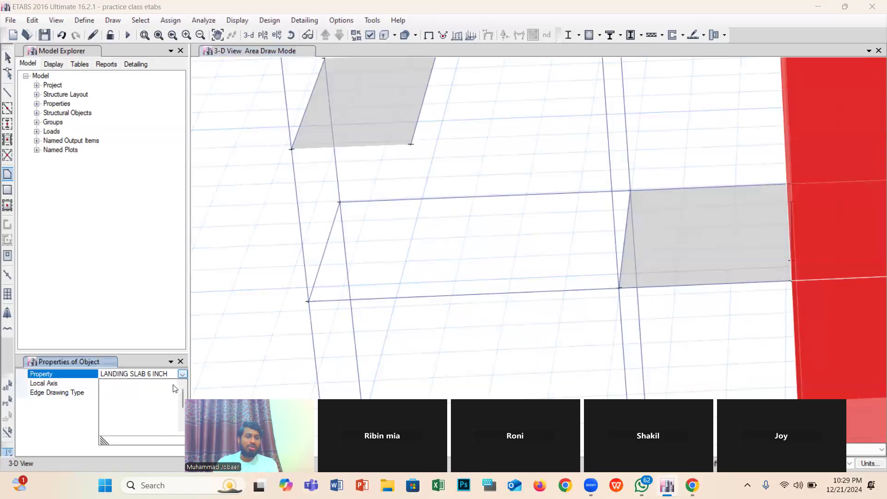
{"action": "scroll", "coordinate": [139, 402], "scroll_direction": "down", "scroll_amount": 2}
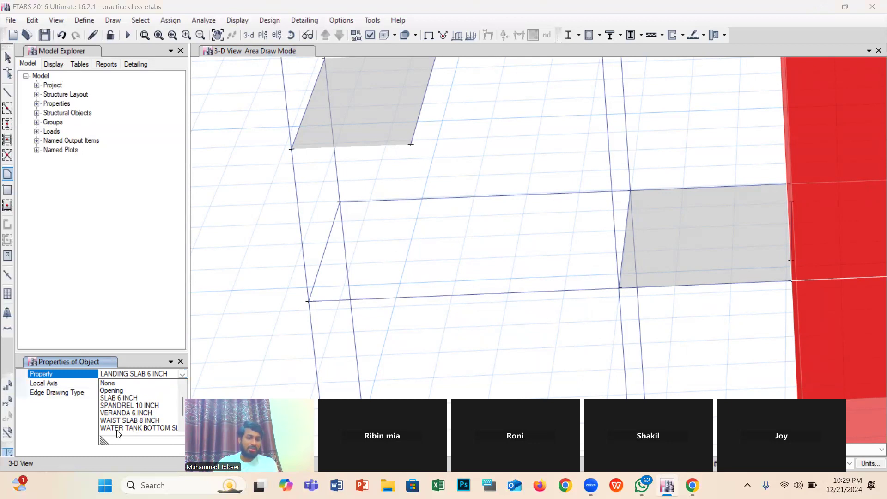
{"action": "left_click", "coordinate": [154, 413]}
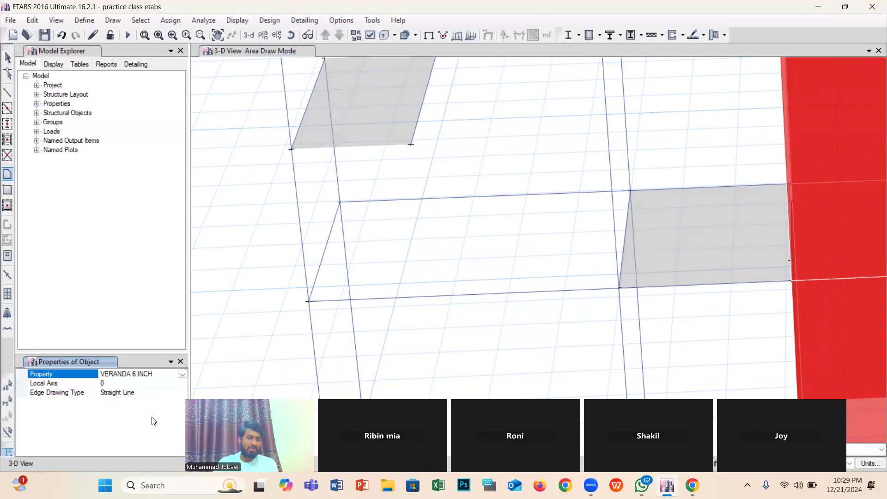
{"action": "left_click", "coordinate": [185, 375]}
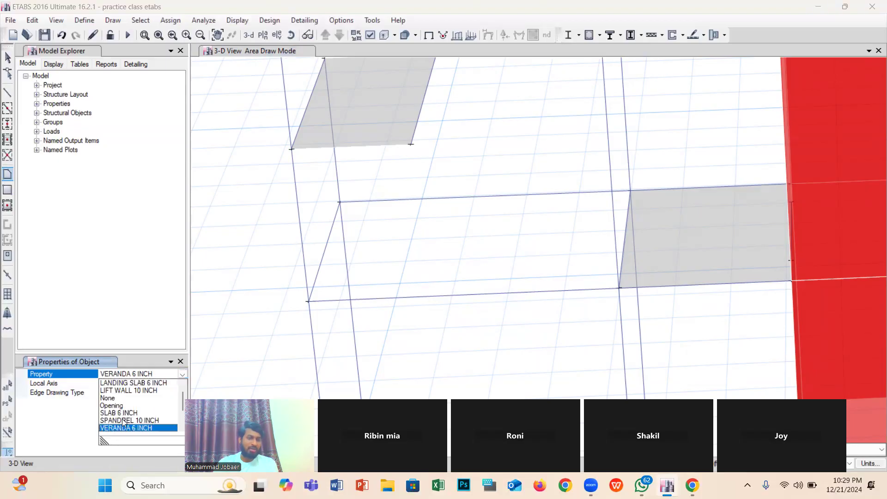
{"action": "scroll", "coordinate": [123, 420], "scroll_direction": "down", "scroll_amount": 1}
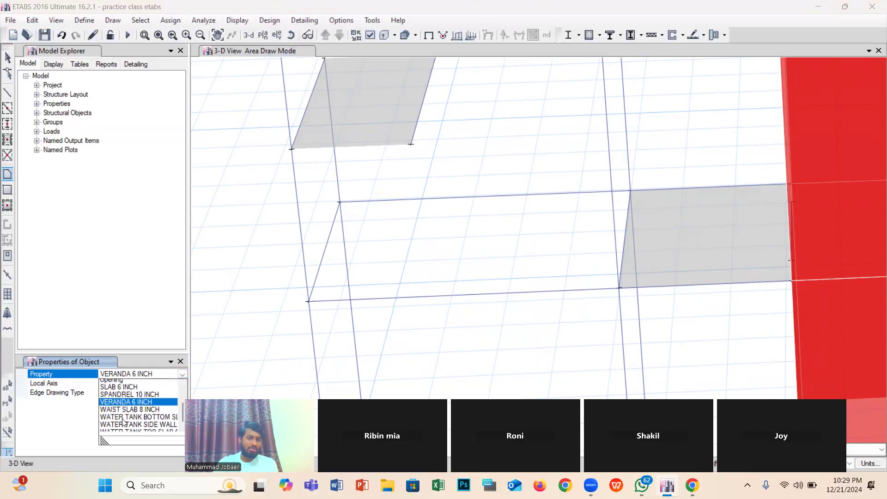
{"action": "left_click", "coordinate": [145, 406]}
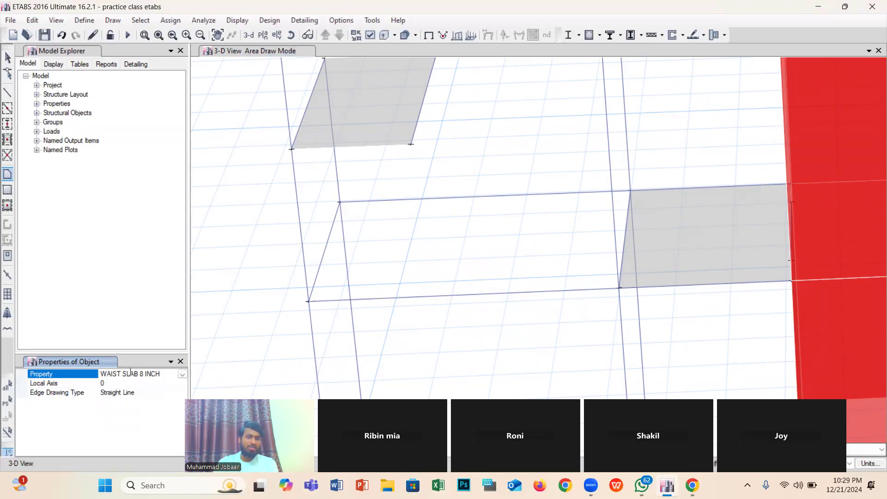
- Draw a four-corner WAIST SLAB 8 INCH flight from the lower floor slab's near edge half up to the near half of the landing edge
{"action": "left_click", "coordinate": [619, 289]}
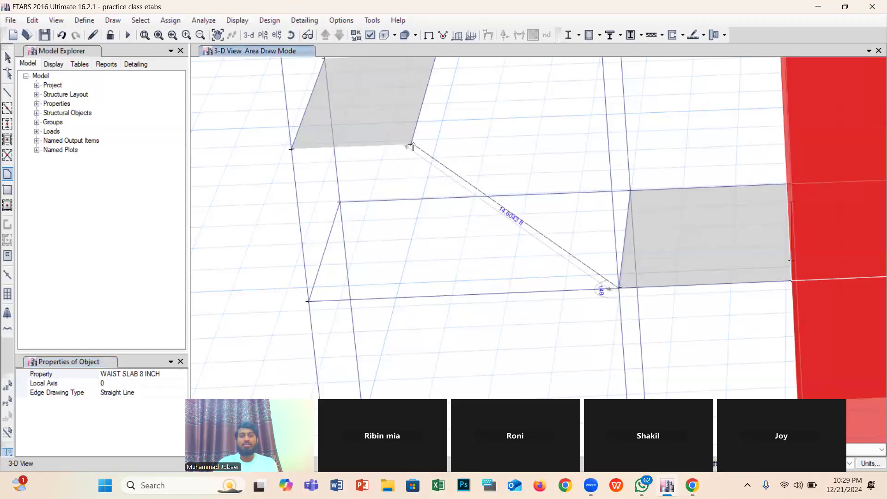
{"action": "scroll", "coordinate": [411, 143], "scroll_direction": "down", "scroll_amount": 5}
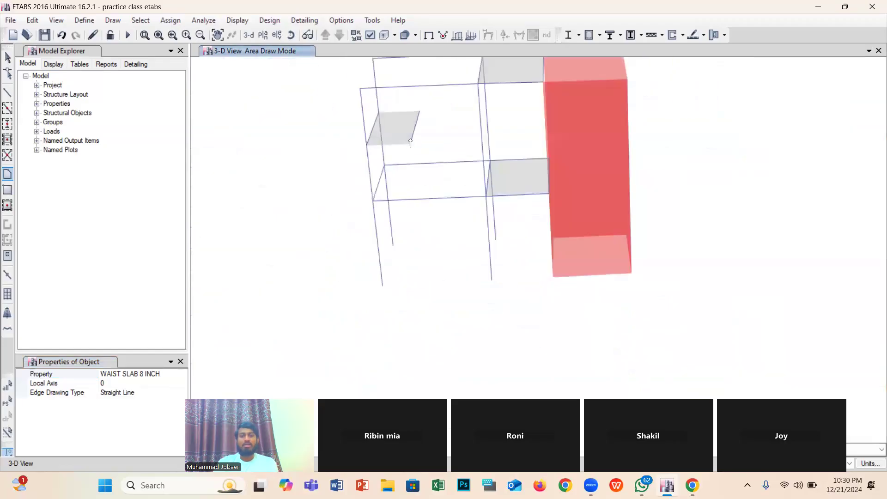
{"action": "scroll", "coordinate": [411, 124], "scroll_direction": "up", "scroll_amount": 5}
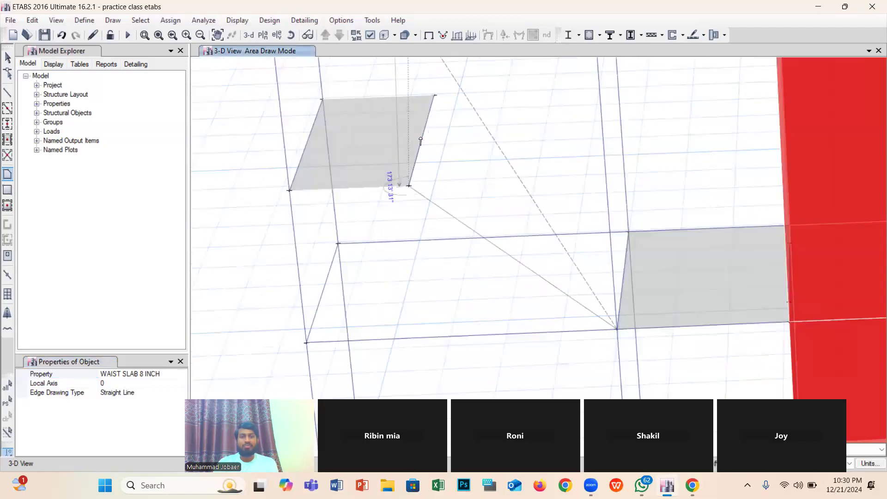
{"action": "left_click", "coordinate": [422, 140]}
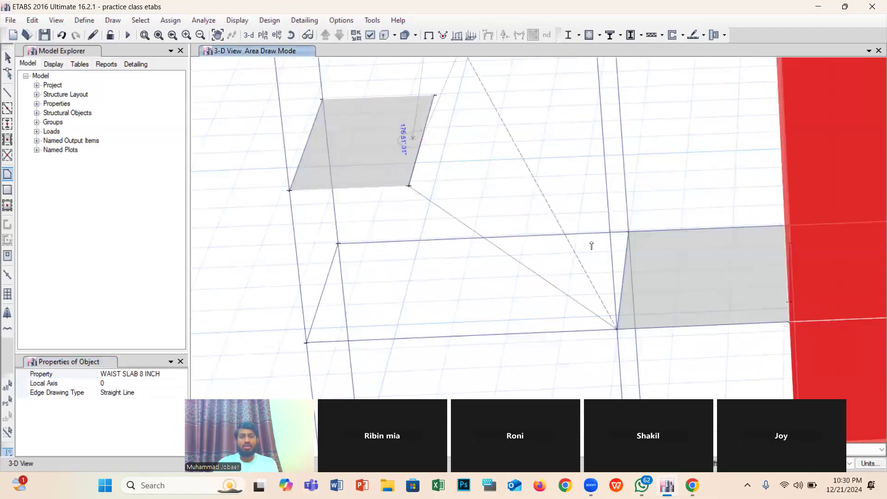
{"action": "double_click", "coordinate": [622, 279]}
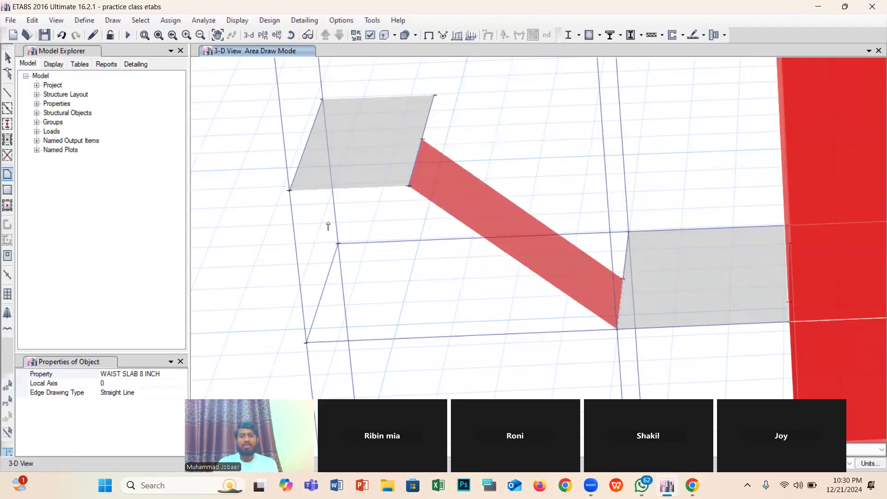
- Draw a second WAIST SLAB 8 INCH flight from the landing edge's far half up to the upper floor slab, ending at its edge midpoint
{"action": "scroll", "coordinate": [376, 212], "scroll_direction": "up", "scroll_amount": 3}
{"action": "scroll", "coordinate": [366, 193], "scroll_direction": "down", "scroll_amount": 3}
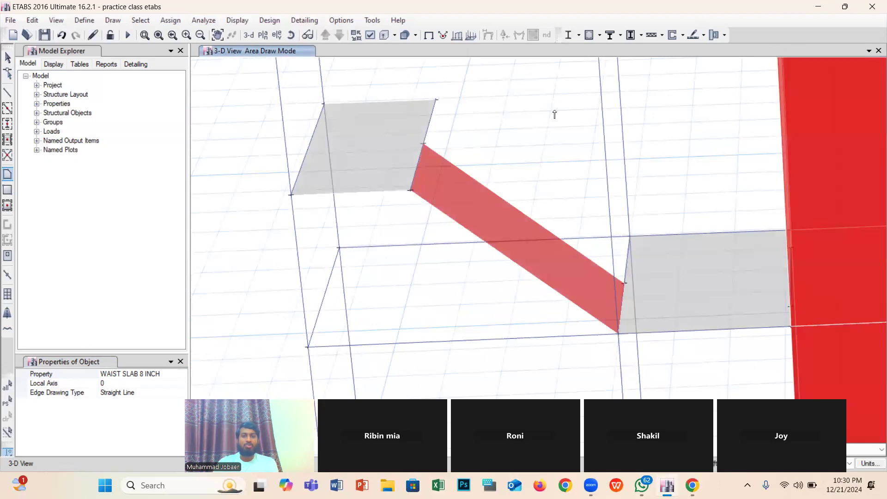
{"action": "scroll", "coordinate": [554, 114], "scroll_direction": "down", "scroll_amount": 5}
{"action": "scroll", "coordinate": [556, 92], "scroll_direction": "up", "scroll_amount": 3}
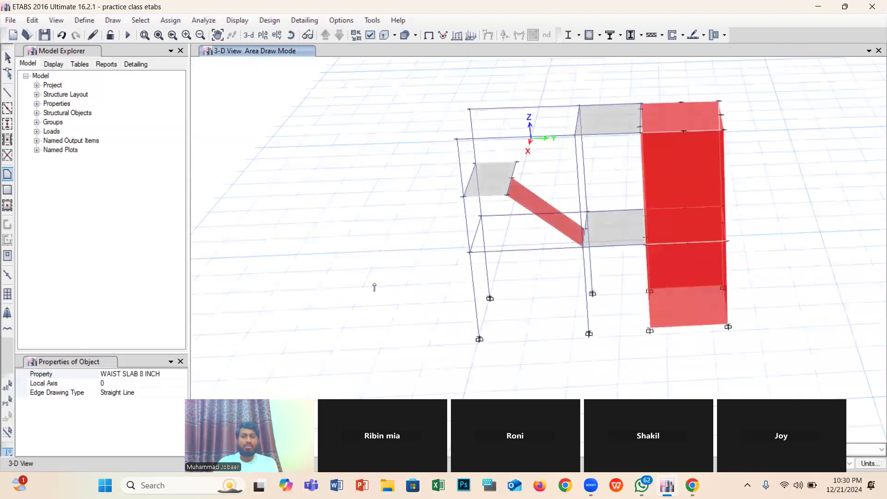
{"action": "scroll", "coordinate": [374, 287], "scroll_direction": "up", "scroll_amount": 3}
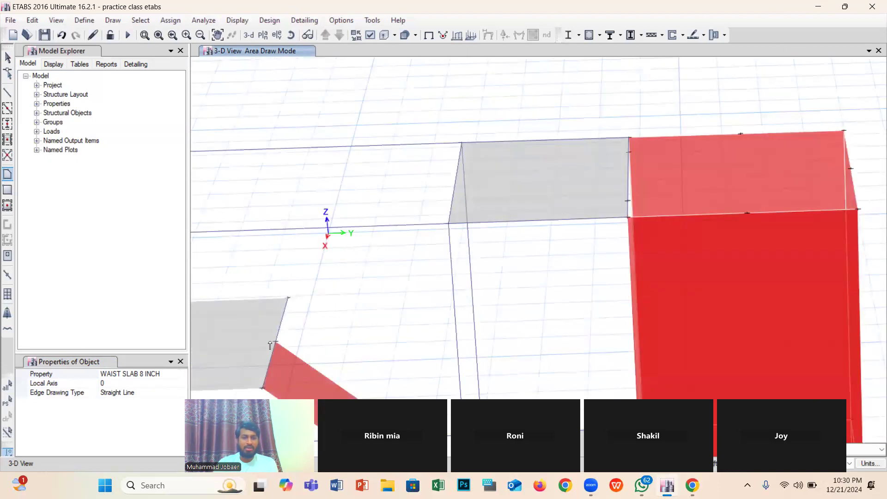
{"action": "left_click", "coordinate": [277, 343]}
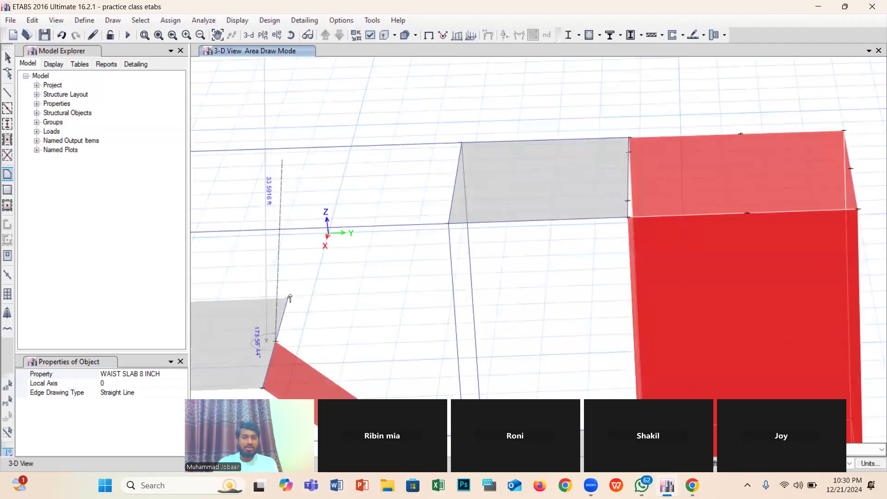
{"action": "left_click", "coordinate": [316, 301]}
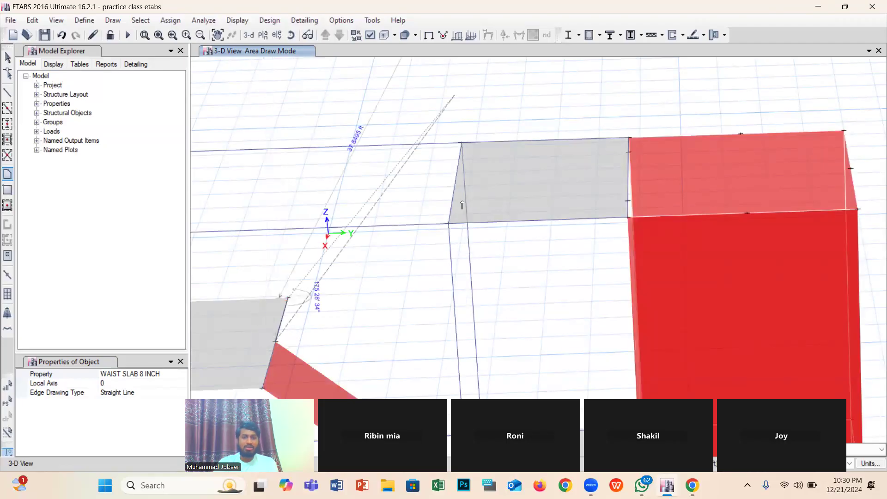
{"action": "left_click", "coordinate": [461, 143]}
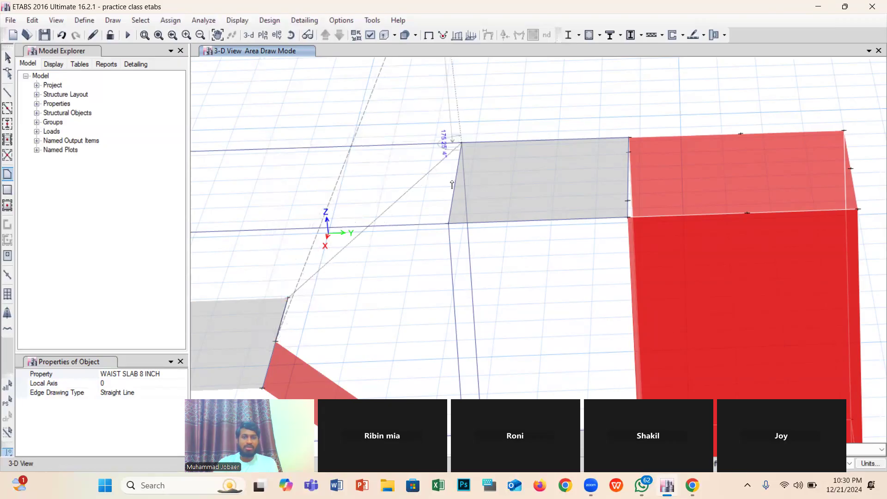
{"action": "left_click", "coordinate": [455, 183]}
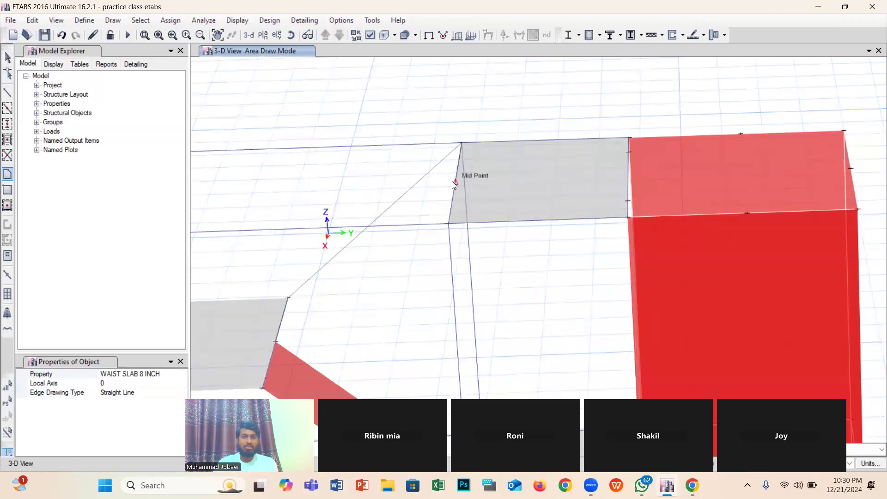
{"action": "key", "text": "Return"}
- Examine the landing and both stair flights from several 3D angles
{"action": "scroll", "coordinate": [462, 215], "scroll_direction": "down", "scroll_amount": 9}
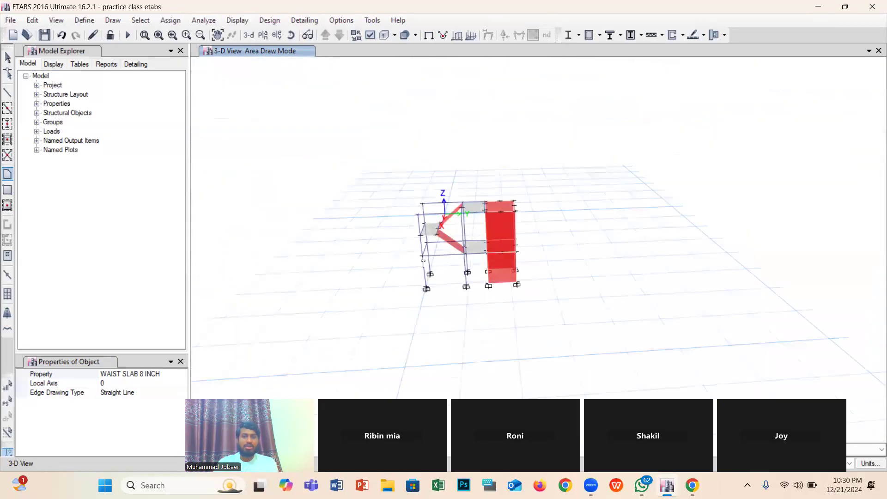
{"action": "scroll", "coordinate": [426, 259], "scroll_direction": "up", "scroll_amount": 5}
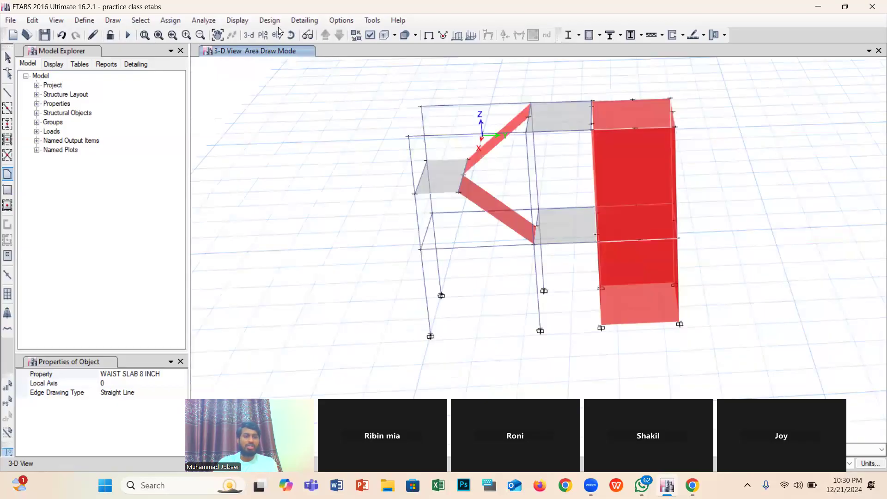
{"action": "left_click", "coordinate": [285, 38]}
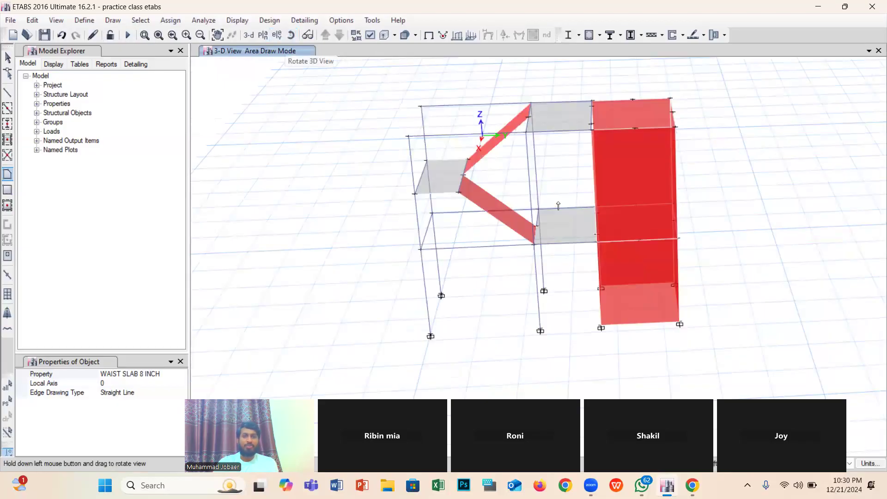
{"action": "left_click_drag", "start_coordinate": [557, 205], "coordinate": [575, 241]}
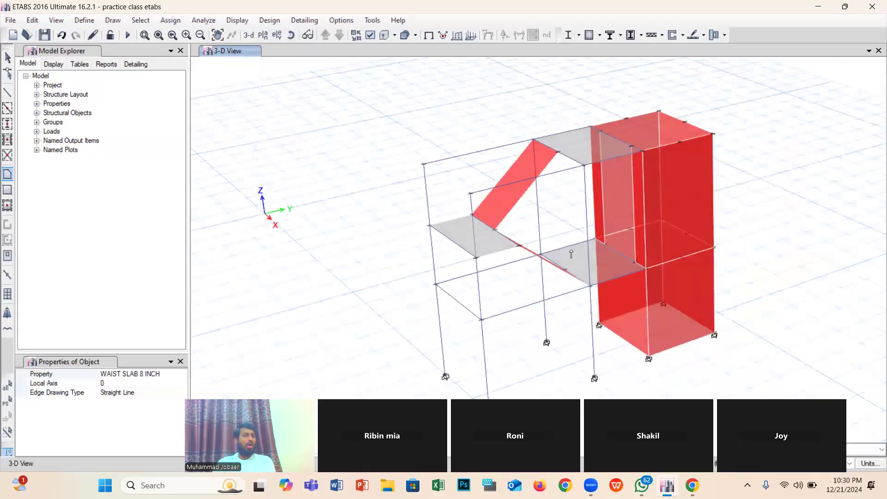
{"action": "scroll", "coordinate": [572, 252], "scroll_direction": "up", "scroll_amount": 4}
{"action": "scroll", "coordinate": [571, 252], "scroll_direction": "down", "scroll_amount": 4}
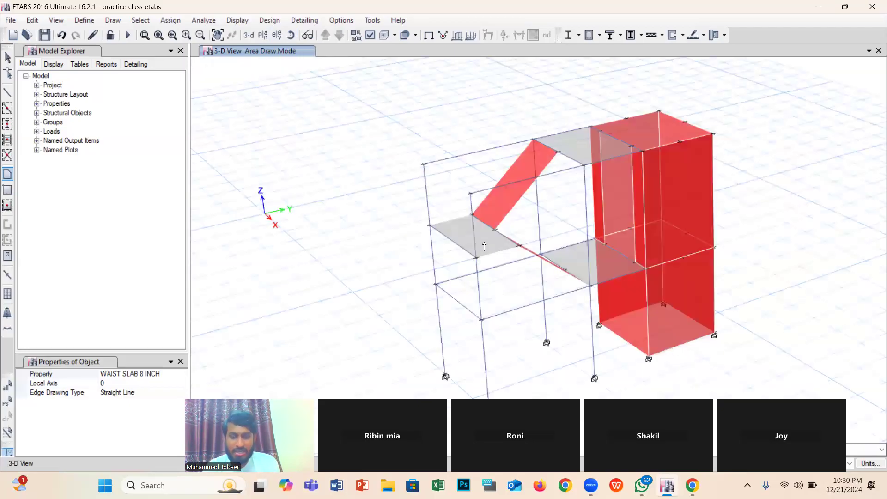
{"action": "left_click", "coordinate": [291, 35]}
{"action": "left_click_drag", "start_coordinate": [391, 231], "coordinate": [525, 259]}
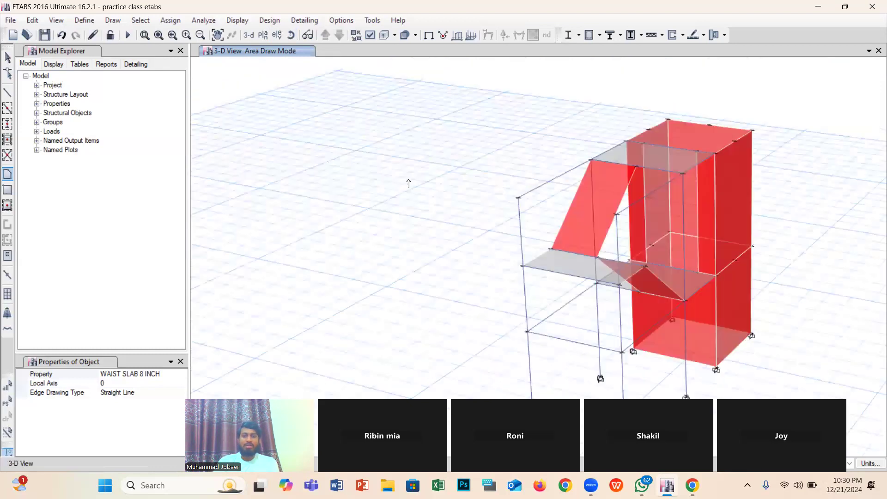
{"action": "key", "text": "Escape"}
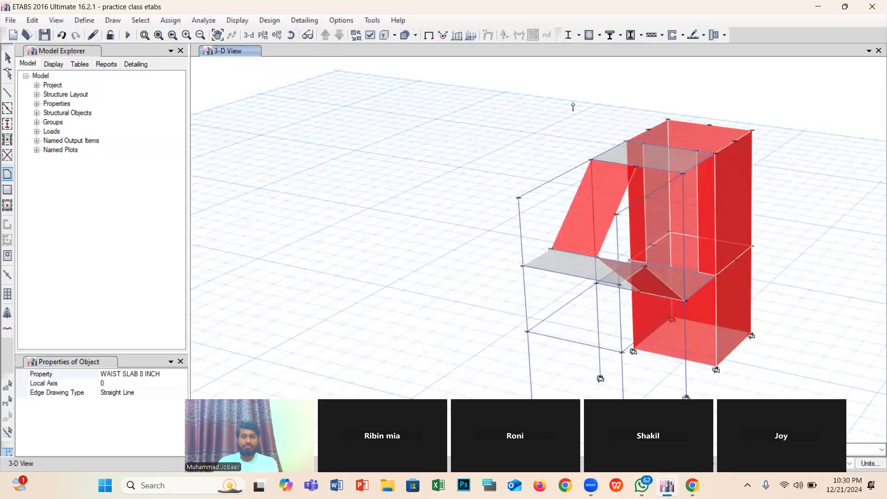
- Save the model with the completed stair flights
{"action": "left_click", "coordinate": [45, 35]}
{"action": "scroll", "coordinate": [631, 97], "scroll_direction": "down", "scroll_amount": 3}
{"action": "scroll", "coordinate": [630, 97], "scroll_direction": "down", "scroll_amount": 3}
{"action": "scroll", "coordinate": [657, 87], "scroll_direction": "up", "scroll_amount": 3}
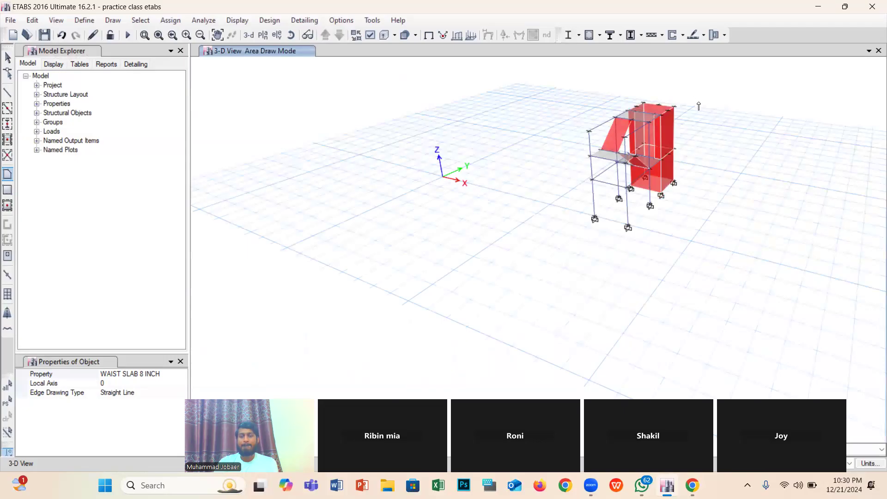
{"action": "left_click", "coordinate": [34, 20]}
{"action": "mouse_move", "coordinate": [134, 132]}
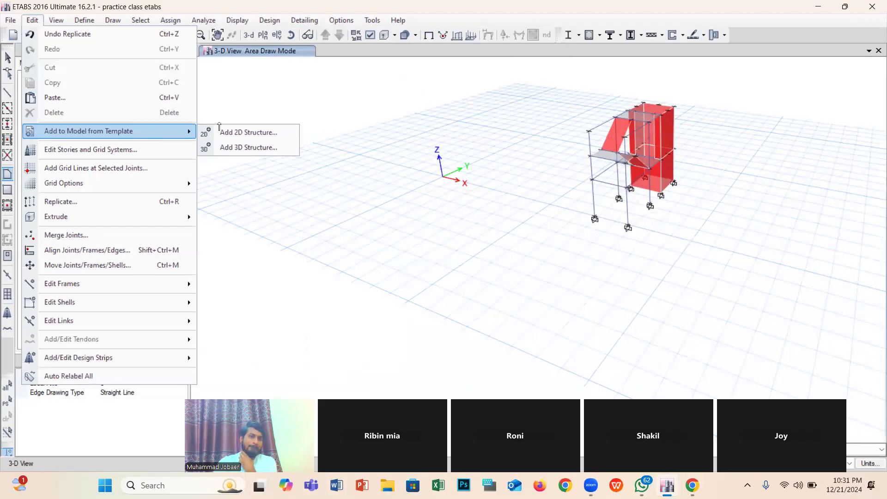
{"action": "left_click", "coordinate": [255, 93]}
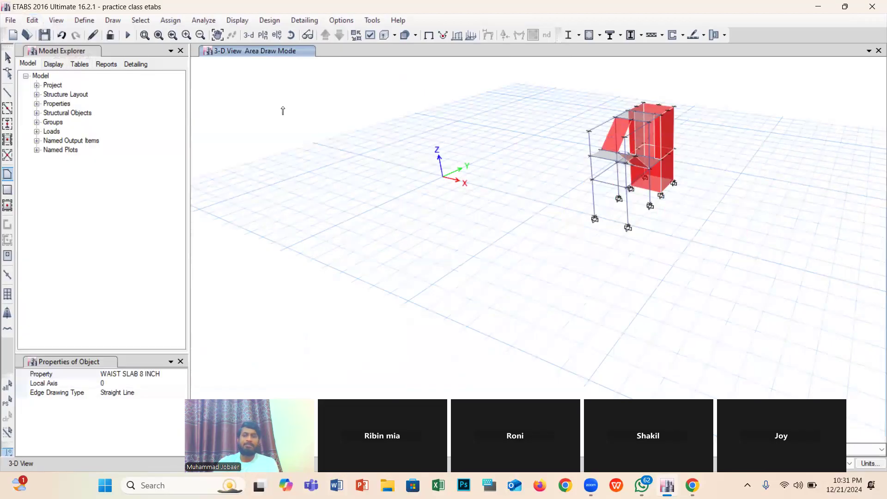
- Leave area drawing and restore the display of all objects in the building's 3D view
{"action": "key", "text": "Escape"}
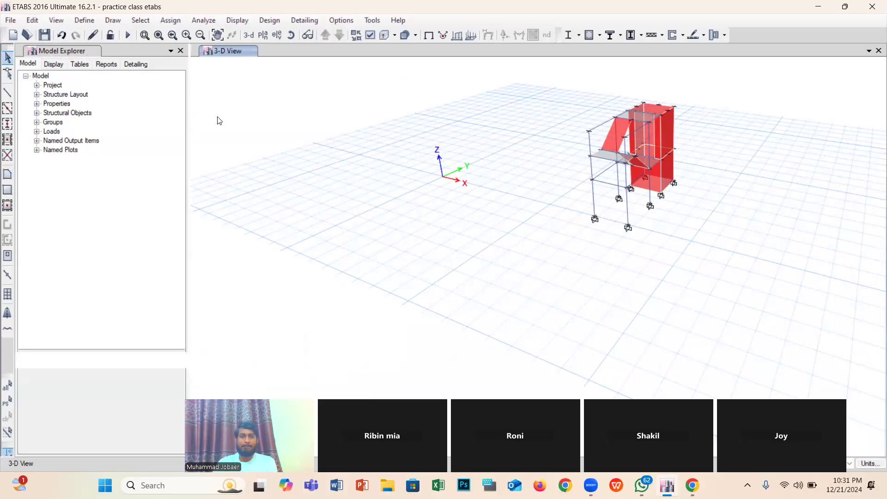
{"action": "right_click", "coordinate": [232, 97]}
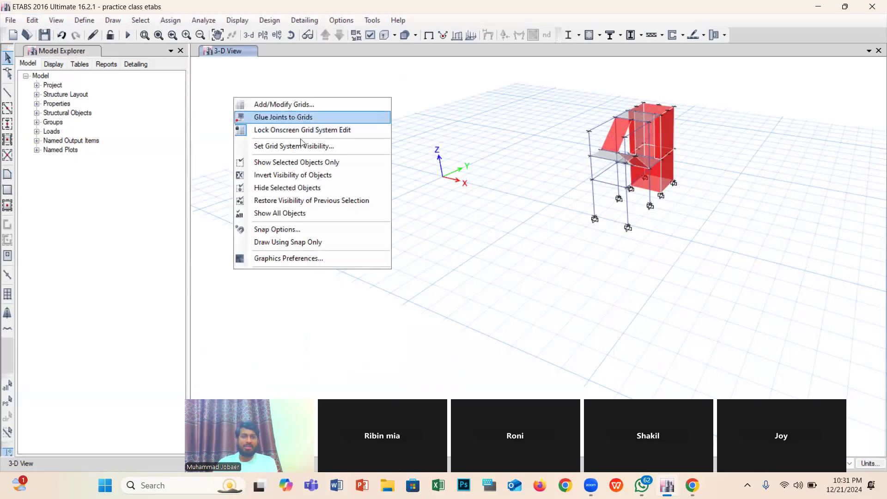
{"action": "left_click", "coordinate": [291, 163]}
{"action": "right_click", "coordinate": [256, 106]}
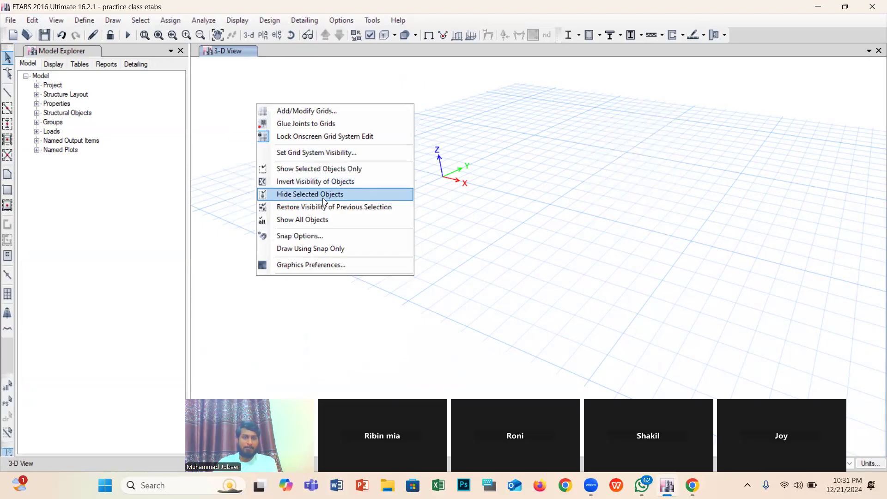
{"action": "left_click", "coordinate": [318, 154]}
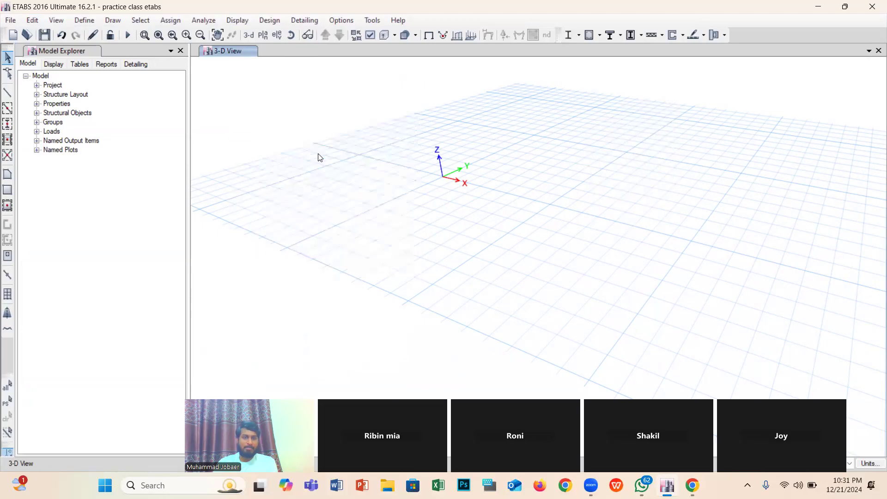
{"action": "right_click", "coordinate": [280, 91]}
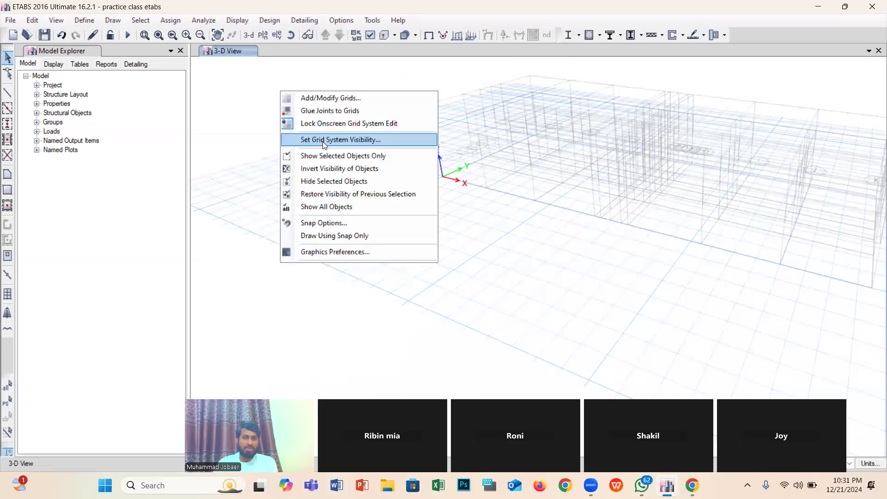
{"action": "left_click", "coordinate": [334, 206]}
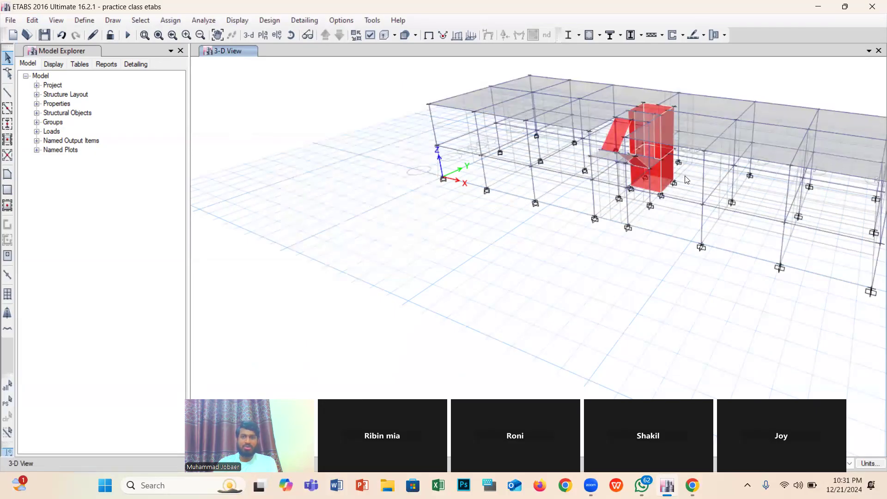
- Examine the new staircase and the adjacent red wall core within the full building from several 3D angles and distances
{"action": "scroll", "coordinate": [724, 167], "scroll_direction": "down", "scroll_amount": 5}
{"action": "scroll", "coordinate": [723, 166], "scroll_direction": "up", "scroll_amount": 5}
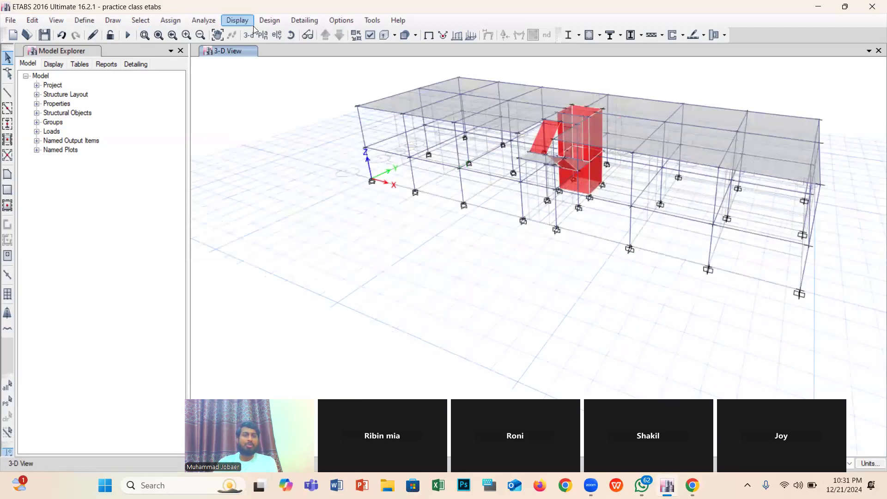
{"action": "left_click", "coordinate": [291, 35]}
{"action": "left_click_drag", "start_coordinate": [508, 174], "coordinate": [536, 158]}
{"action": "scroll", "coordinate": [536, 159], "scroll_direction": "up", "scroll_amount": 3}
{"action": "scroll", "coordinate": [612, 138], "scroll_direction": "down", "scroll_amount": 3}
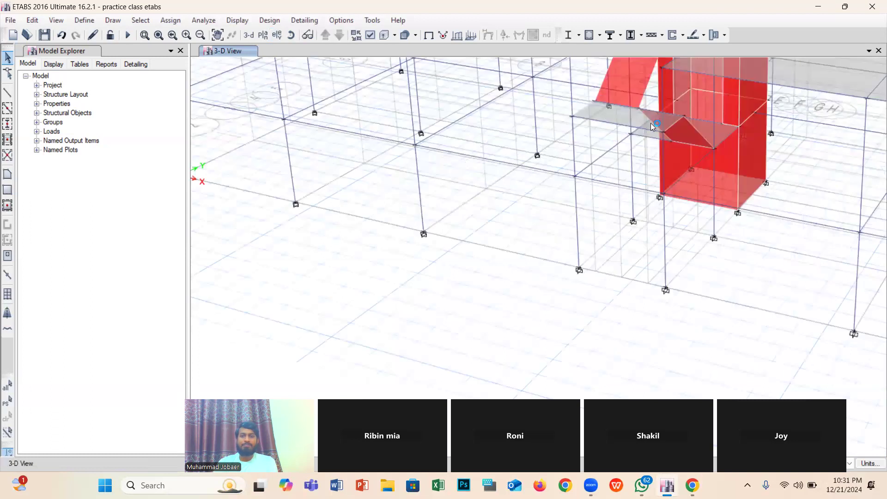
{"action": "scroll", "coordinate": [661, 102], "scroll_direction": "up", "scroll_amount": 4}
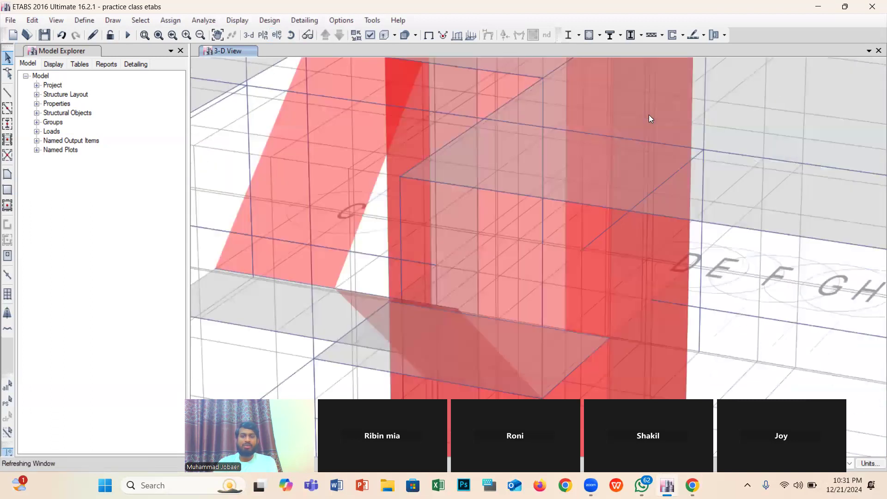
{"action": "scroll", "coordinate": [637, 134], "scroll_direction": "down", "scroll_amount": 5}
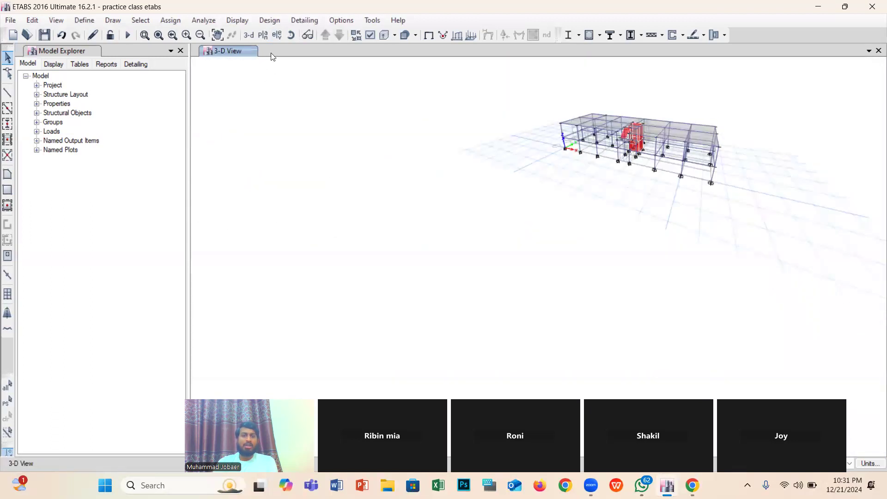
{"action": "left_click", "coordinate": [291, 35]}
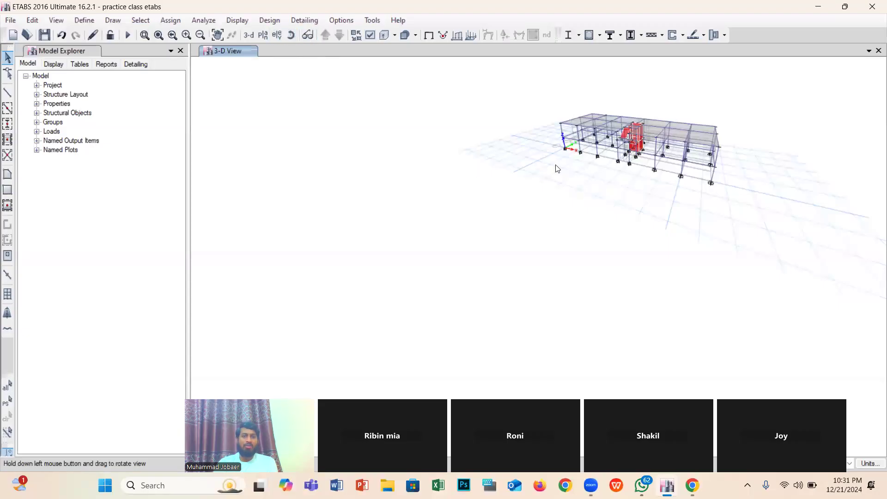
{"action": "left_click_drag", "start_coordinate": [589, 141], "coordinate": [682, 142]}
{"action": "scroll", "coordinate": [681, 134], "scroll_direction": "up", "scroll_amount": 6}
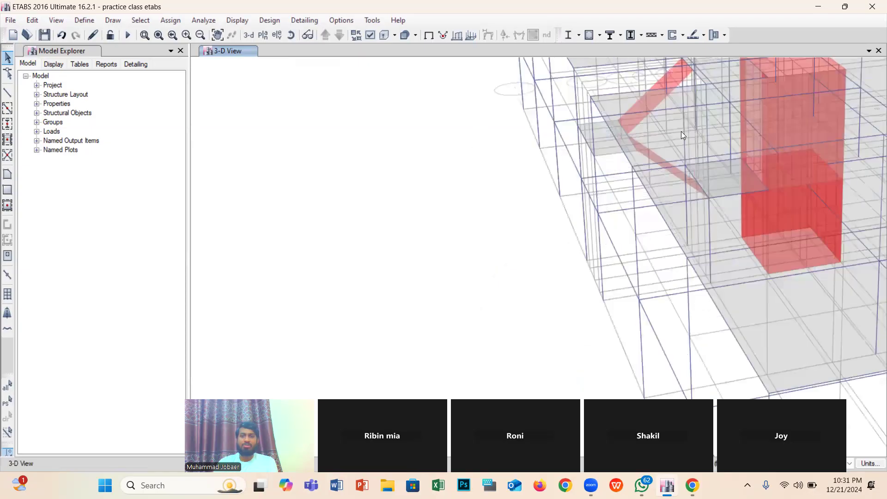
{"action": "scroll", "coordinate": [665, 140], "scroll_direction": "down", "scroll_amount": 8}
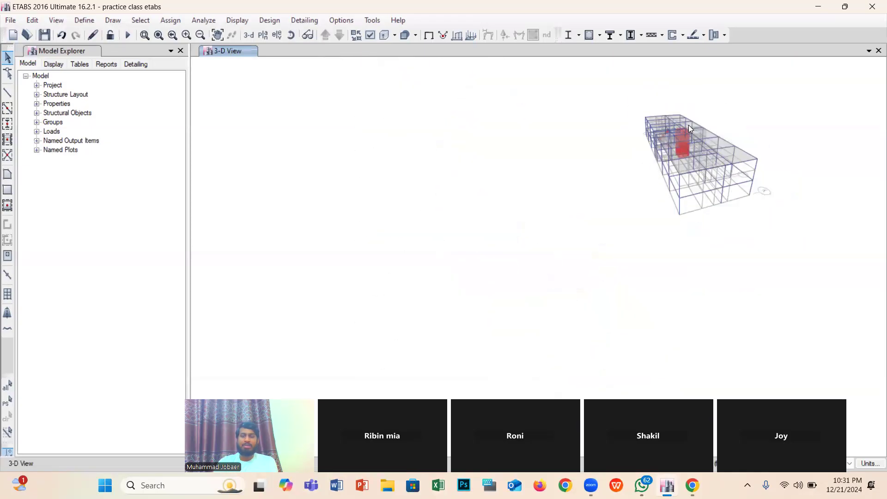
{"action": "scroll", "coordinate": [683, 132], "scroll_direction": "up", "scroll_amount": 6}
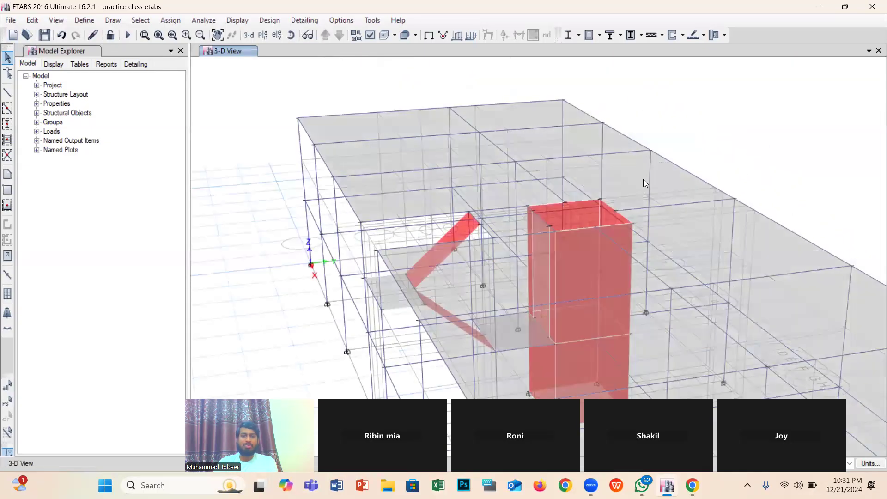
{"action": "scroll", "coordinate": [641, 183], "scroll_direction": "down", "scroll_amount": 2}
{"action": "scroll", "coordinate": [631, 223], "scroll_direction": "up", "scroll_amount": 4}
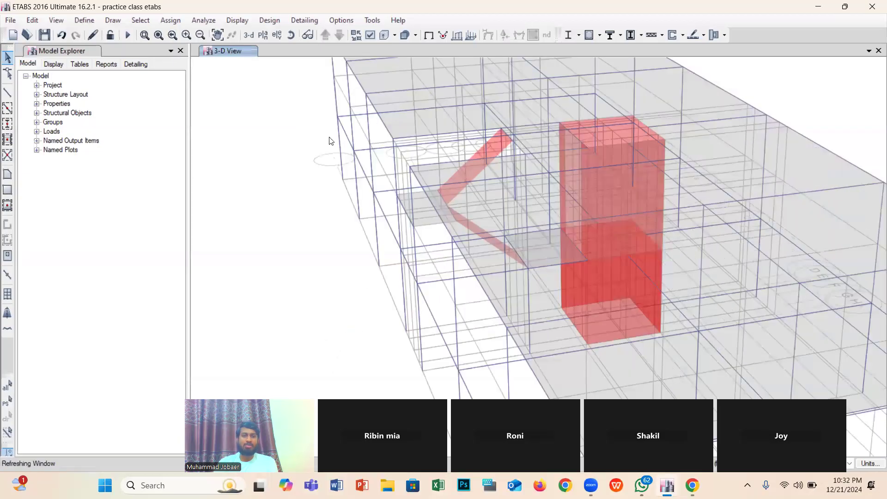
{"action": "left_click", "coordinate": [291, 35]}
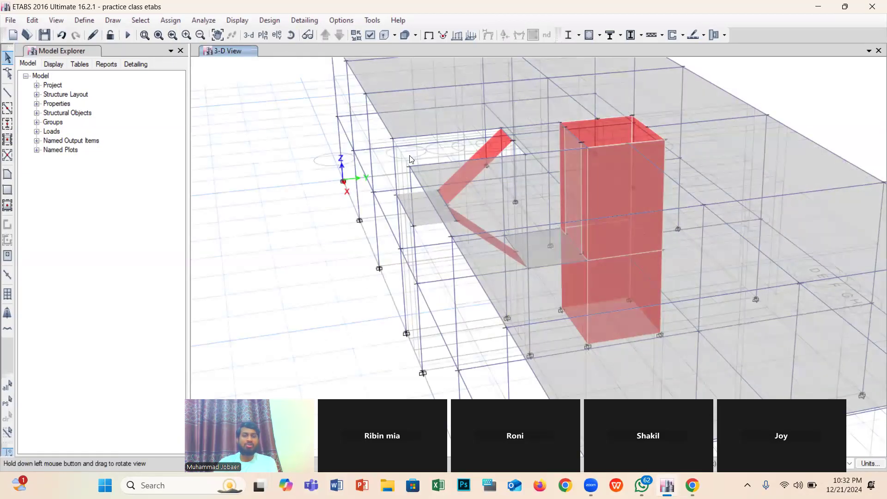
{"action": "left_click_drag", "start_coordinate": [430, 185], "coordinate": [317, 204]}
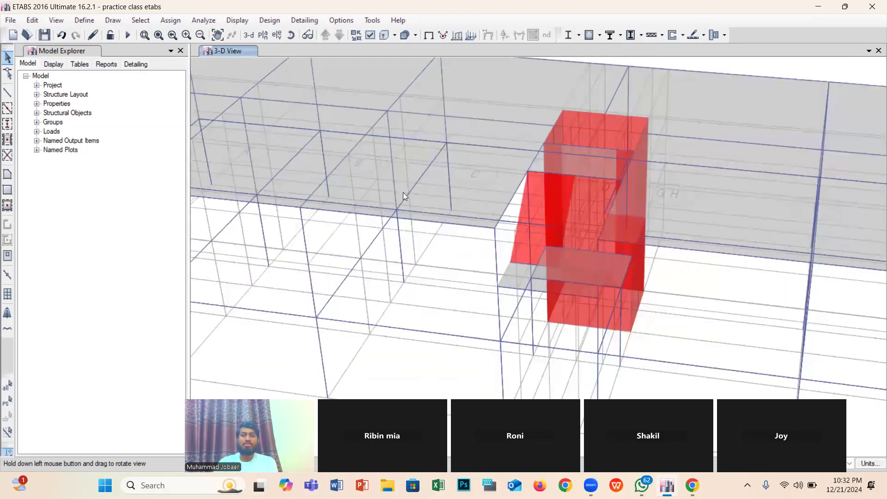
{"action": "left_click_drag", "start_coordinate": [402, 192], "coordinate": [405, 196]}
{"action": "scroll", "coordinate": [406, 202], "scroll_direction": "down", "scroll_amount": 8}
{"action": "scroll", "coordinate": [407, 203], "scroll_direction": "up", "scroll_amount": 1}
{"action": "scroll", "coordinate": [406, 203], "scroll_direction": "up", "scroll_amount": 3}
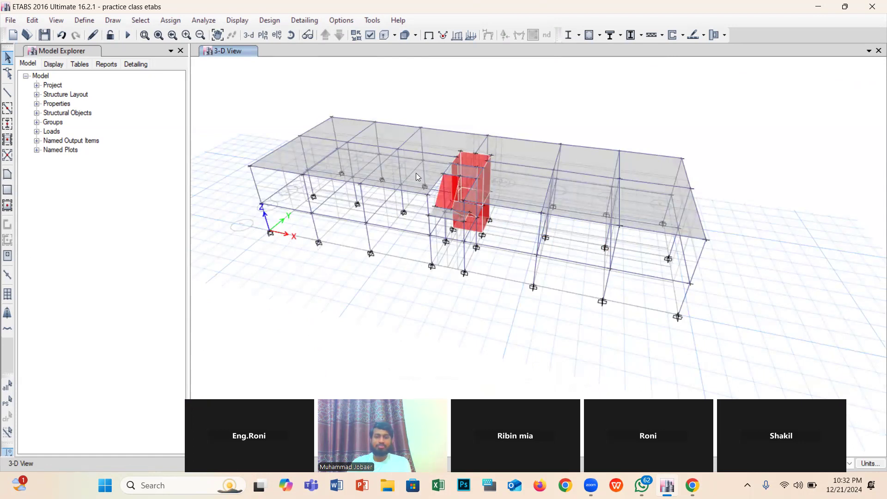
{"action": "scroll", "coordinate": [413, 200], "scroll_direction": "up", "scroll_amount": 3}
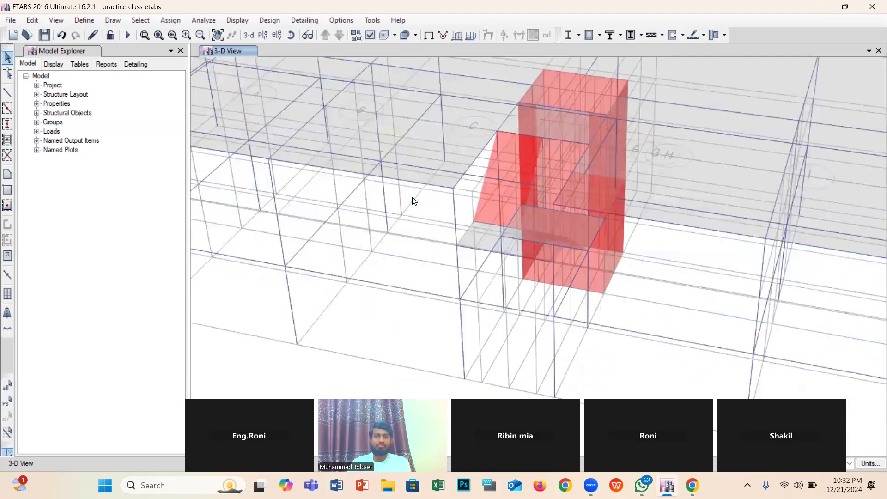
{"action": "scroll", "coordinate": [412, 197], "scroll_direction": "down", "scroll_amount": 3}
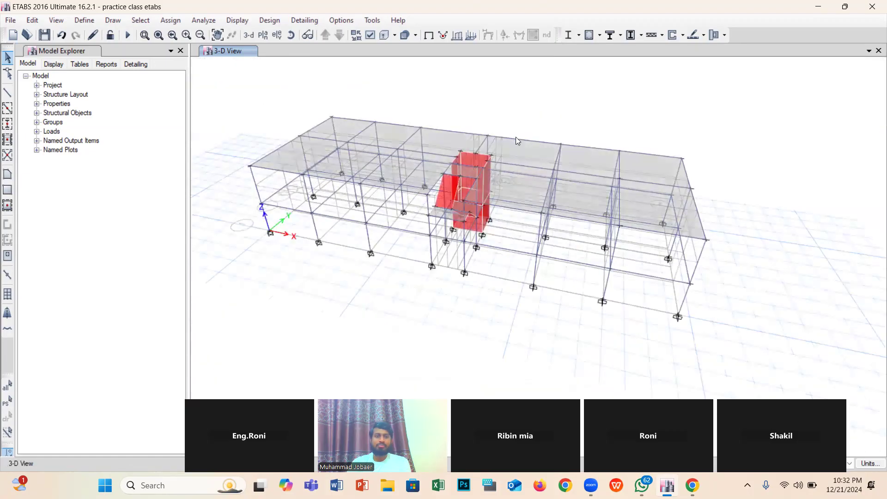
{"action": "scroll", "coordinate": [431, 174], "scroll_direction": "up", "scroll_amount": 5}
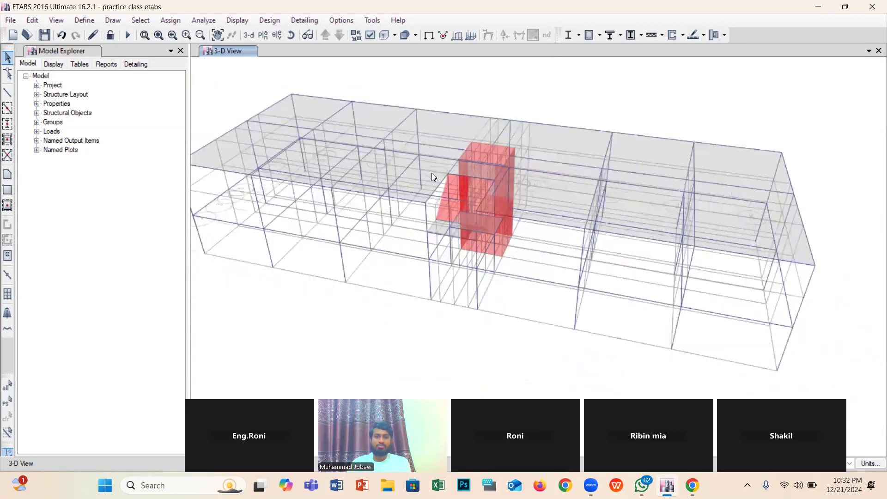
{"action": "scroll", "coordinate": [432, 176], "scroll_direction": "down", "scroll_amount": 5}
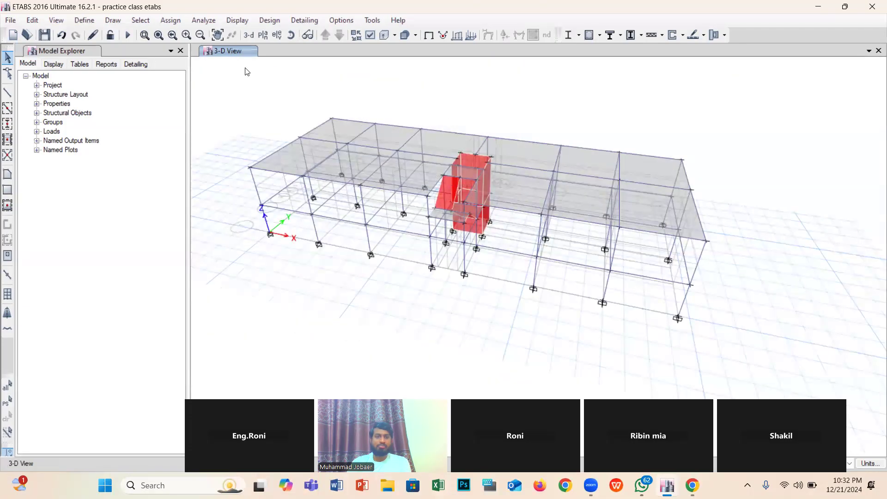
{"action": "left_click", "coordinate": [290, 35]}
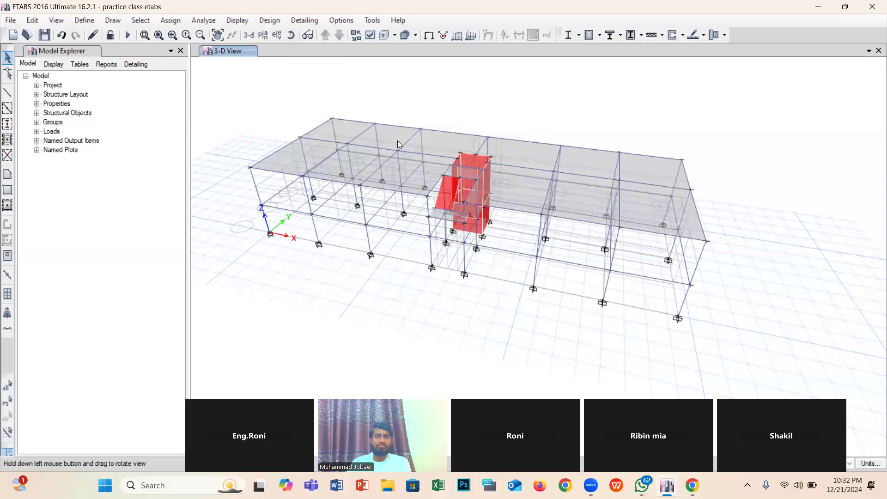
{"action": "left_click_drag", "start_coordinate": [421, 170], "coordinate": [474, 150]}
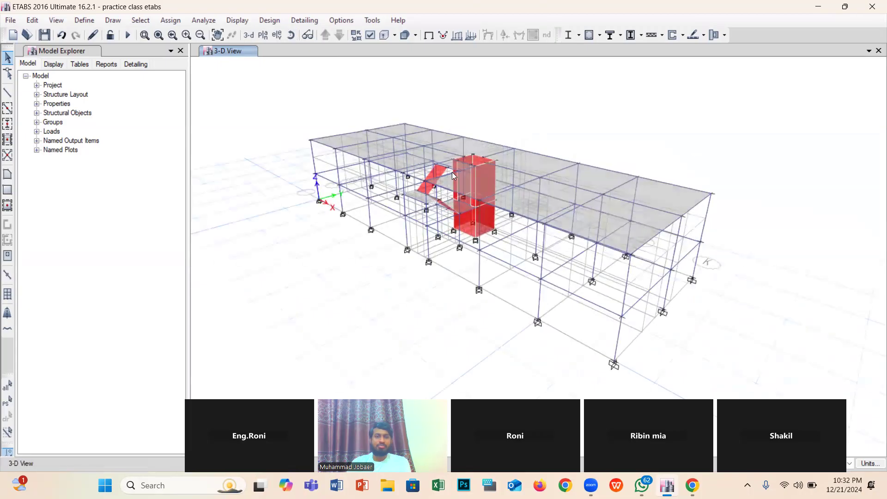
{"action": "scroll", "coordinate": [452, 172], "scroll_direction": "up", "scroll_amount": 3}
{"action": "scroll", "coordinate": [452, 177], "scroll_direction": "down", "scroll_amount": 3}
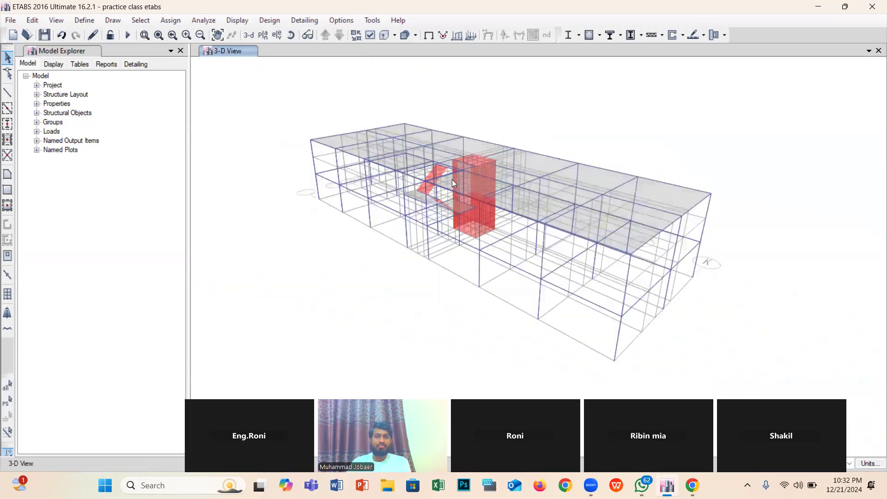
{"action": "scroll", "coordinate": [441, 202], "scroll_direction": "up", "scroll_amount": 3}
{"action": "scroll", "coordinate": [441, 201], "scroll_direction": "down", "scroll_amount": 3}
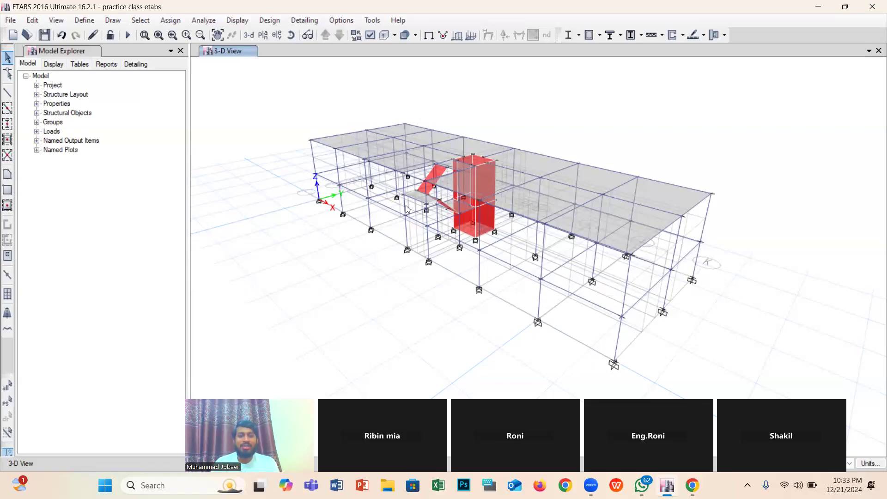
- Review the heights and elevations of Story1, Story2 and Base in the building's story data
{"action": "right_click", "coordinate": [290, 91]}
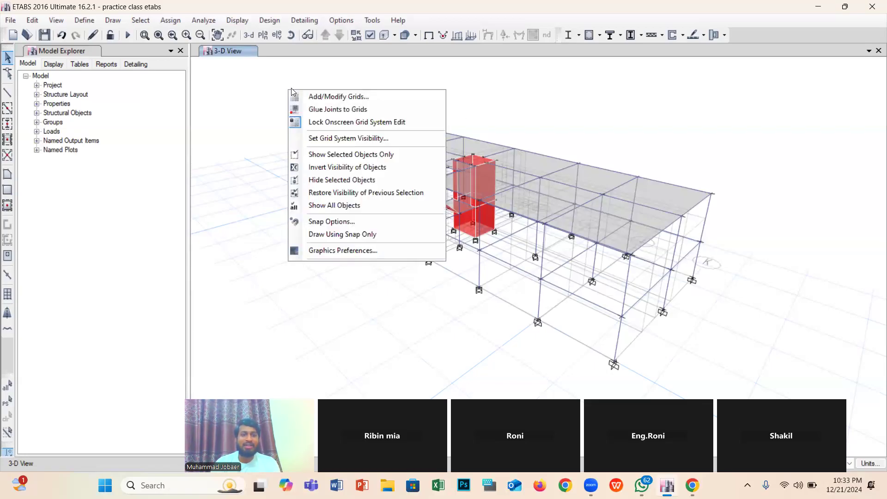
{"action": "left_click", "coordinate": [345, 128]}
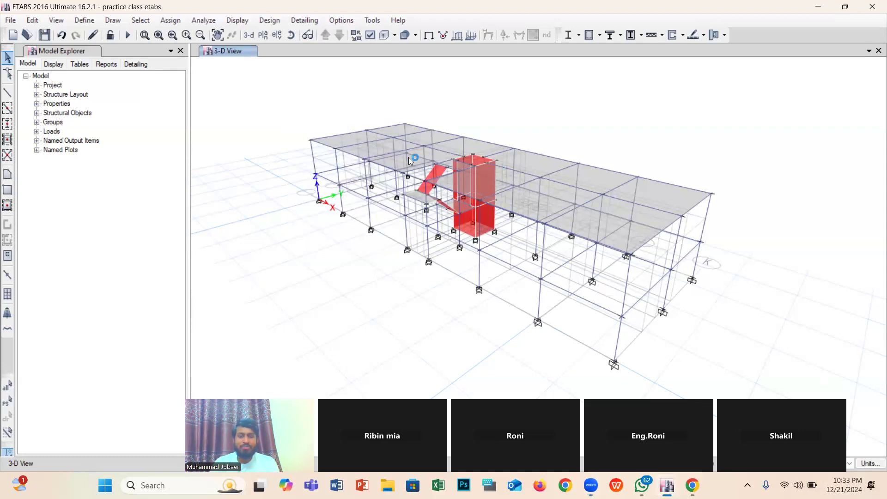
{"action": "right_click", "coordinate": [275, 106]}
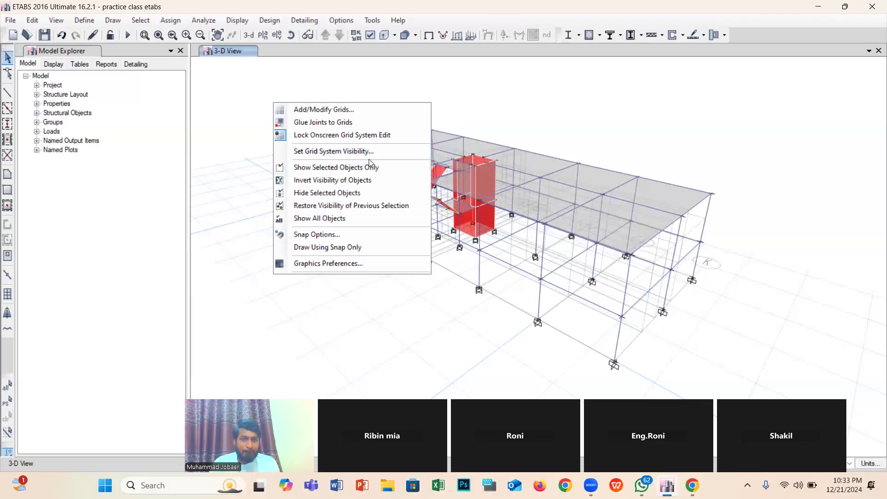
{"action": "left_click", "coordinate": [351, 109]}
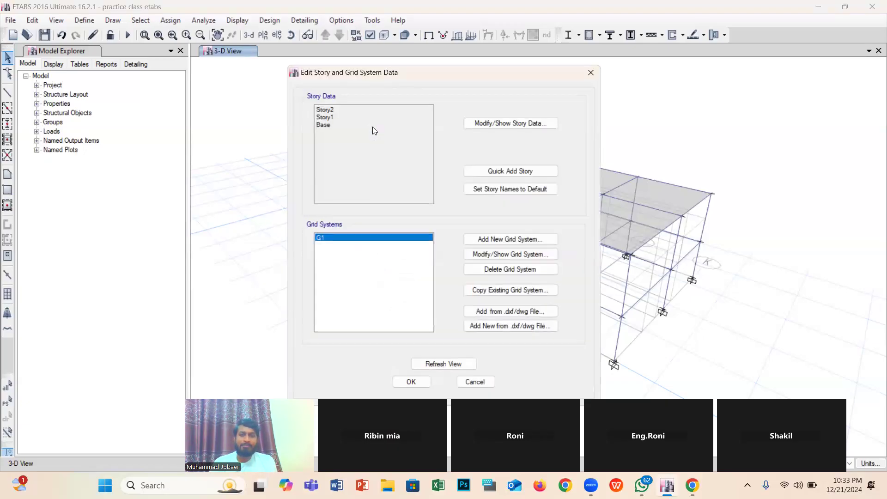
{"action": "left_click", "coordinate": [494, 123]}
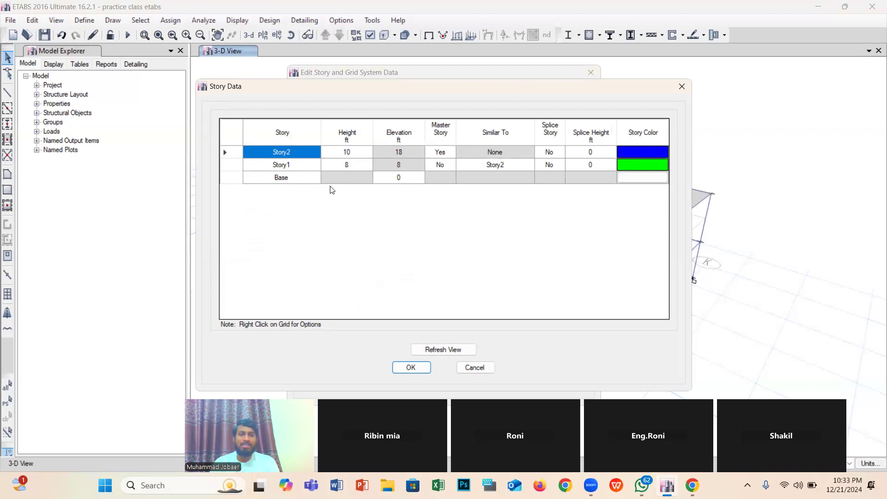
{"action": "left_click", "coordinate": [402, 368]}
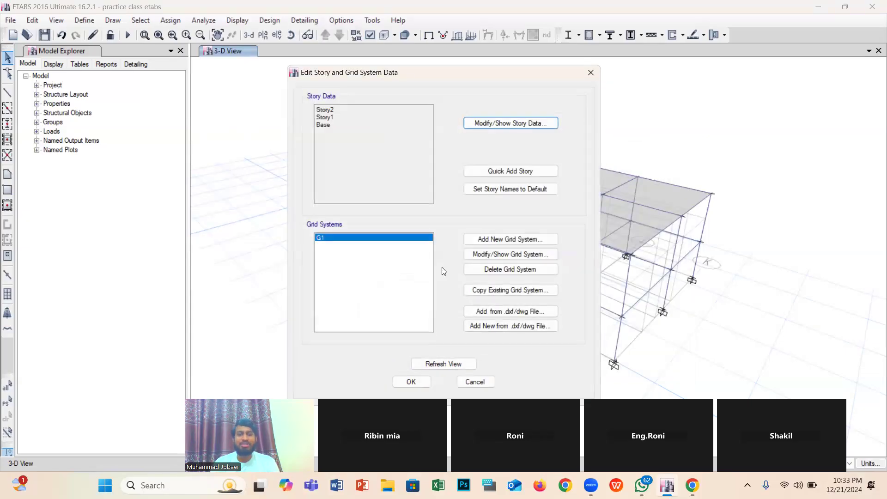
{"action": "left_click", "coordinate": [424, 382]}
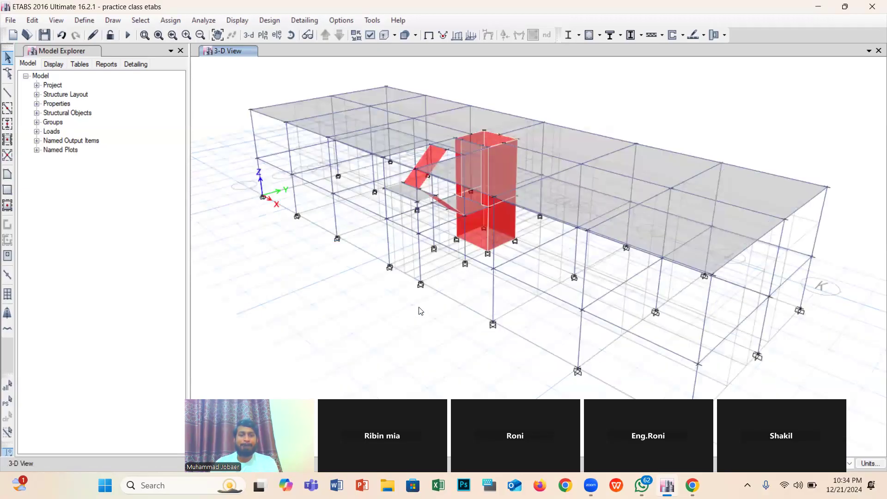
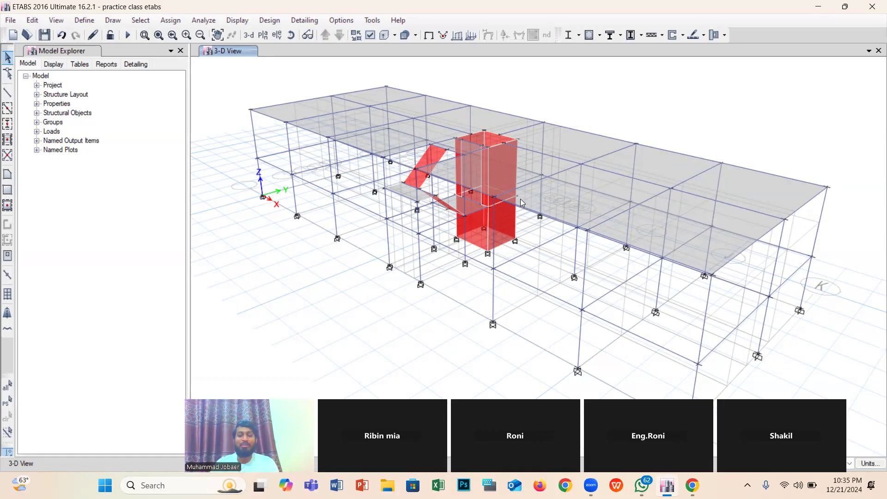
{"action": "scroll", "coordinate": [517, 208], "scroll_direction": "down", "scroll_amount": 3}
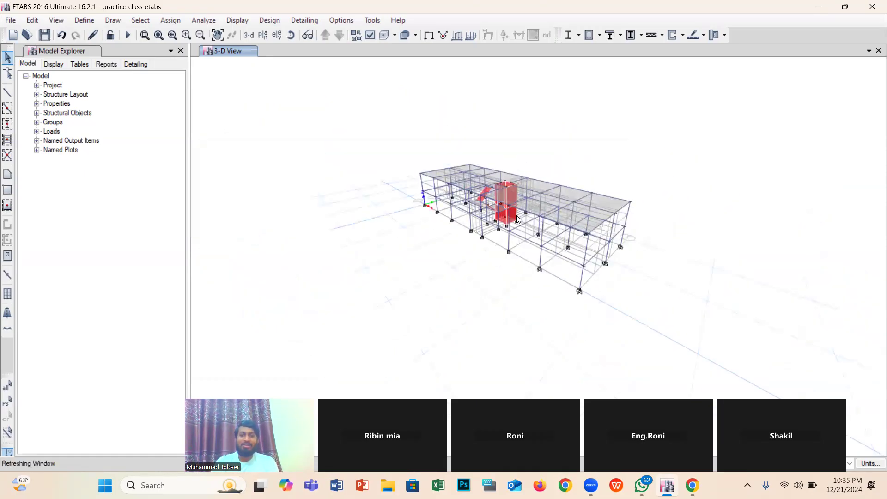
- Examine the landing slab and the two waist slab flights up close beside the red wall core
{"action": "scroll", "coordinate": [516, 216], "scroll_direction": "up", "scroll_amount": 5}
{"action": "scroll", "coordinate": [513, 217], "scroll_direction": "down", "scroll_amount": 4}
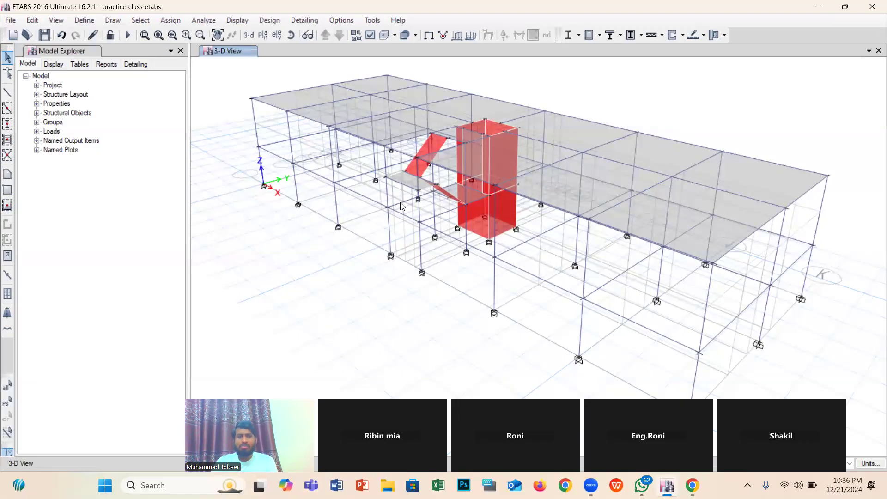
{"action": "scroll", "coordinate": [400, 202], "scroll_direction": "up", "scroll_amount": 3}
{"action": "scroll", "coordinate": [401, 199], "scroll_direction": "down", "scroll_amount": 3}
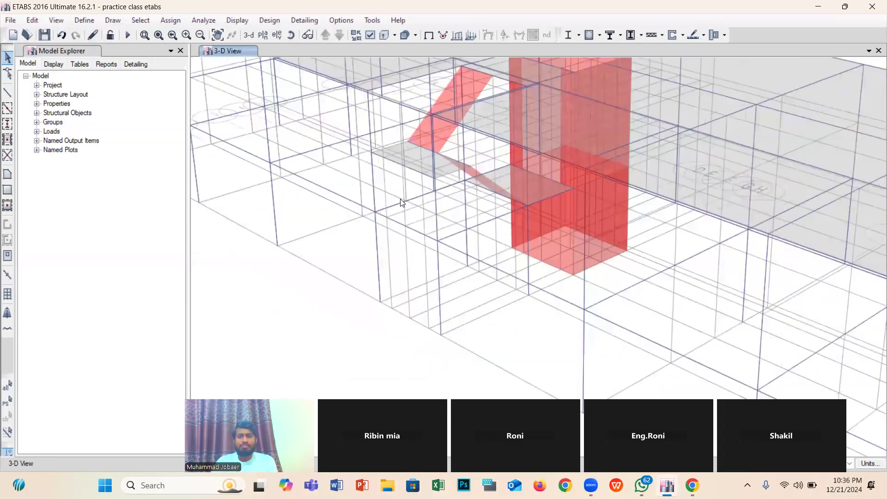
{"action": "scroll", "coordinate": [400, 182], "scroll_direction": "up", "scroll_amount": 3}
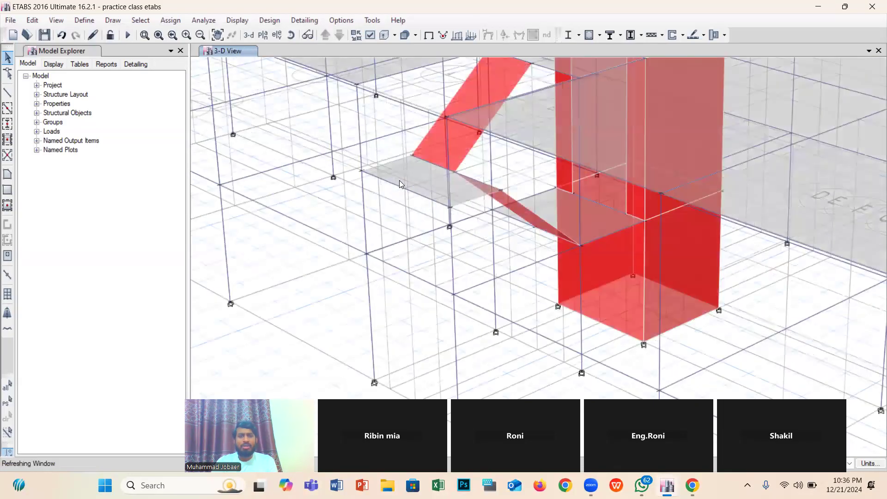
{"action": "scroll", "coordinate": [400, 183], "scroll_direction": "down", "scroll_amount": 3}
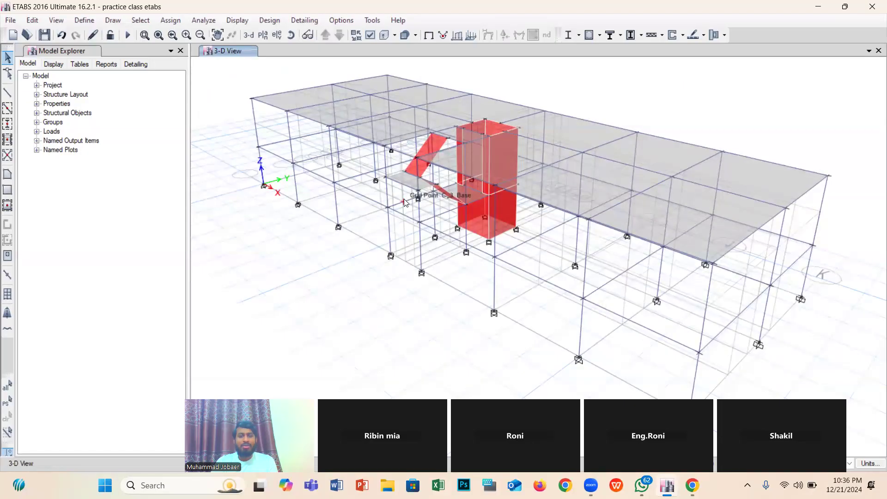
{"action": "scroll", "coordinate": [404, 202], "scroll_direction": "up", "scroll_amount": 3}
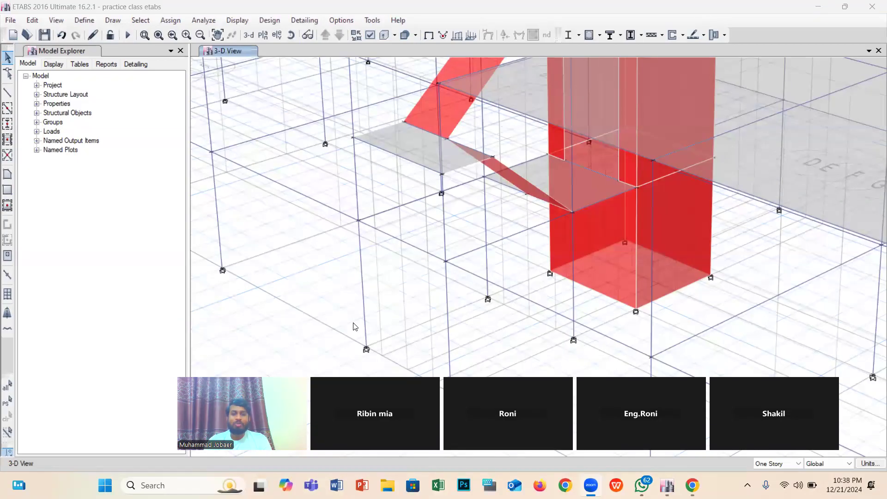
{"action": "scroll", "coordinate": [403, 257], "scroll_direction": "down", "scroll_amount": 10}
{"action": "scroll", "coordinate": [403, 265], "scroll_direction": "up", "scroll_amount": 5}
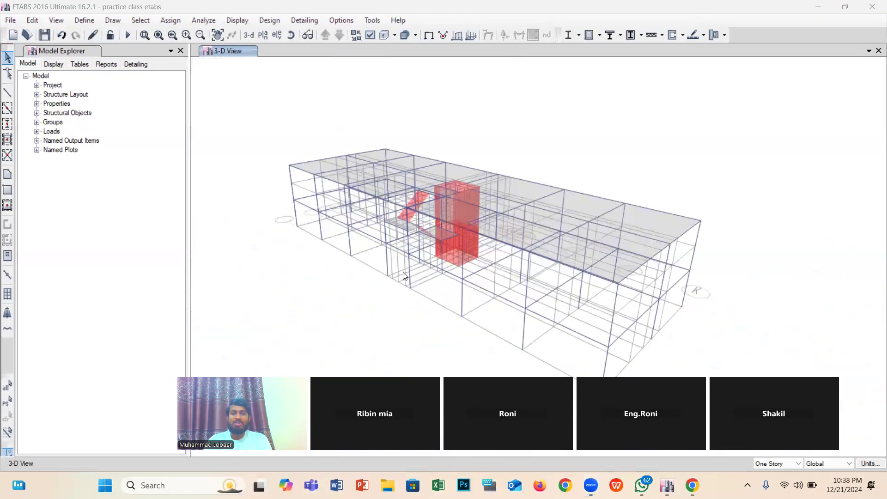
{"action": "scroll", "coordinate": [404, 272], "scroll_direction": "down", "scroll_amount": 5}
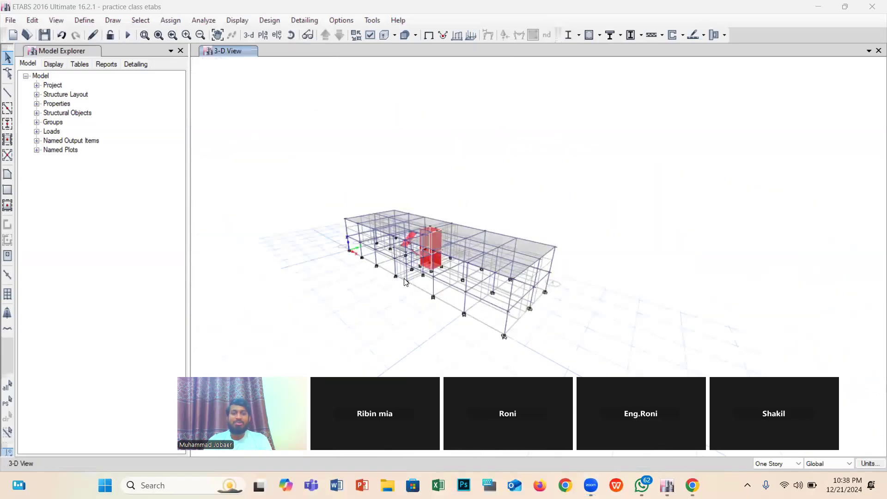
{"action": "scroll", "coordinate": [405, 278], "scroll_direction": "up", "scroll_amount": 5}
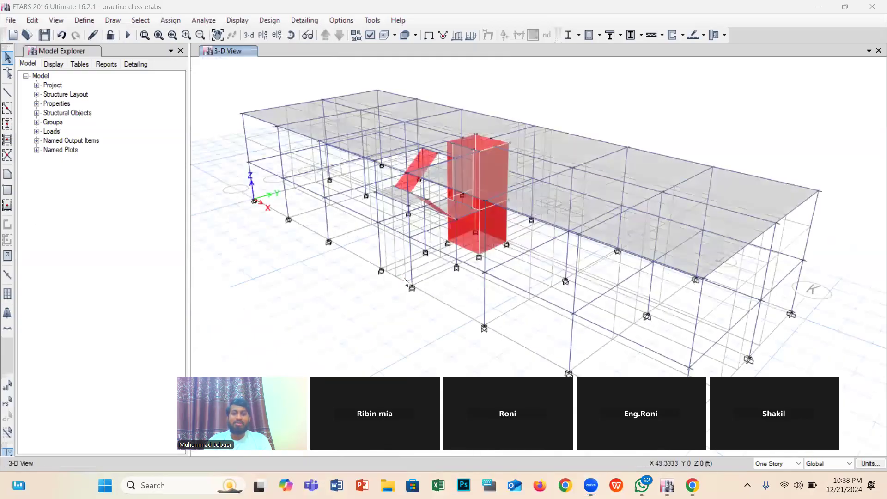
{"action": "scroll", "coordinate": [404, 286], "scroll_direction": "down", "scroll_amount": 5}
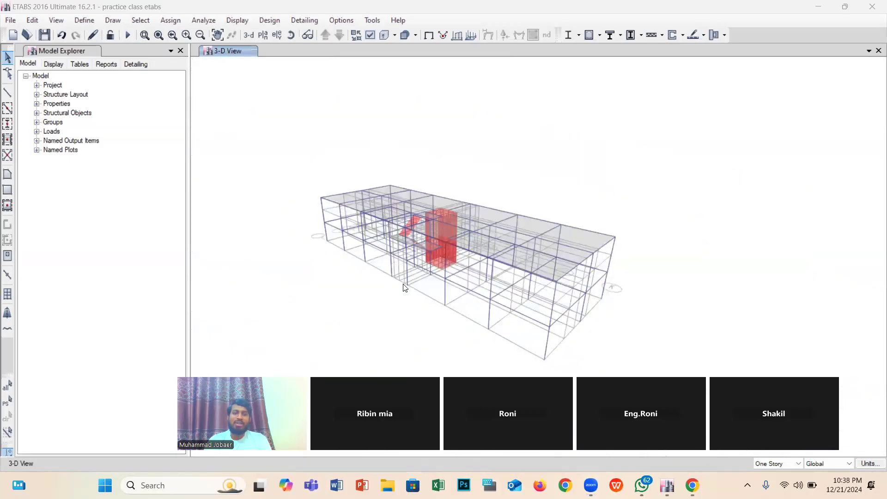
{"action": "scroll", "coordinate": [401, 307], "scroll_direction": "up", "scroll_amount": 5}
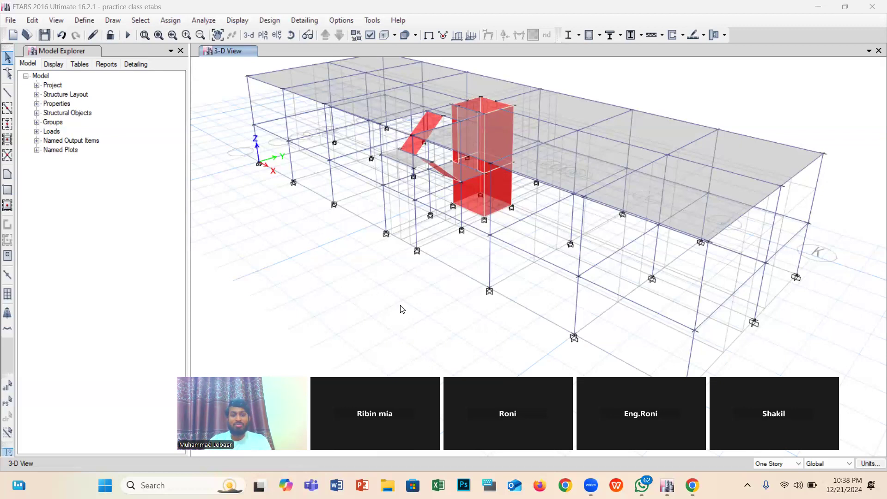
{"action": "scroll", "coordinate": [326, 339], "scroll_direction": "down", "scroll_amount": 5}
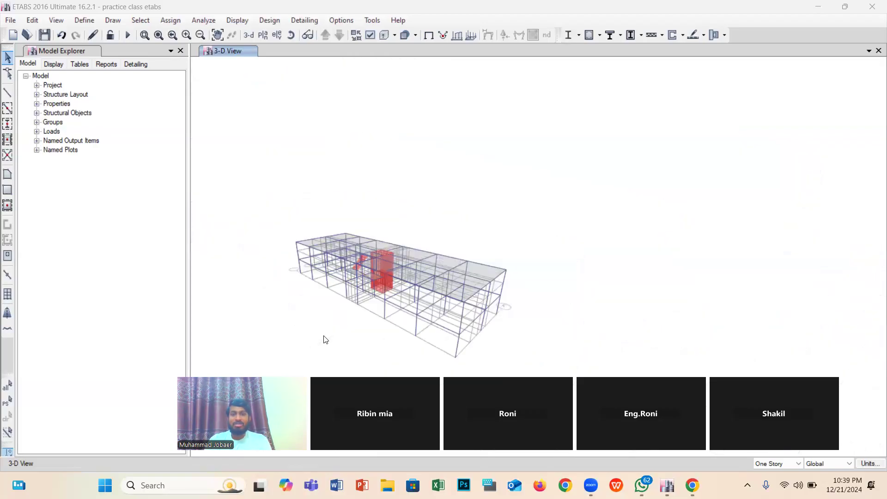
{"action": "scroll", "coordinate": [333, 337], "scroll_direction": "up", "scroll_amount": 5}
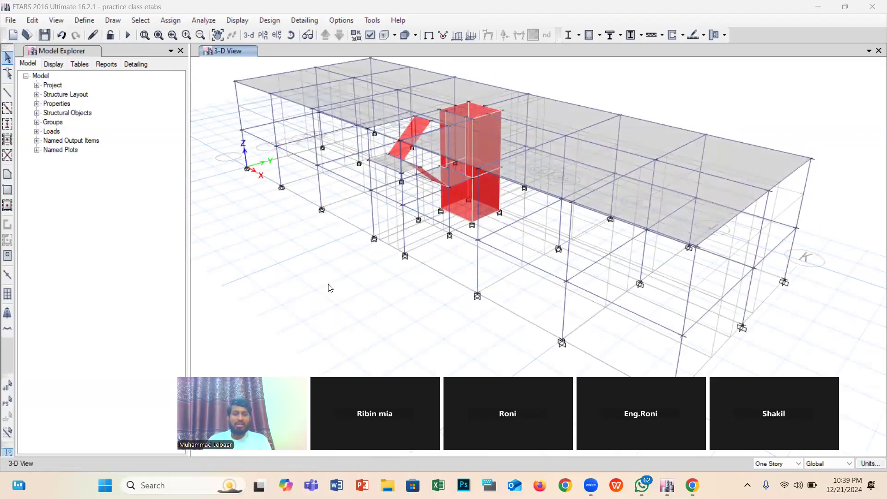
{"action": "scroll", "coordinate": [331, 285], "scroll_direction": "down", "scroll_amount": 4}
{"action": "scroll", "coordinate": [365, 281], "scroll_direction": "up", "scroll_amount": 4}
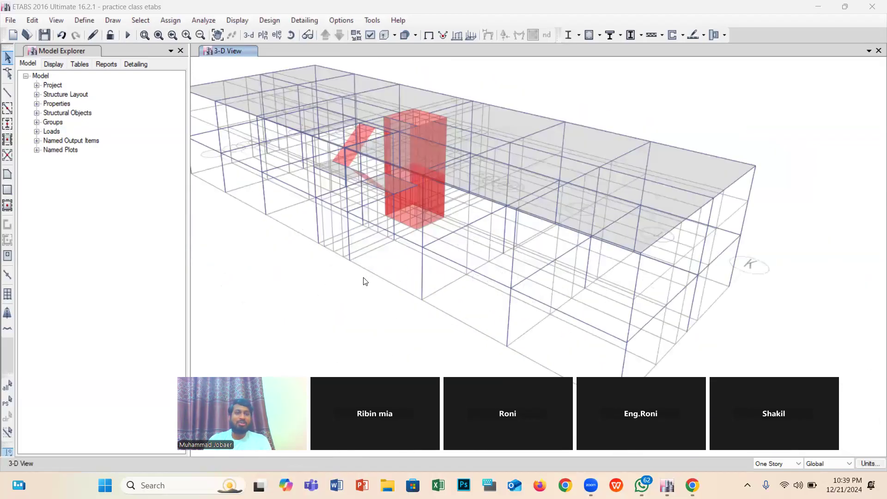
{"action": "scroll", "coordinate": [365, 281], "scroll_direction": "down", "scroll_amount": 4}
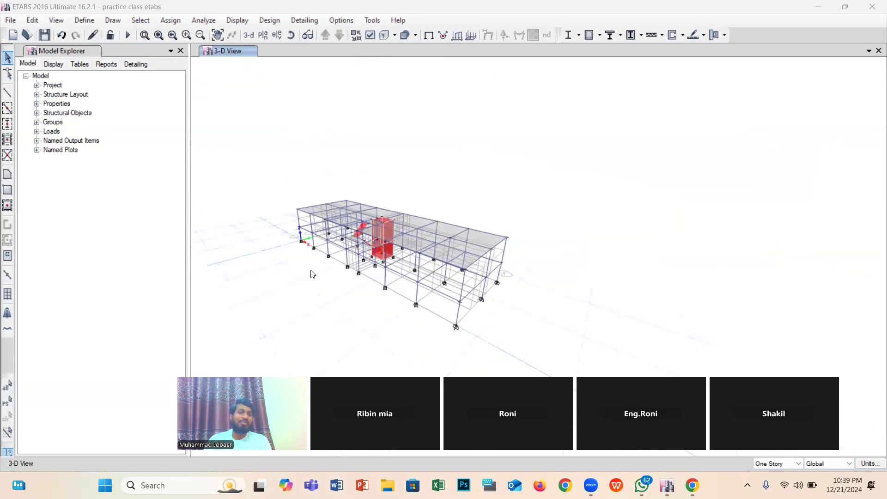
{"action": "scroll", "coordinate": [313, 274], "scroll_direction": "up", "scroll_amount": 3}
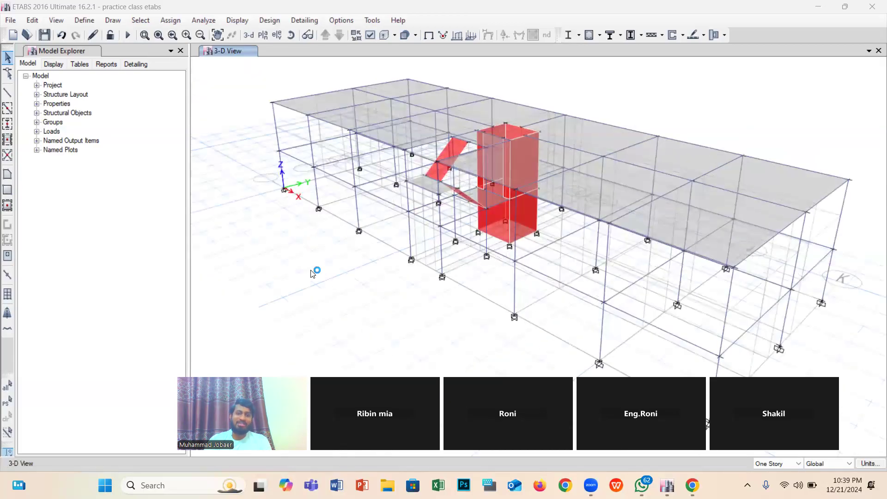
{"action": "scroll", "coordinate": [356, 265], "scroll_direction": "down", "scroll_amount": 3}
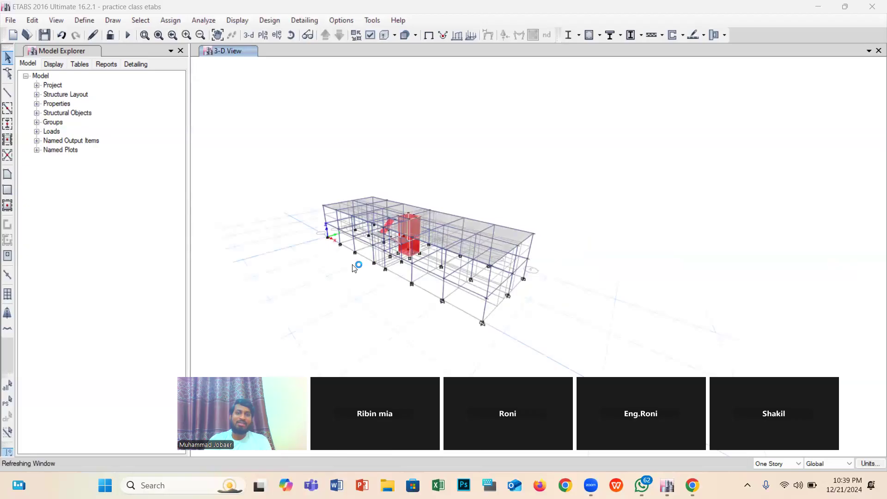
{"action": "scroll", "coordinate": [357, 263], "scroll_direction": "up", "scroll_amount": 3}
{"action": "scroll", "coordinate": [447, 311], "scroll_direction": "down", "scroll_amount": 6}
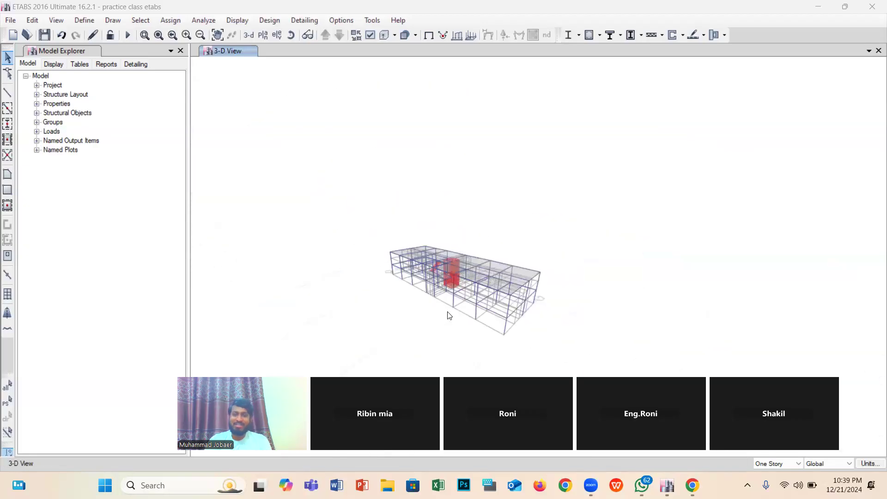
{"action": "scroll", "coordinate": [448, 314], "scroll_direction": "up", "scroll_amount": 3}
{"action": "scroll", "coordinate": [443, 310], "scroll_direction": "up", "scroll_amount": 5}
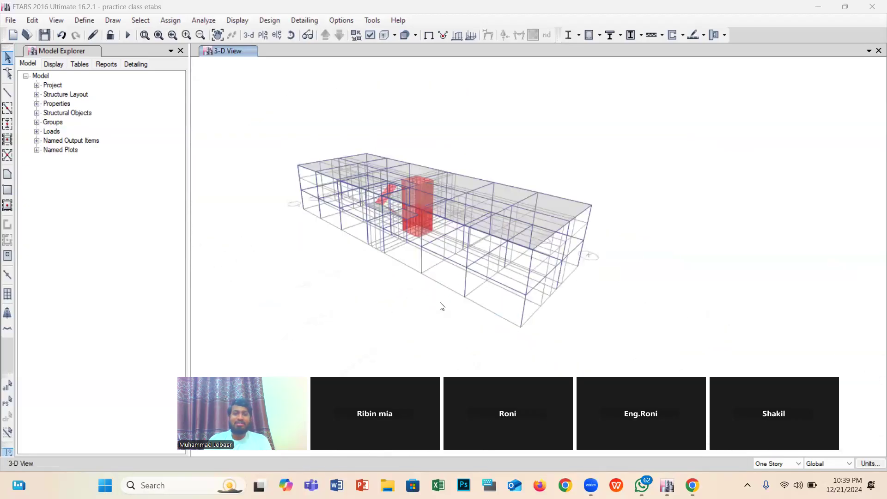
{"action": "scroll", "coordinate": [442, 306], "scroll_direction": "down", "scroll_amount": 4}
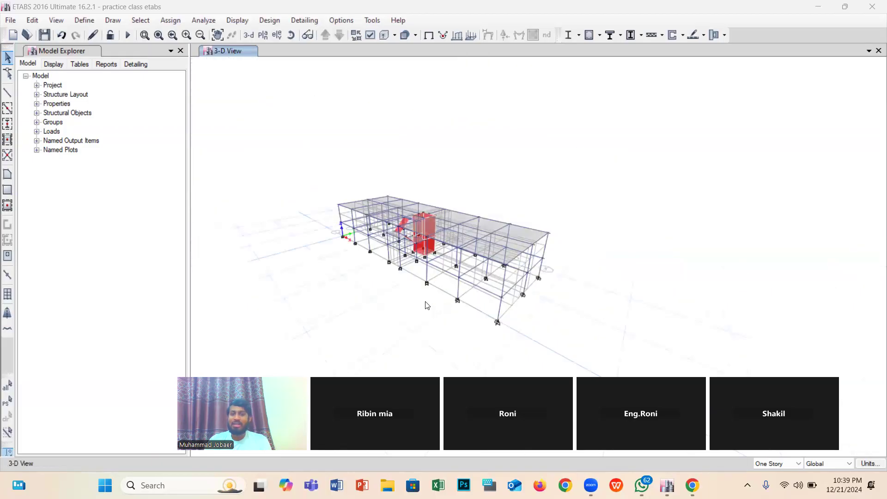
{"action": "scroll", "coordinate": [395, 304], "scroll_direction": "up", "scroll_amount": 2}
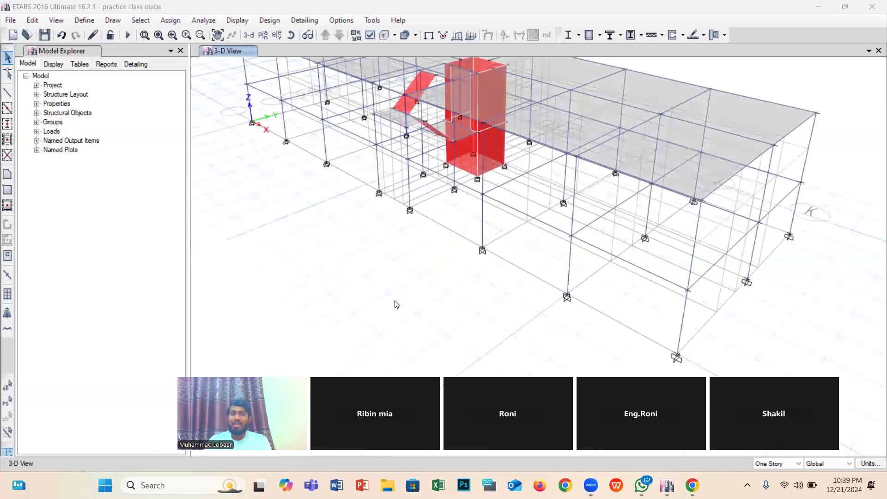
{"action": "scroll", "coordinate": [395, 304], "scroll_direction": "down", "scroll_amount": 3}
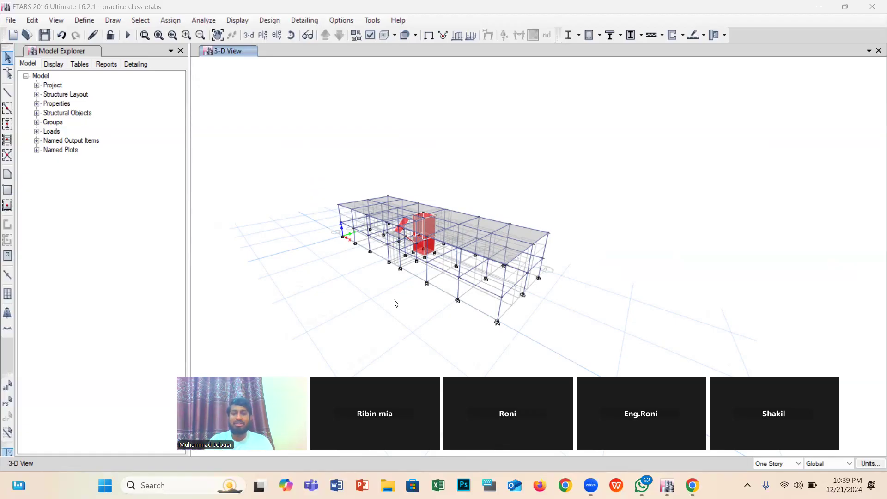
{"action": "scroll", "coordinate": [401, 283], "scroll_direction": "up", "scroll_amount": 3}
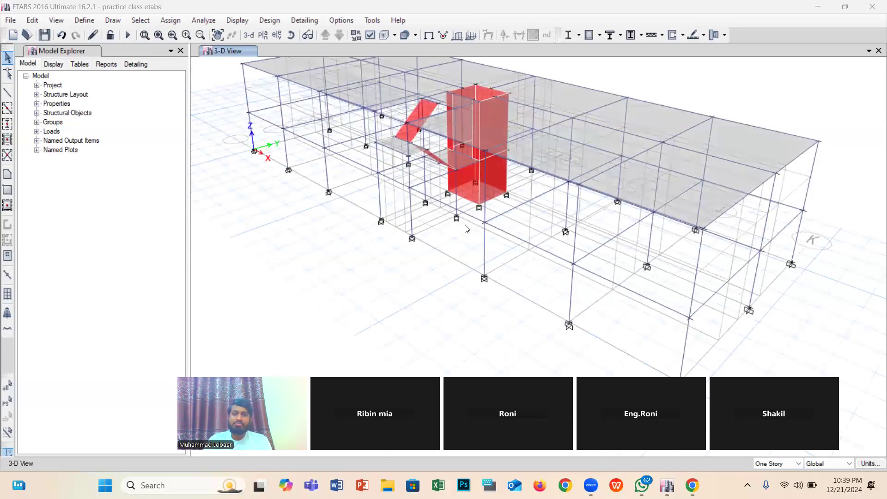
{"action": "scroll", "coordinate": [465, 228], "scroll_direction": "down", "scroll_amount": 3}
{"action": "scroll", "coordinate": [464, 228], "scroll_direction": "up", "scroll_amount": 3}
{"action": "scroll", "coordinate": [465, 228], "scroll_direction": "down", "scroll_amount": 5}
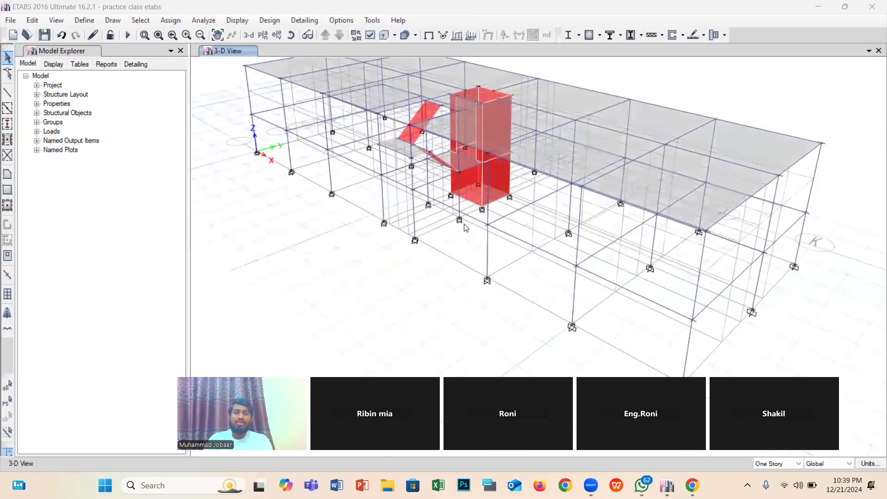
{"action": "scroll", "coordinate": [465, 228], "scroll_direction": "up", "scroll_amount": 5}
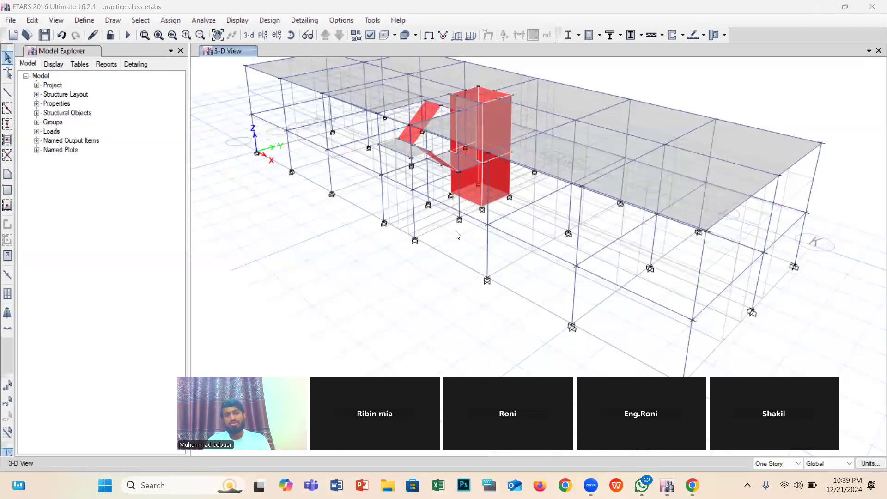
{"action": "scroll", "coordinate": [387, 227], "scroll_direction": "down", "scroll_amount": 4}
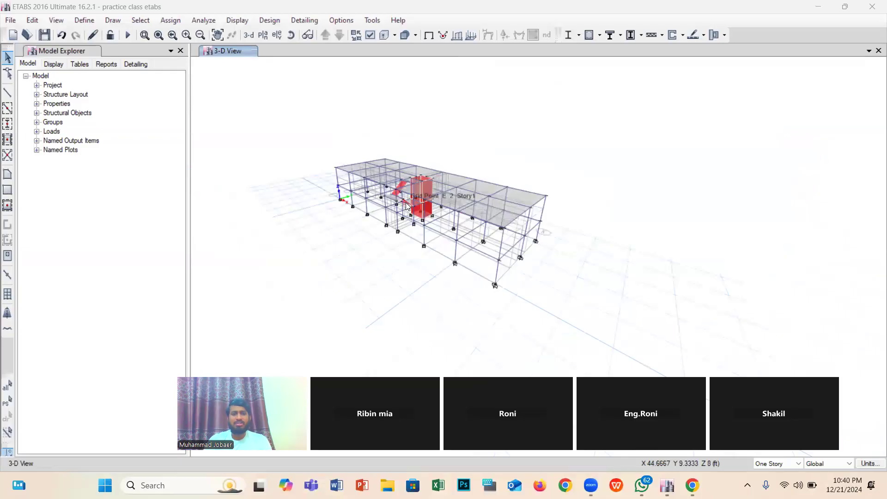
{"action": "scroll", "coordinate": [406, 202], "scroll_direction": "up", "scroll_amount": 4}
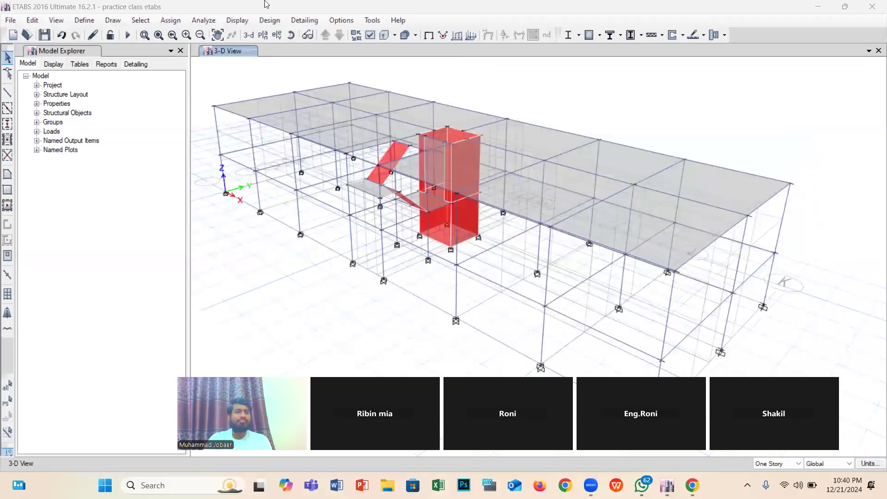
- Examine the staircase and wall core within the whole building from a rotated, lower 3D angle
{"action": "left_click", "coordinate": [289, 37]}
{"action": "left_click_drag", "start_coordinate": [475, 206], "coordinate": [430, 203]}
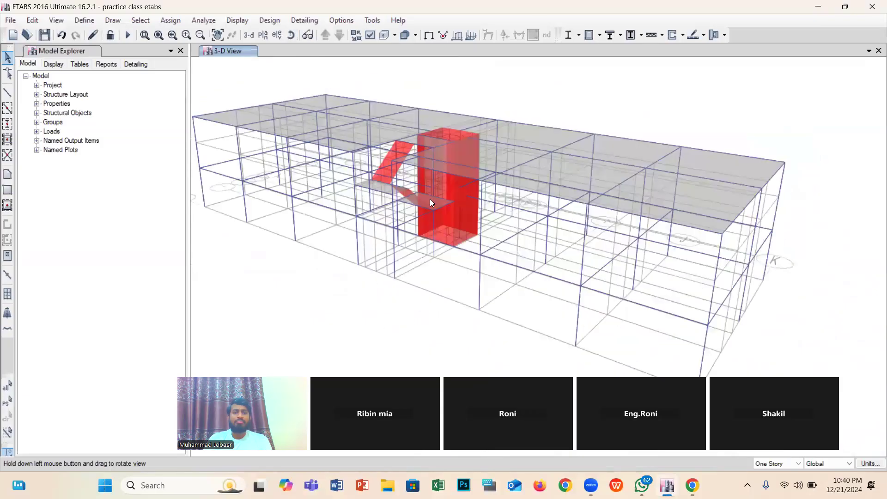
{"action": "scroll", "coordinate": [429, 199], "scroll_direction": "down", "scroll_amount": 5}
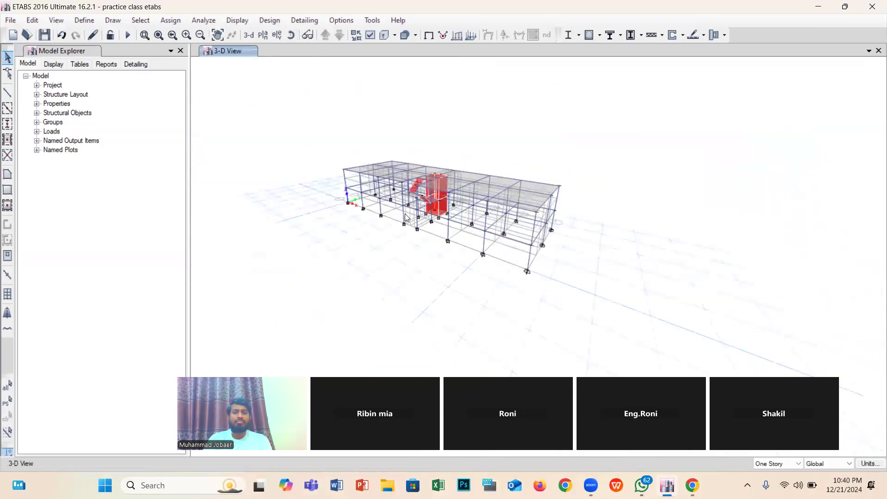
{"action": "scroll", "coordinate": [405, 213], "scroll_direction": "up", "scroll_amount": 3}
{"action": "scroll", "coordinate": [407, 217], "scroll_direction": "up", "scroll_amount": 2}
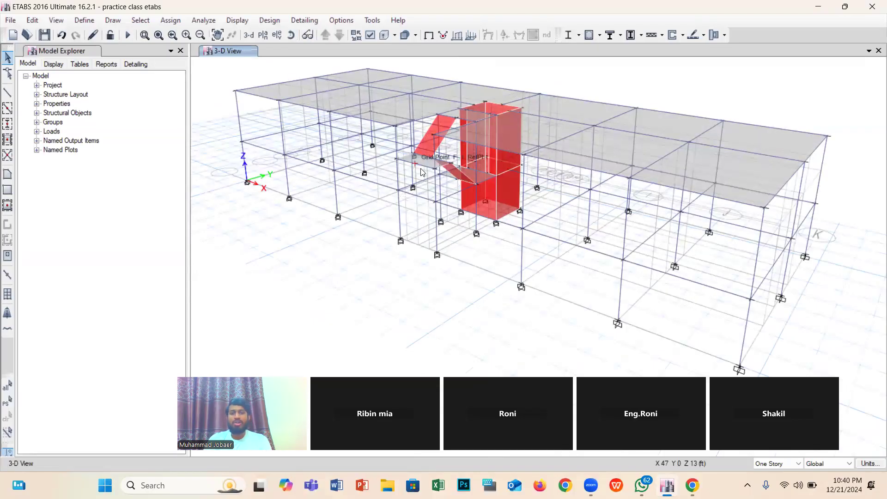
{"action": "scroll", "coordinate": [418, 168], "scroll_direction": "down", "scroll_amount": 4}
{"action": "scroll", "coordinate": [442, 180], "scroll_direction": "up", "scroll_amount": 4}
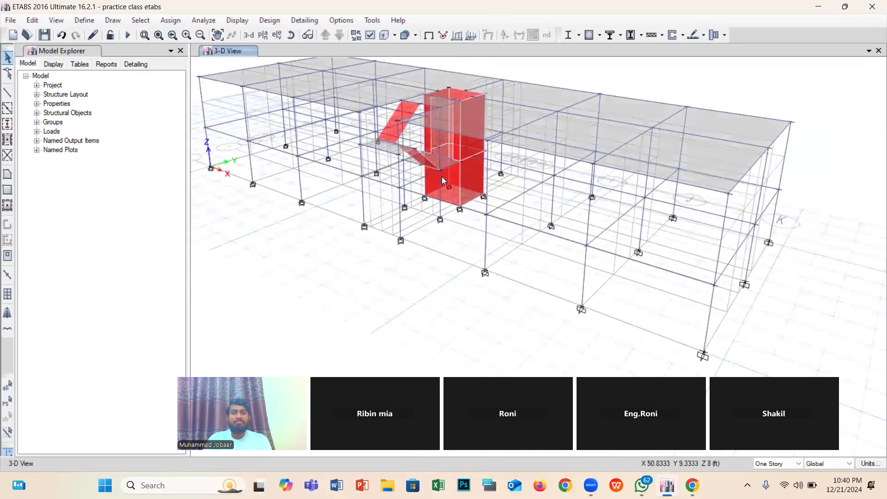
{"action": "scroll", "coordinate": [399, 148], "scroll_direction": "down", "scroll_amount": 4}
{"action": "scroll", "coordinate": [399, 148], "scroll_direction": "up", "scroll_amount": 2}
{"action": "scroll", "coordinate": [399, 148], "scroll_direction": "up", "scroll_amount": 2}
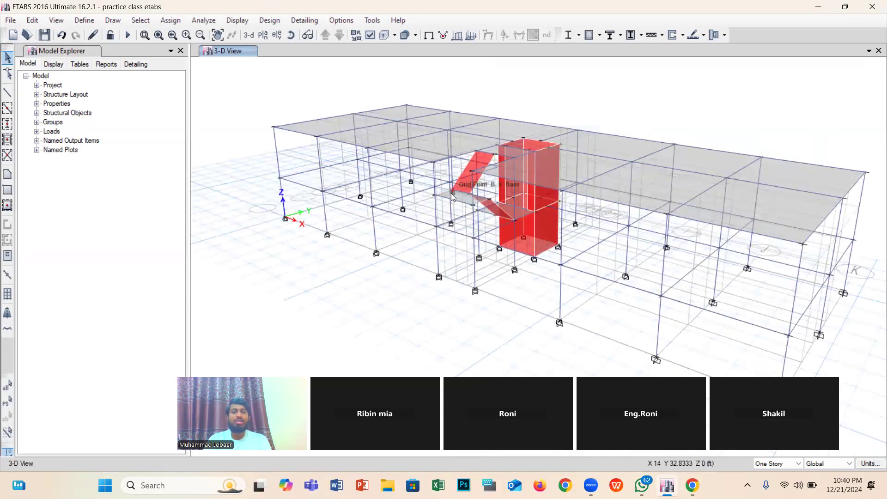
{"action": "scroll", "coordinate": [428, 193], "scroll_direction": "down", "scroll_amount": 3}
{"action": "scroll", "coordinate": [465, 207], "scroll_direction": "up", "scroll_amount": 1}
{"action": "scroll", "coordinate": [464, 204], "scroll_direction": "up", "scroll_amount": 2}
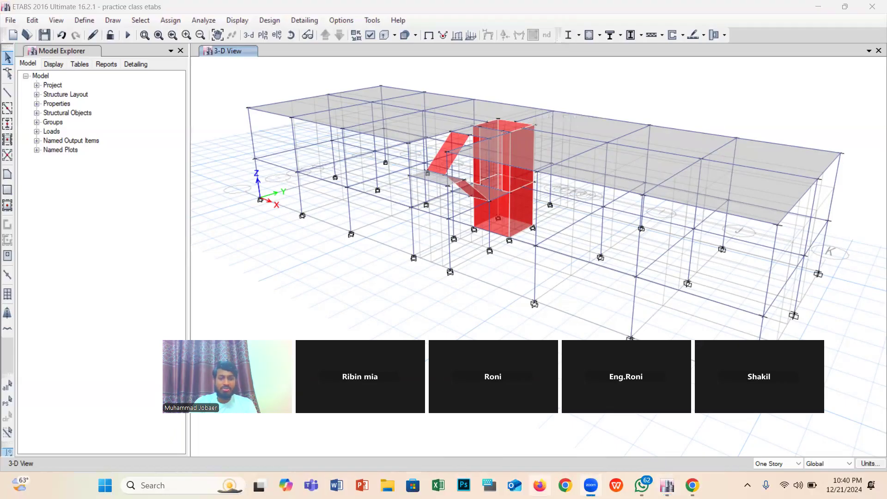
- Switch to Chrome and open YouTube in a maximized browser window
{"action": "left_click", "coordinate": [565, 486]}
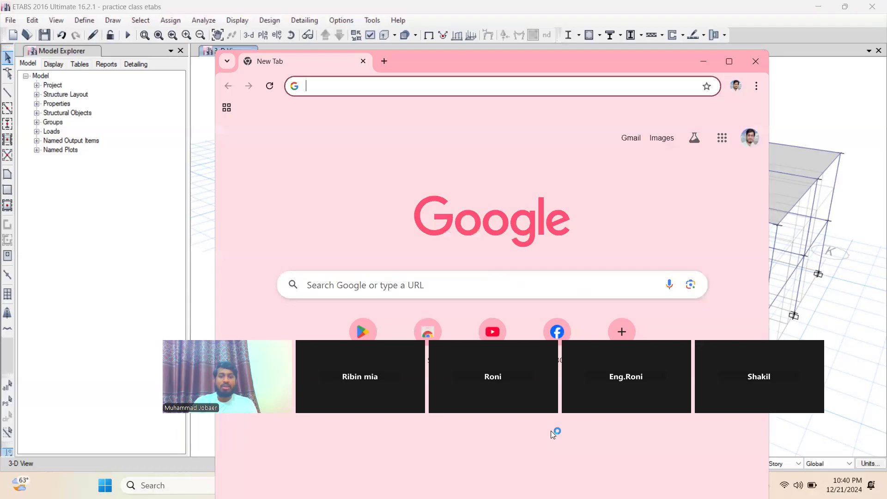
{"action": "left_click", "coordinate": [485, 339]}
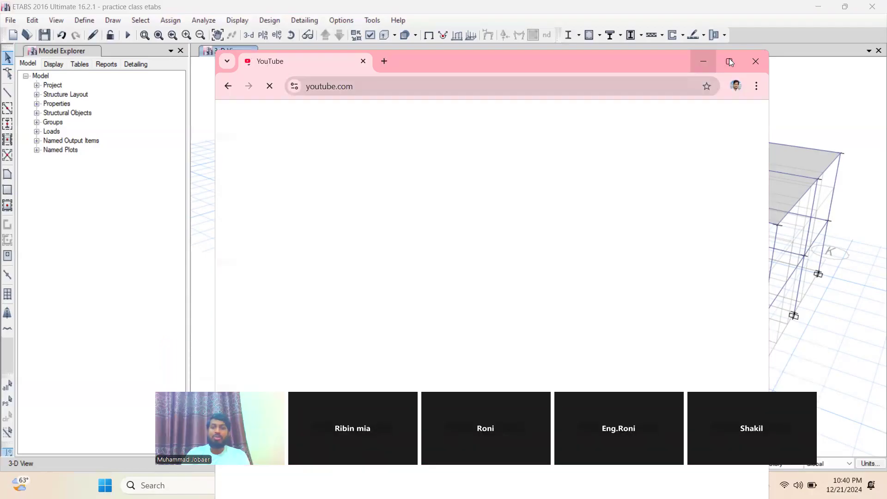
{"action": "left_click", "coordinate": [729, 61]}
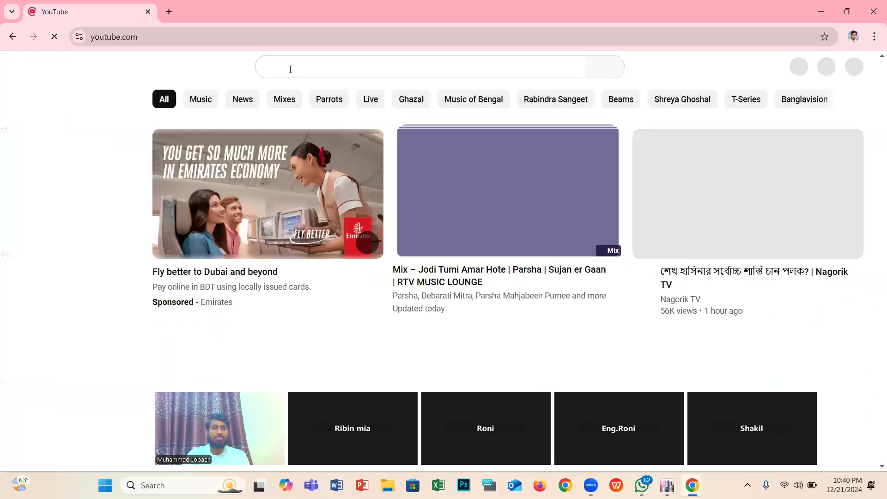
- Search YouTube for "sopno kutir"
{"action": "left_click", "coordinate": [286, 66]}
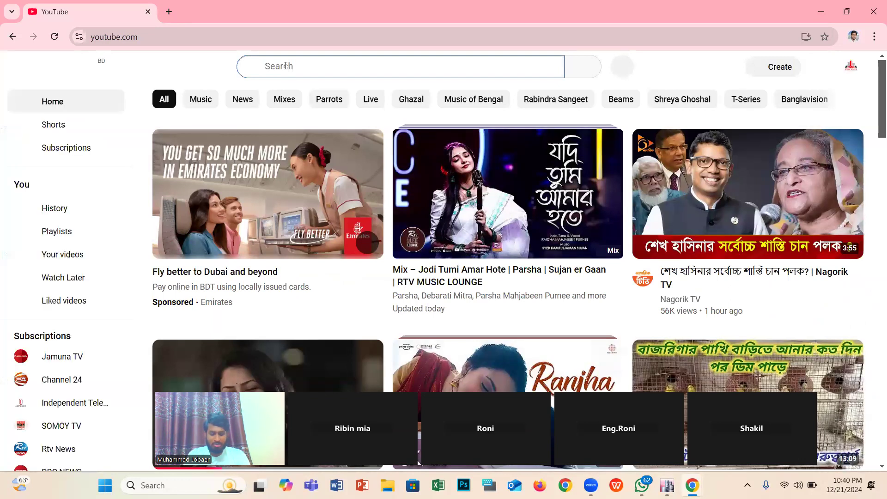
{"action": "type", "text": "sopnop"}
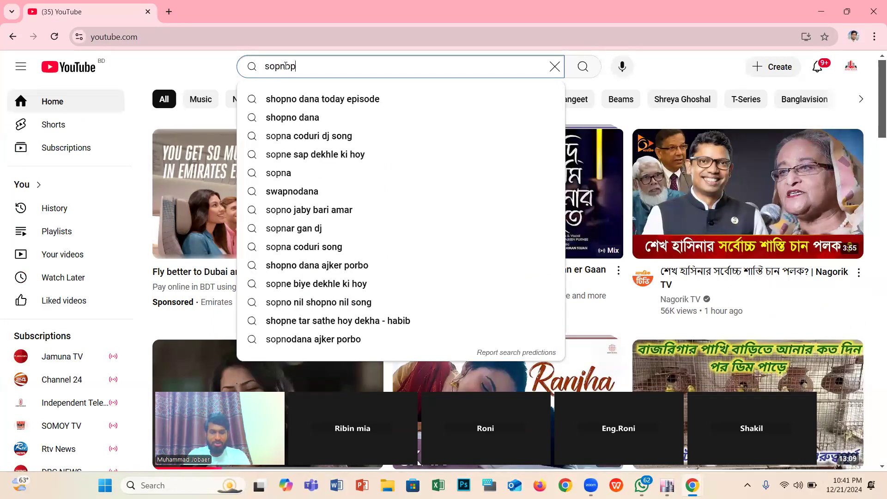
{"action": "key", "text": "BackSpace"}
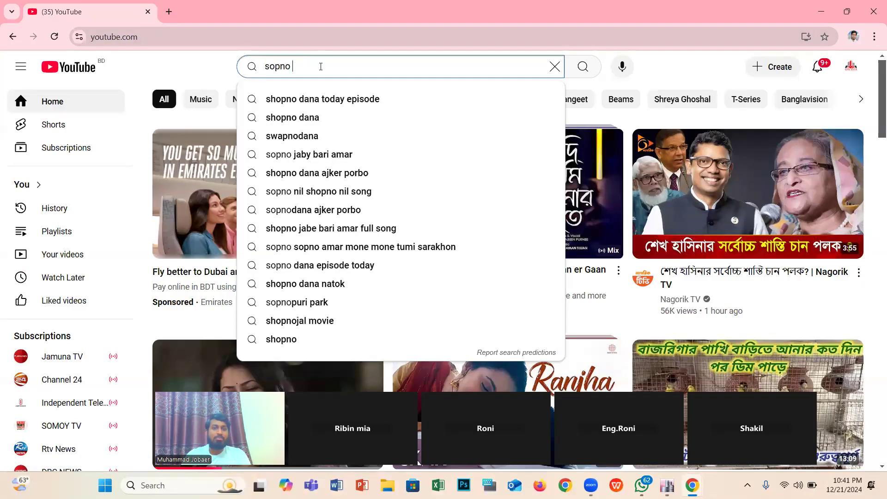
{"action": "type", "text": "ku"}
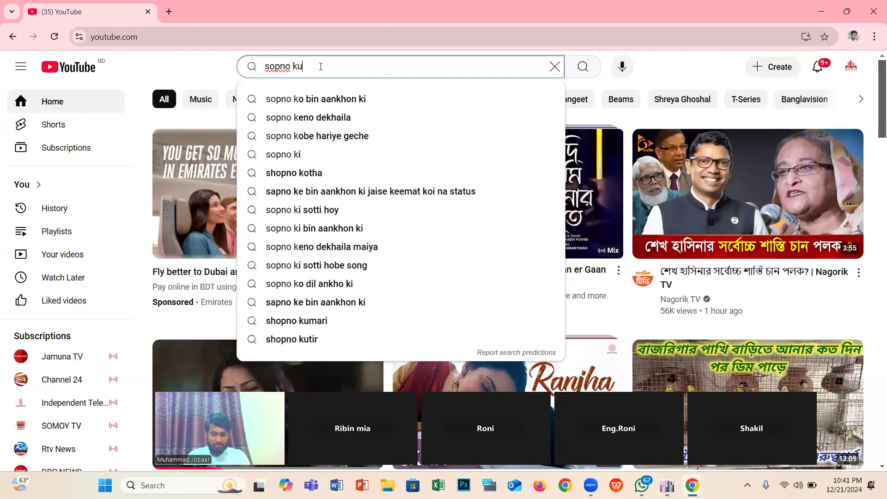
{"action": "type", "text": "tir"}
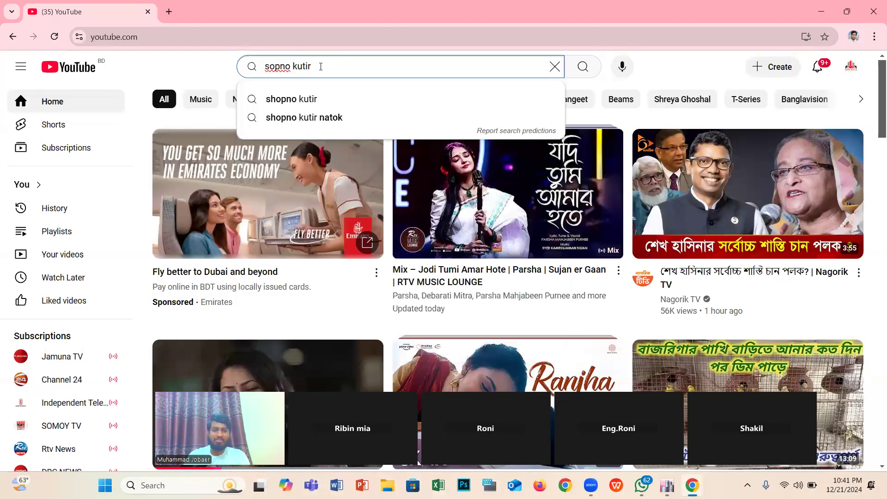
{"action": "left_click", "coordinate": [581, 67]}
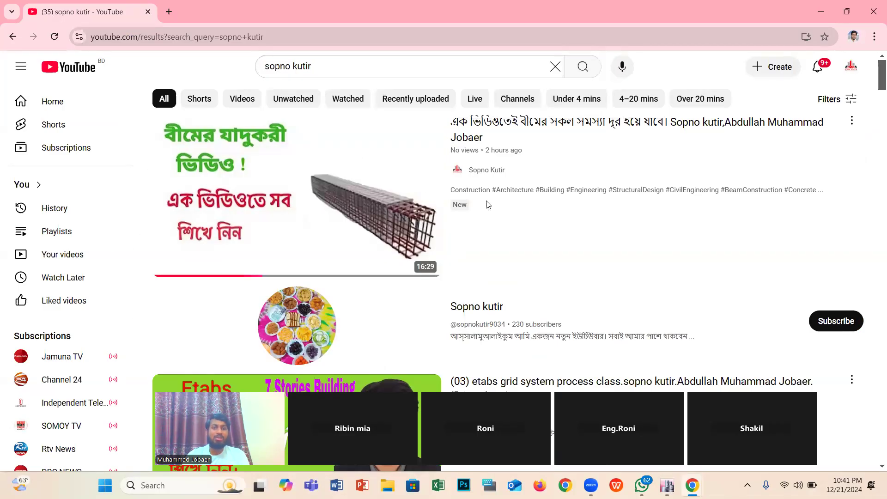
- Open the channel's own video content in YouTube Studio and display its playlists
{"action": "mouse_move", "coordinate": [481, 214]}
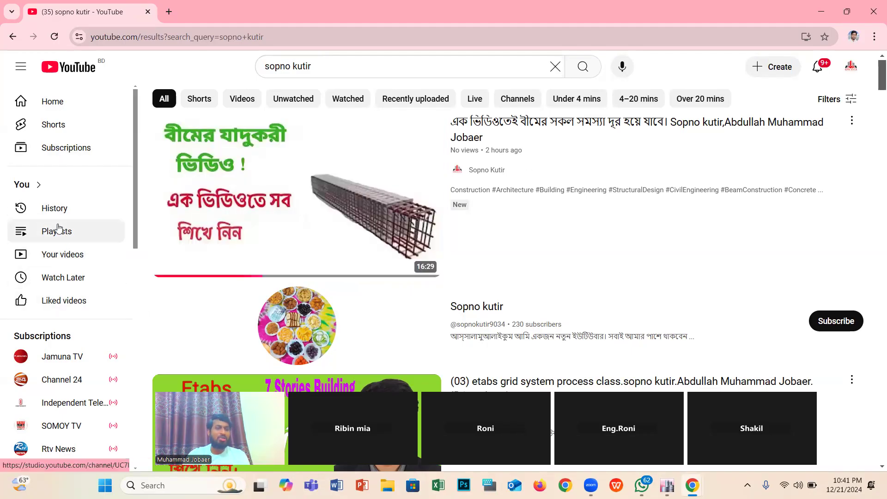
{"action": "left_click", "coordinate": [60, 263]}
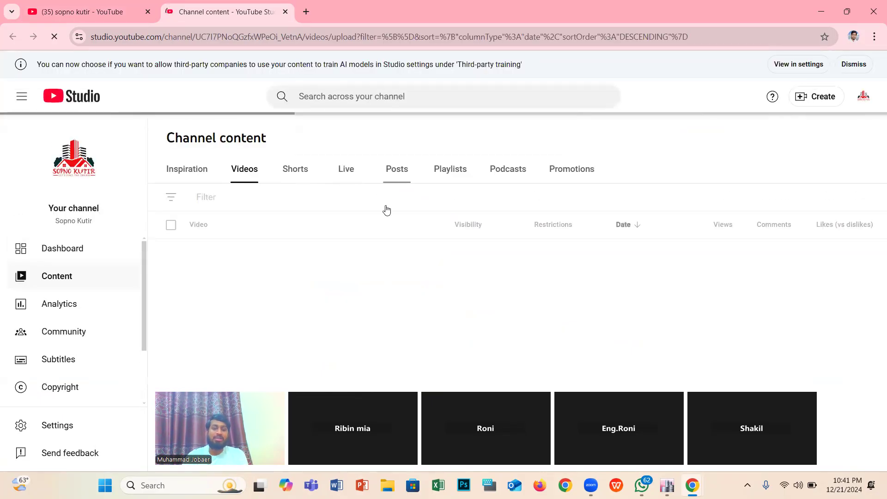
{"action": "left_click", "coordinate": [457, 171]}
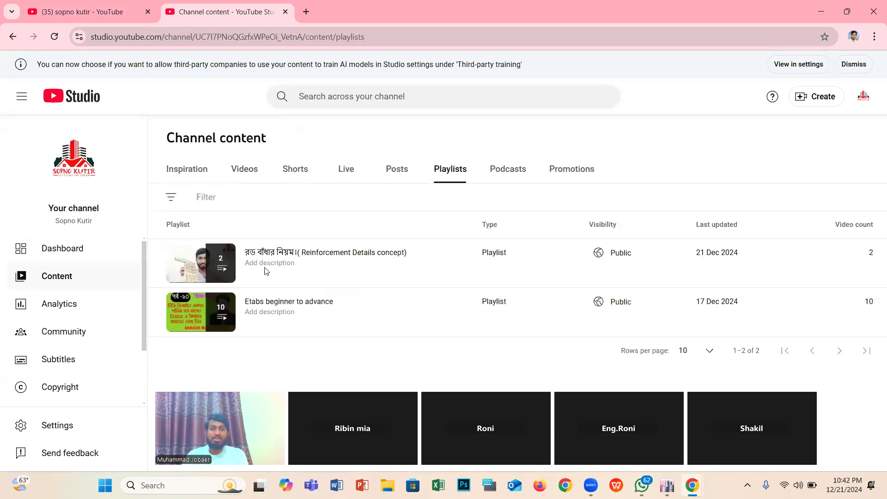
{"action": "mouse_move", "coordinate": [186, 263]}
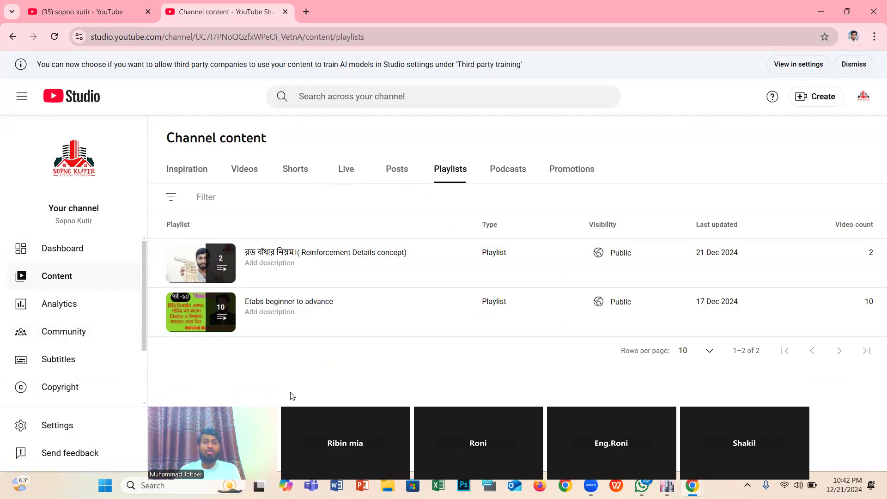
{"action": "left_click_drag", "start_coordinate": [292, 396], "coordinate": [292, 359]}
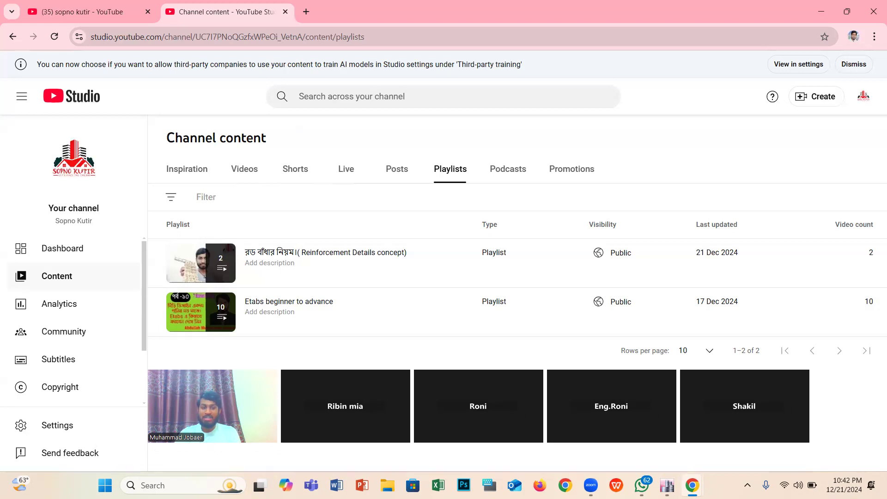
{"action": "left_click_drag", "start_coordinate": [292, 396], "coordinate": [284, 403]}
{"action": "left_click_drag", "start_coordinate": [472, 414], "coordinate": [472, 406]}
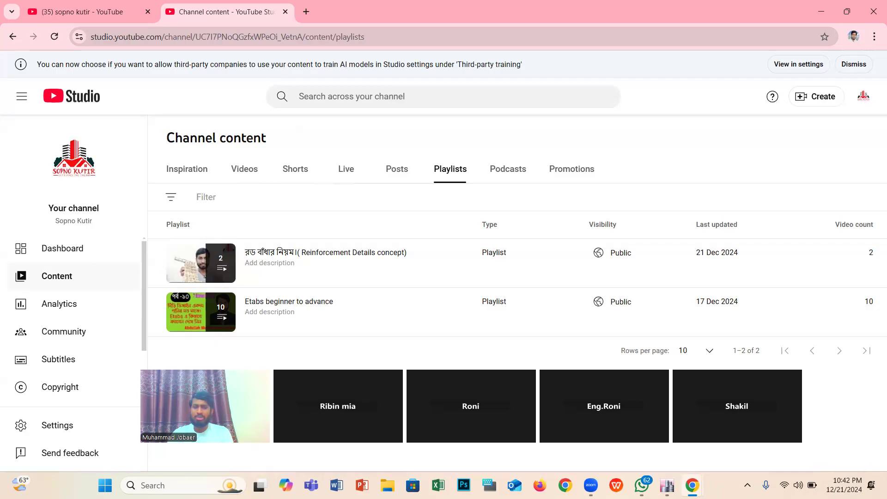
{"action": "left_click_drag", "start_coordinate": [295, 361], "coordinate": [296, 375]}
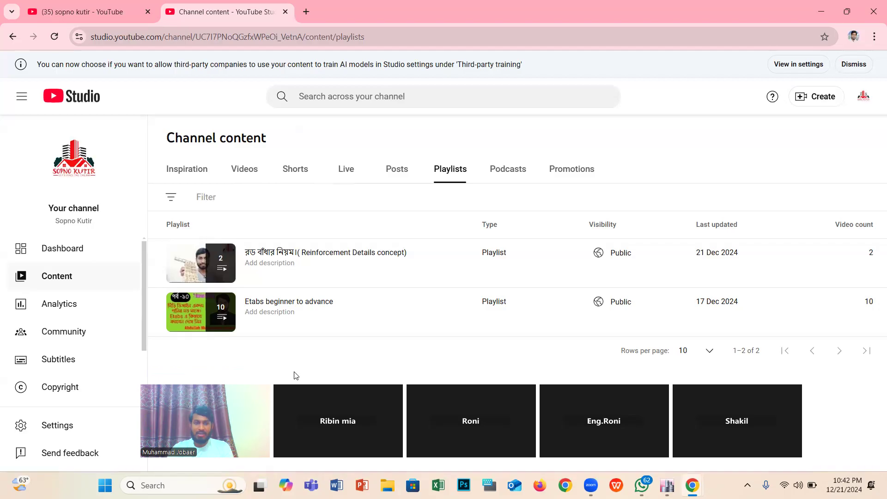
{"action": "mouse_move", "coordinate": [289, 380]}
{"action": "left_mouse_down"}
{"action": "mouse_move", "coordinate": [304, 373]}
{"action": "mouse_move", "coordinate": [286, 381]}
{"action": "left_mouse_up"}
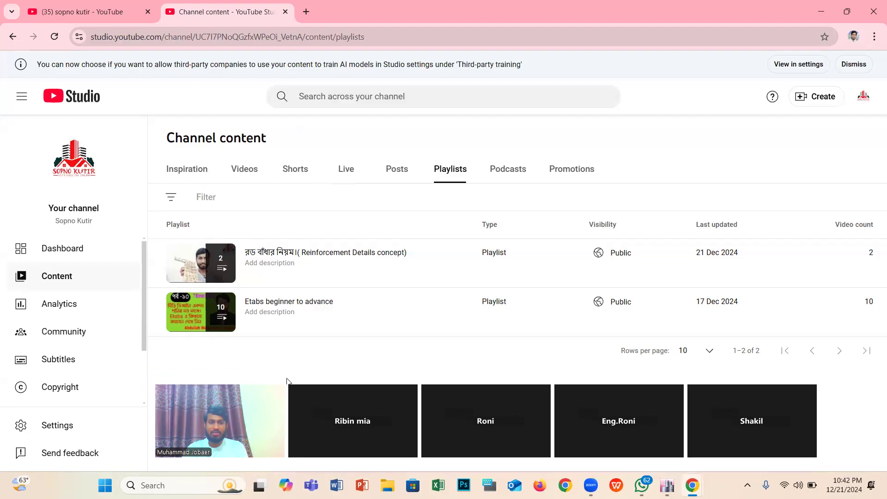